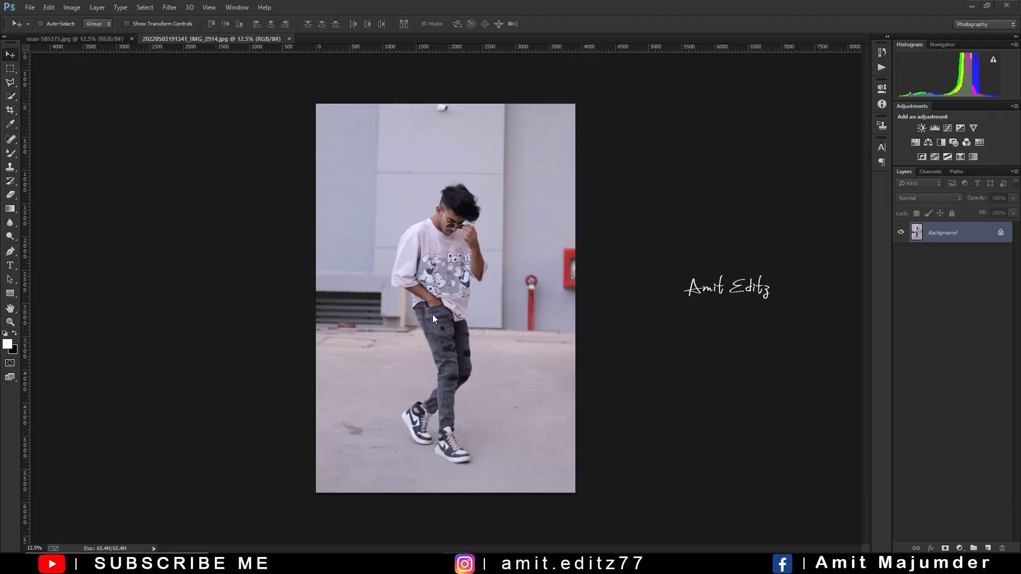
# Switch to the Pen tool in Path mode and zoom in toward the legs and shoes
pyautogui.click(14, 255)
pyautogui.scroll(2, 420, 368)
pyautogui.scroll(-2, 420, 368)
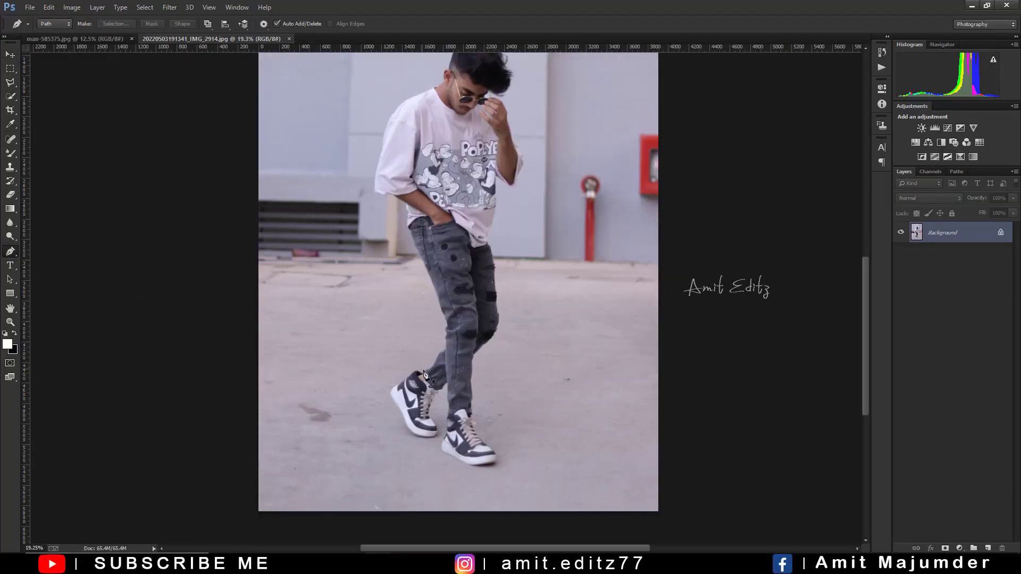
pyautogui.scroll(-2, 431, 351)
pyautogui.scroll(2, 449, 317)
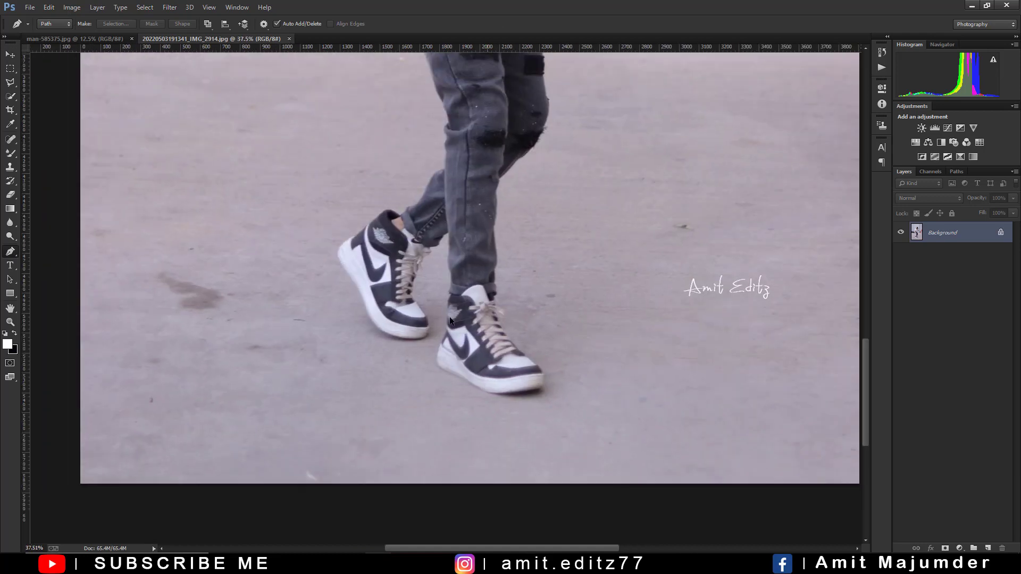
pyautogui.scroll(-4, 449, 317)
pyautogui.scroll(1, 449, 317)
pyautogui.scroll(1, 449, 317)
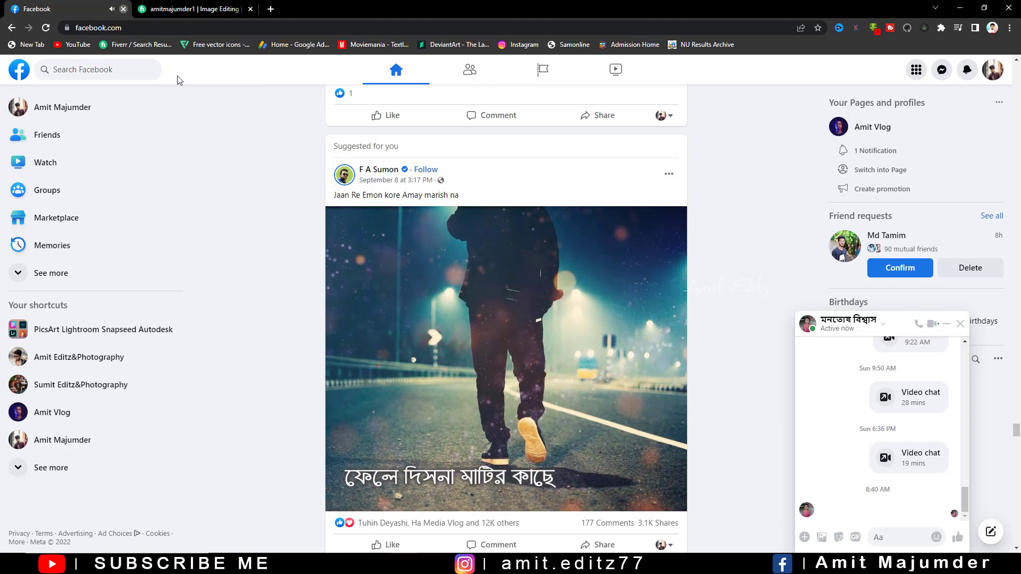
# Close the browser page and the photo folder window, then refresh the desktop
pyautogui.hotkey('ctrl', 'w')
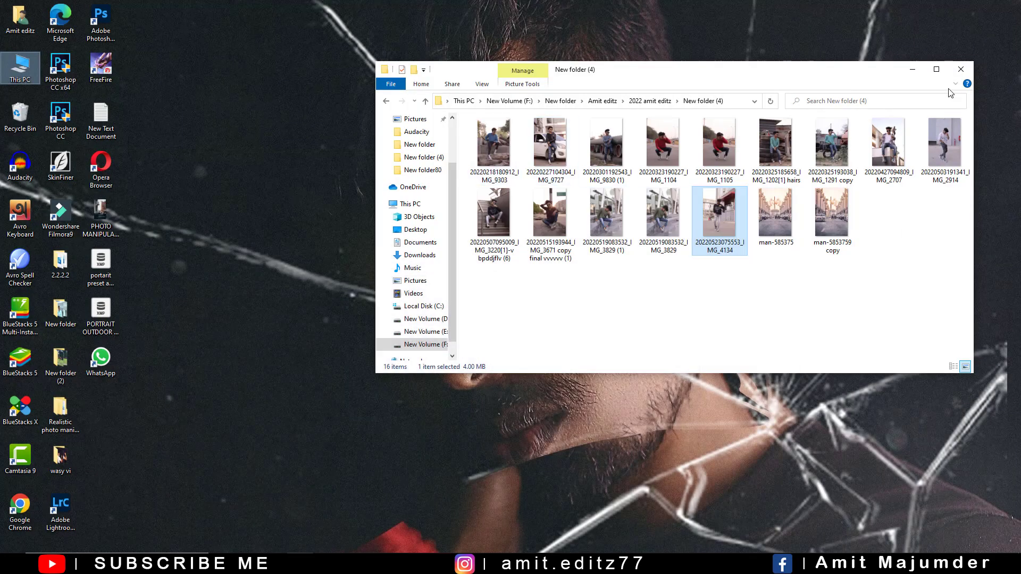
pyautogui.click(961, 74)
pyautogui.rightClick(402, 196)
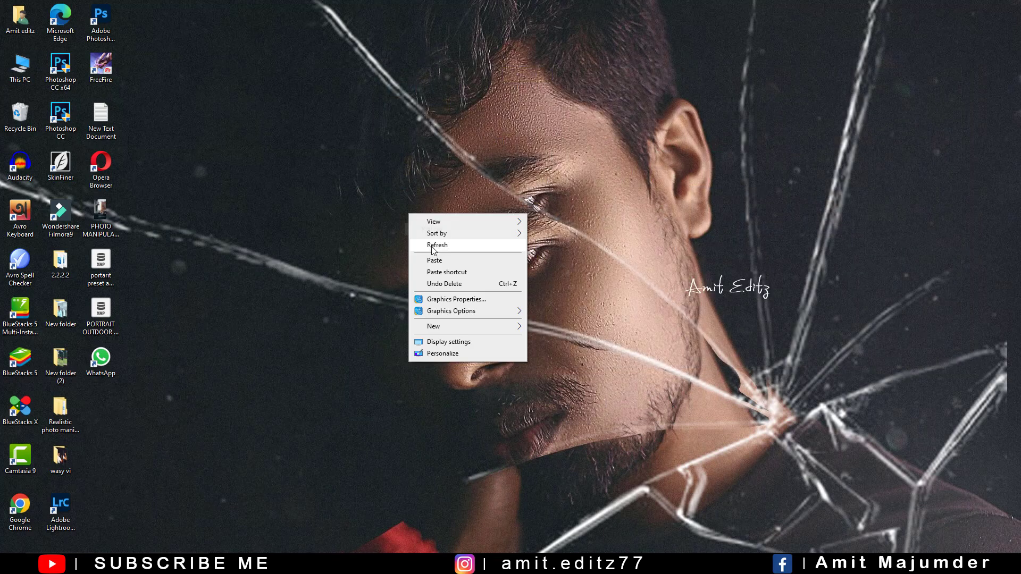
pyautogui.rightClick(415, 228)
pyautogui.rightClick(429, 251)
pyautogui.click(447, 284)
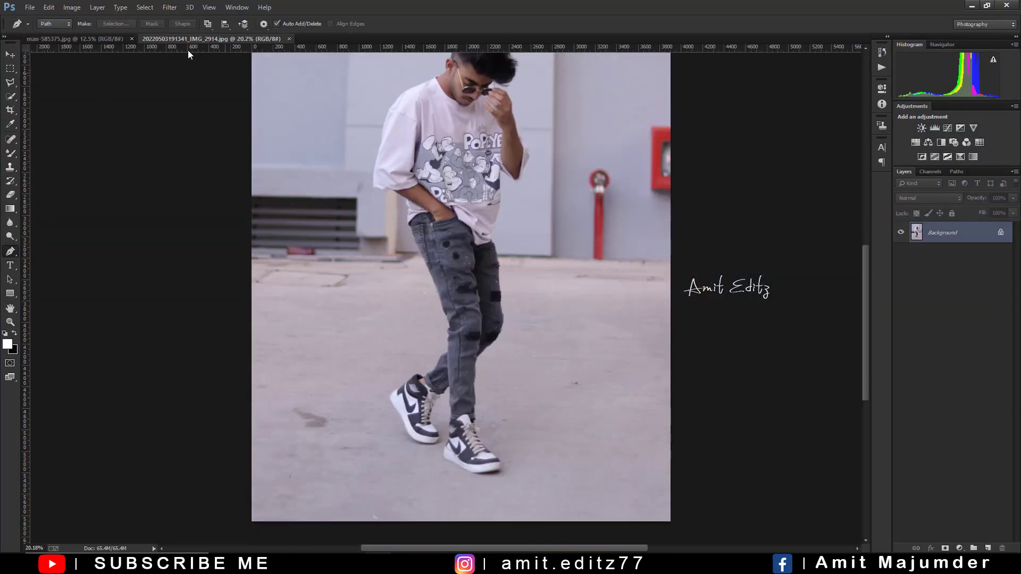
# Apply Imagenomic Noiseware Professional noise reduction to the photo at its Default settings
pyautogui.click(170, 7)
pyautogui.moveTo(186, 271)
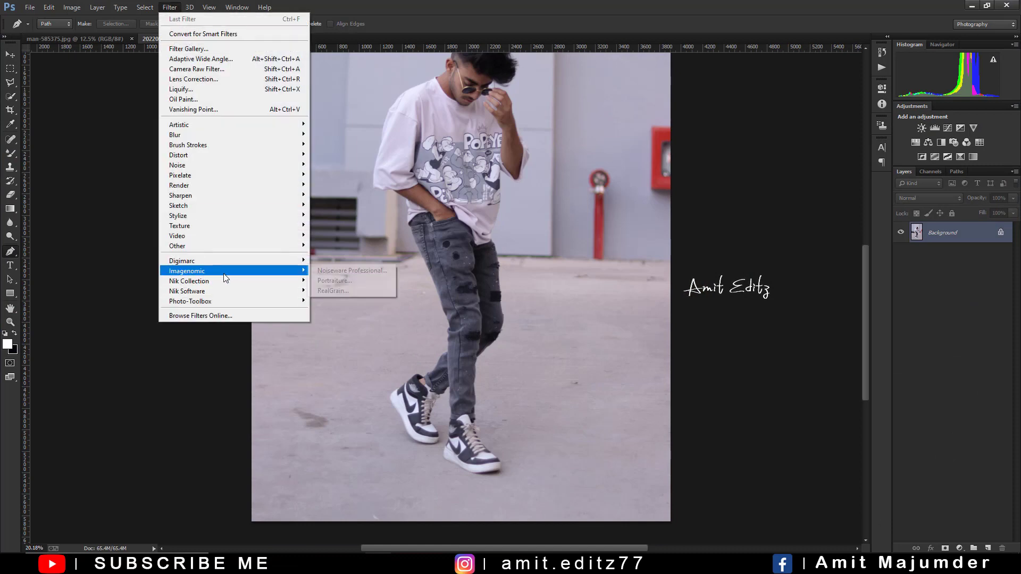
pyautogui.click(329, 271)
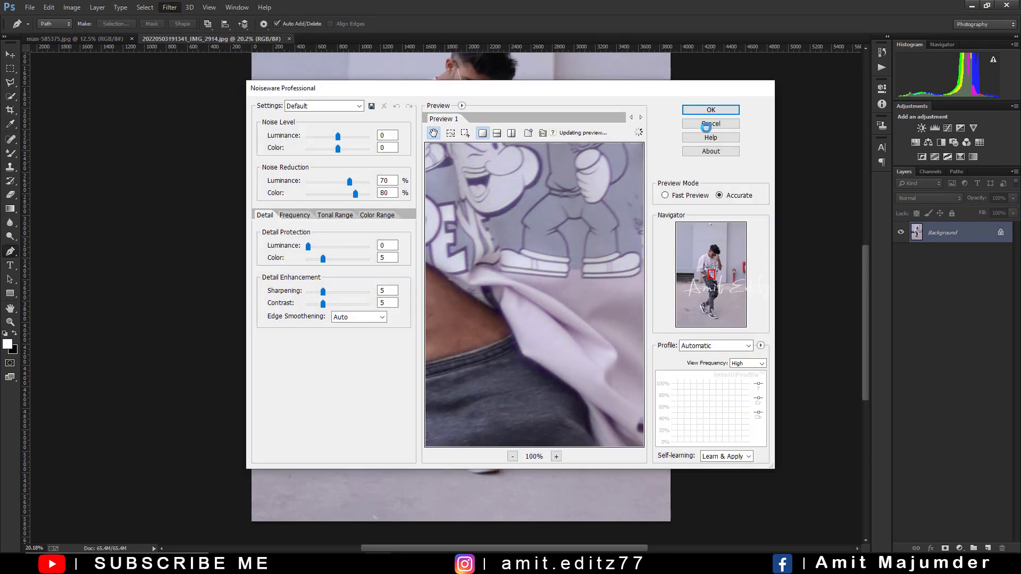
pyautogui.click(711, 109)
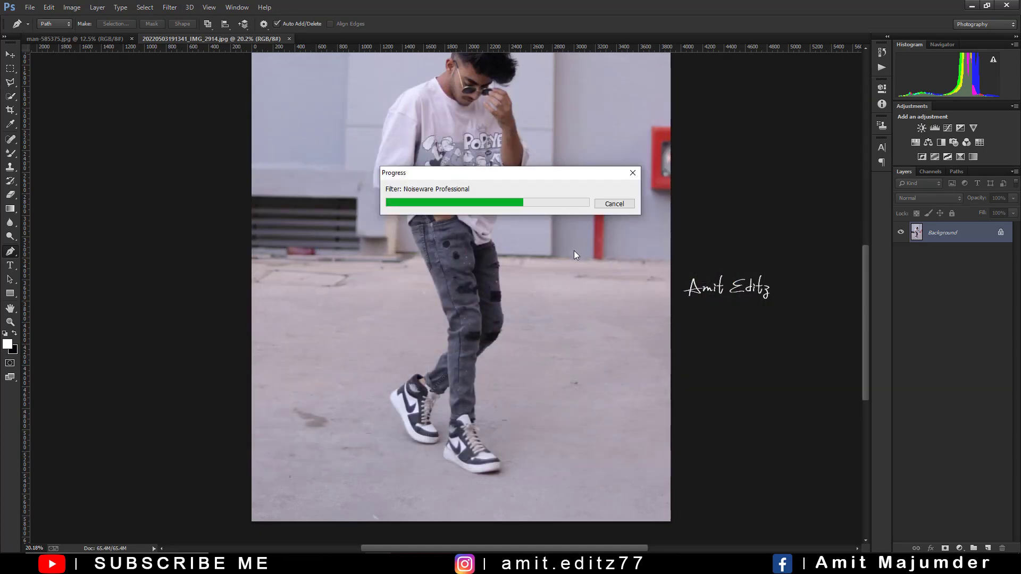
# Zoom in and start the pen outline at the sneaker sole, up the heel and shoelace edge
pyautogui.scroll(5, 506, 471)
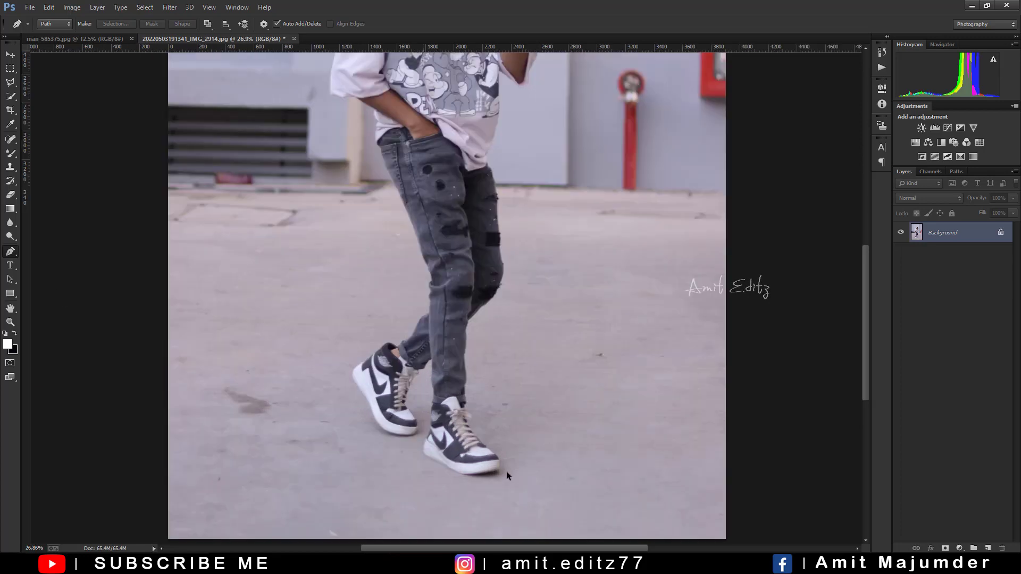
pyautogui.scroll(2, 455, 468)
pyautogui.scroll(2, 456, 469)
pyautogui.scroll(1, 425, 436)
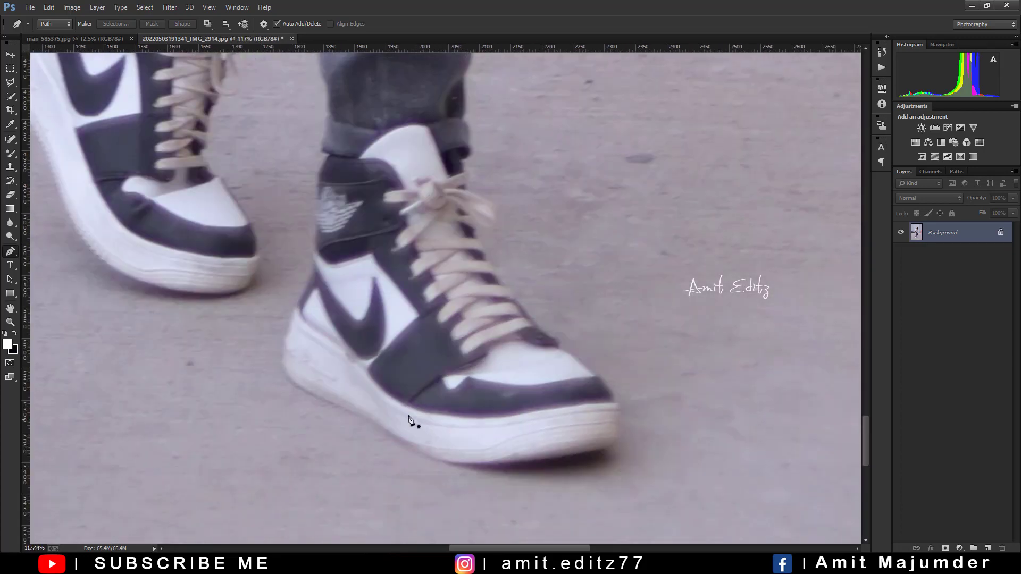
pyautogui.click(485, 466)
pyautogui.moveTo(440, 466); pyautogui.dragTo(411, 448)
pyautogui.scroll(2, 277, 366)
pyautogui.scroll(2, 321, 364)
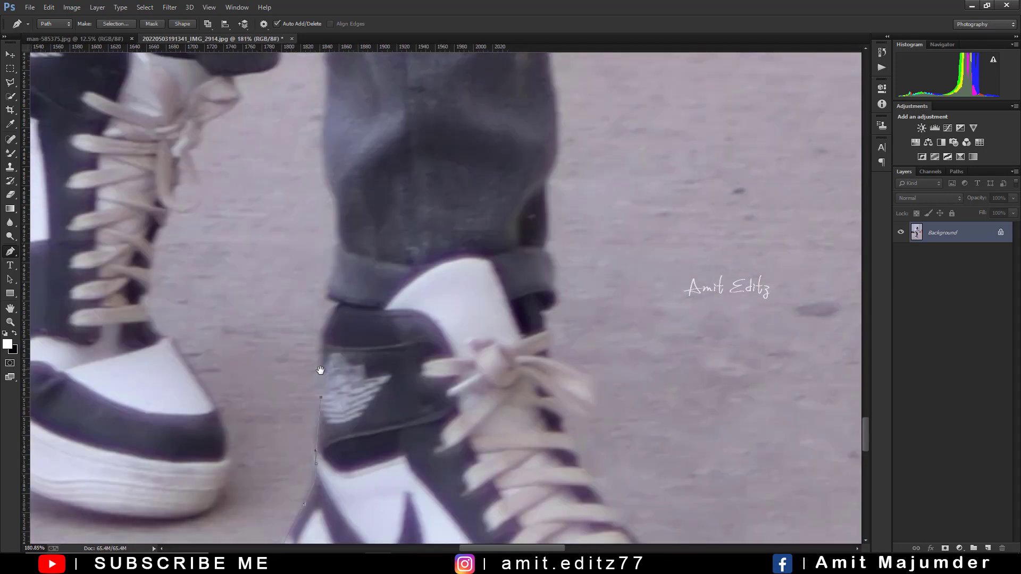
pyautogui.click(325, 331)
pyautogui.click(341, 306)
pyautogui.moveTo(325, 154); pyautogui.dragTo(365, 361)
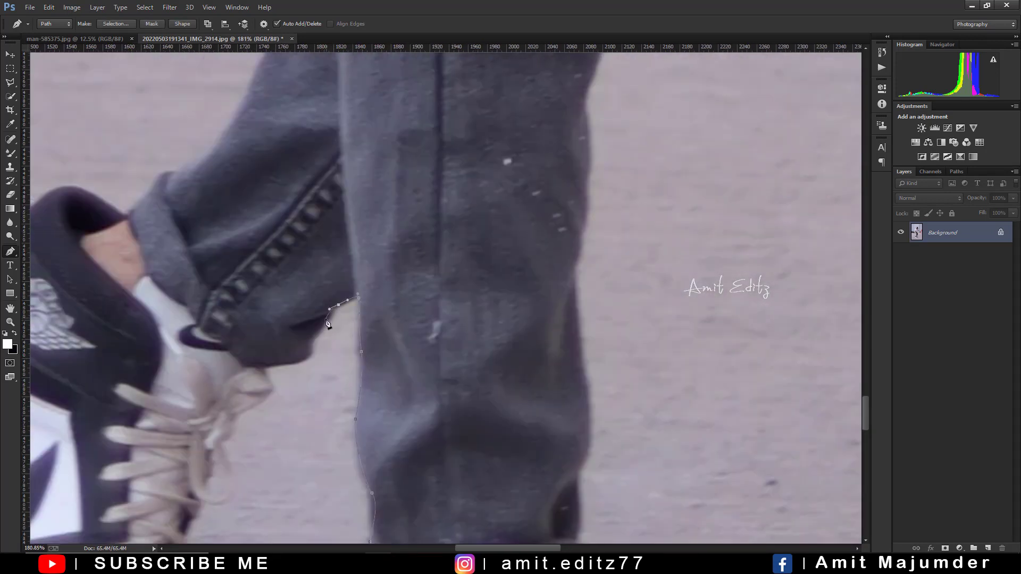
pyautogui.click(232, 496)
pyautogui.moveTo(232, 496); pyautogui.dragTo(333, 394)
pyautogui.click(333, 515)
pyautogui.moveTo(334, 514); pyautogui.dragTo(321, 344)
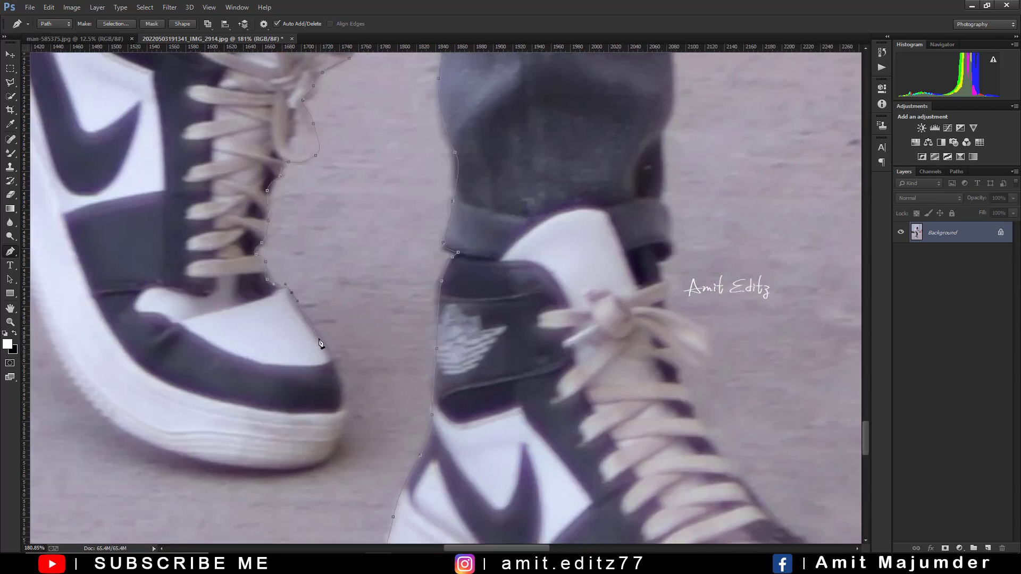
# Continue the outline along the other shoe's outsole and heel to the collar top
pyautogui.moveTo(185, 458); pyautogui.dragTo(414, 474)
pyautogui.click(353, 319)
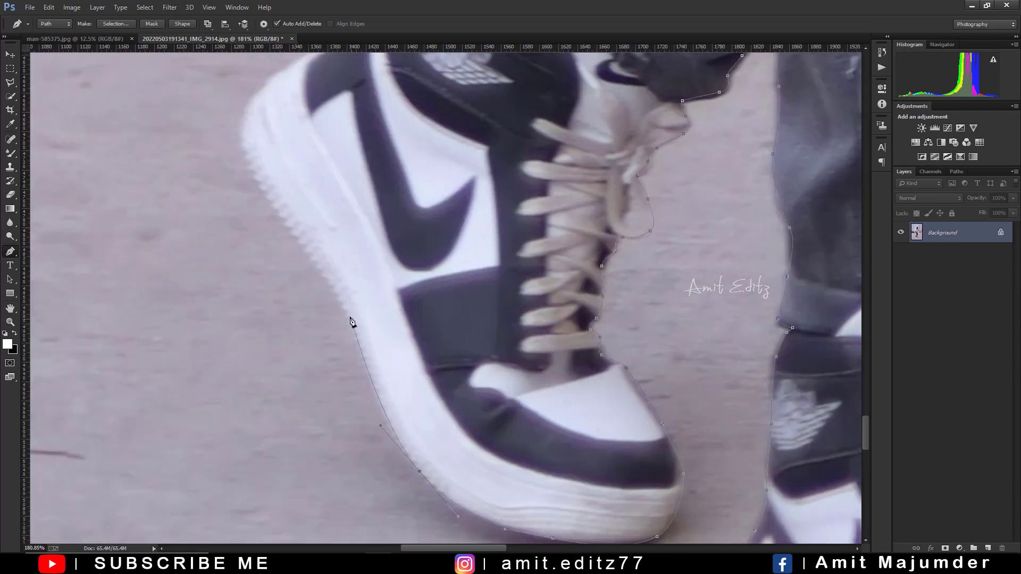
pyautogui.moveTo(387, 330); pyautogui.dragTo(367, 250)
pyautogui.moveTo(362, 244); pyautogui.dragTo(363, 215)
pyautogui.moveTo(408, 189); pyautogui.dragTo(423, 181)
pyautogui.click(438, 176)
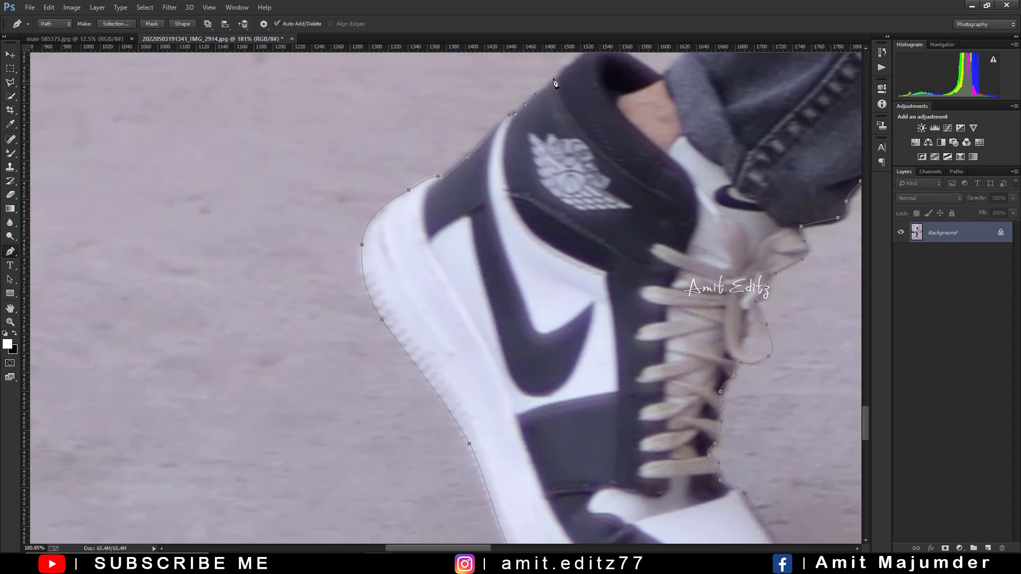
pyautogui.moveTo(573, 64); pyautogui.dragTo(577, 62)
# Trace the path up the jeans edge toward the pocket
pyautogui.moveTo(606, 48); pyautogui.dragTo(355, 246)
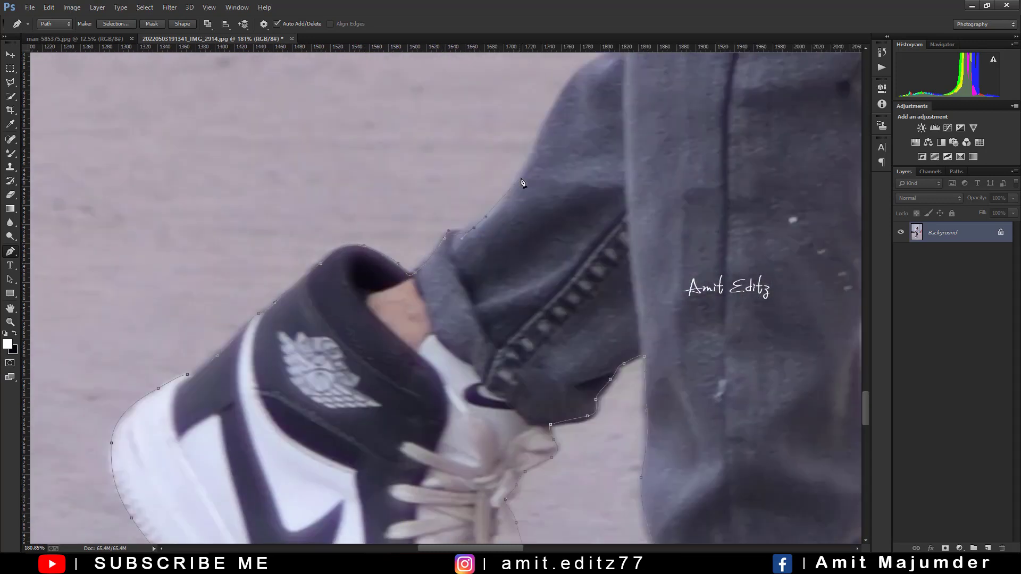
pyautogui.moveTo(527, 169); pyautogui.dragTo(535, 143)
pyautogui.moveTo(594, 65); pyautogui.dragTo(437, 261)
pyautogui.moveTo(471, 144); pyautogui.dragTo(469, 114)
pyautogui.moveTo(476, 94); pyautogui.dragTo(522, 318)
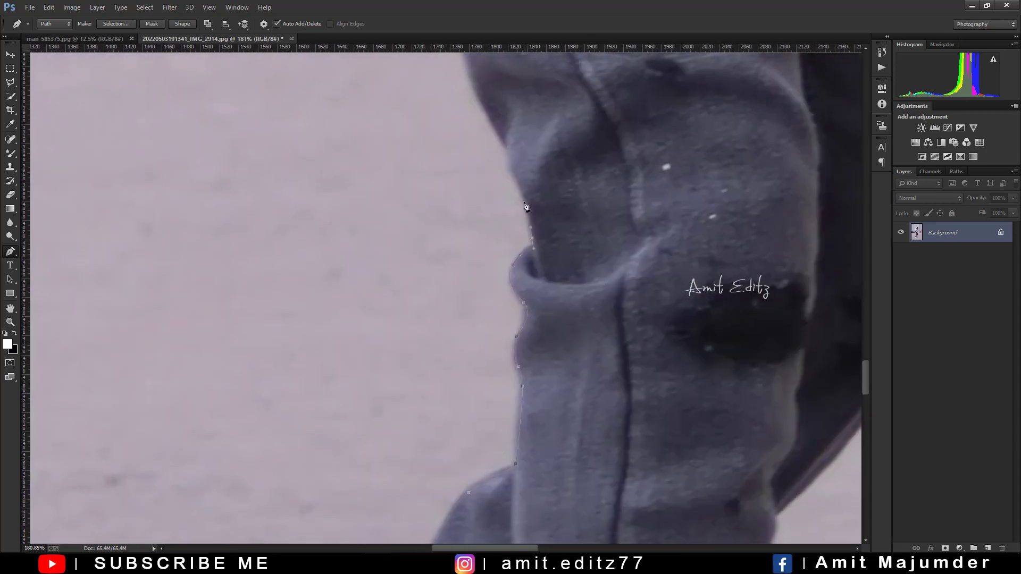
pyautogui.moveTo(526, 206); pyautogui.dragTo(524, 197)
pyautogui.moveTo(524, 196); pyautogui.dragTo(402, 369)
pyautogui.moveTo(367, 250)
pyautogui.mouseDown()
pyautogui.moveTo(366, 236)
pyautogui.moveTo(266, 242)
pyautogui.mouseUp()
pyautogui.moveTo(266, 242); pyautogui.dragTo(275, 394)
pyautogui.moveTo(255, 224); pyautogui.dragTo(335, 372)
# Extend the outline up the shirt's left edge
pyautogui.click(310, 256)
pyautogui.moveTo(319, 206); pyautogui.dragTo(323, 200)
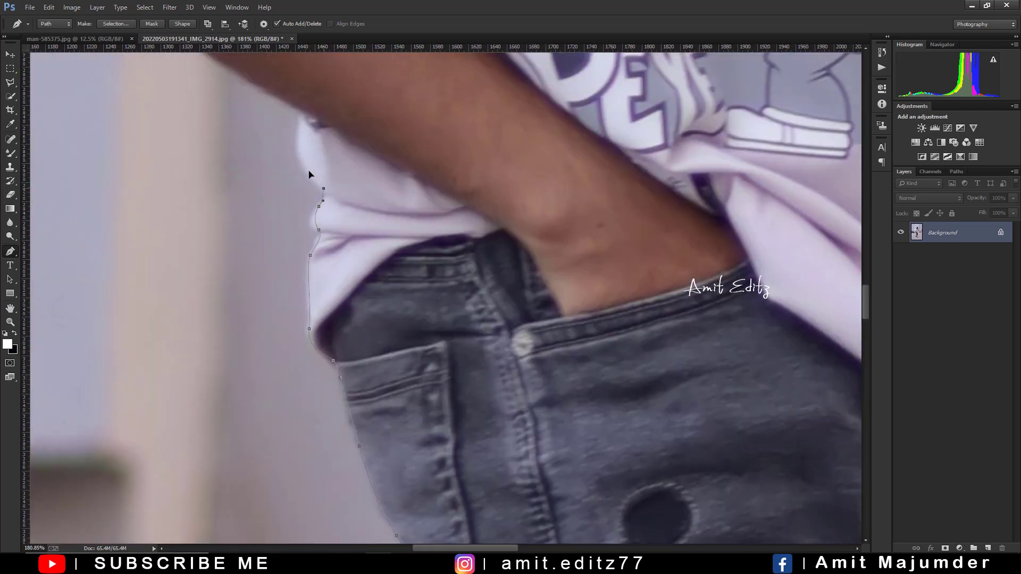
pyautogui.moveTo(301, 154); pyautogui.dragTo(295, 134)
pyautogui.moveTo(296, 120); pyautogui.dragTo(431, 392)
pyautogui.click(177, 292)
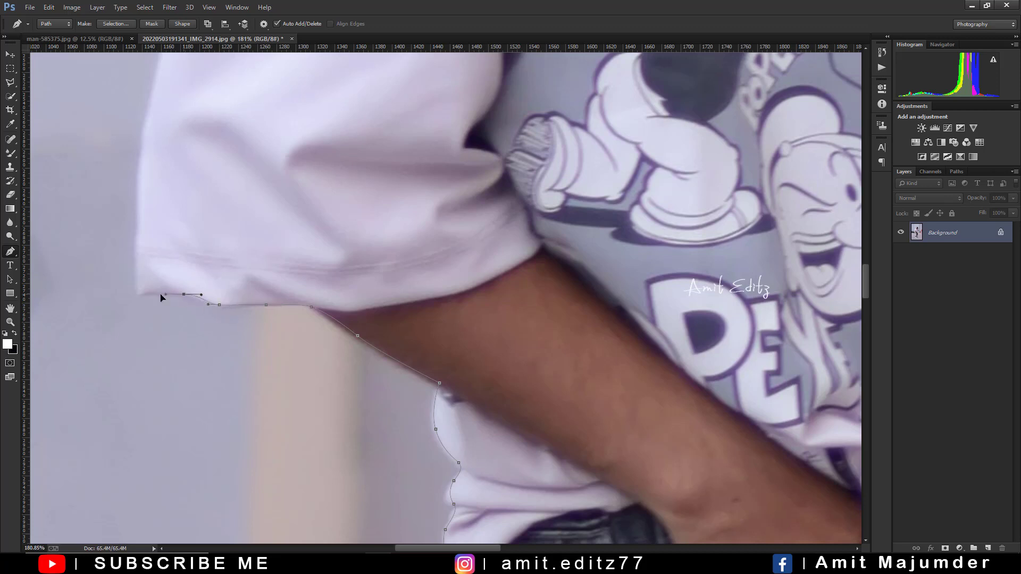
pyautogui.click(138, 247)
pyautogui.click(144, 146)
# Curve the path over the shoulder to a point near the neck
pyautogui.moveTo(154, 81); pyautogui.dragTo(298, 257)
pyautogui.click(338, 155)
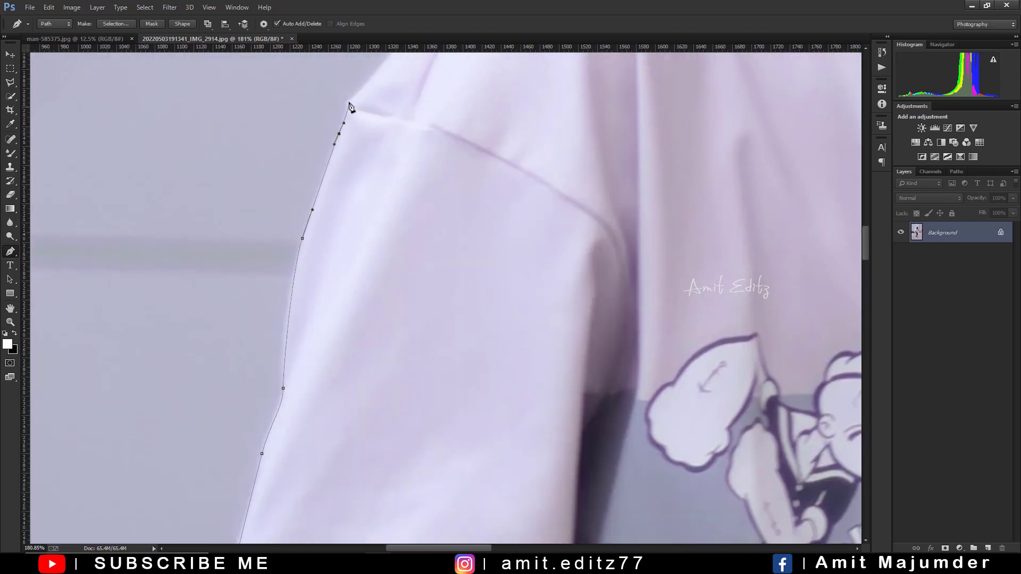
pyautogui.moveTo(351, 105)
pyautogui.mouseDown()
pyautogui.moveTo(287, 285)
pyautogui.moveTo(302, 254)
pyautogui.mouseUp()
pyautogui.moveTo(361, 208); pyautogui.dragTo(376, 199)
pyautogui.click(466, 164)
# Trace the outline along the neck, past the ear and around the hair
pyautogui.scroll(3, 466, 164)
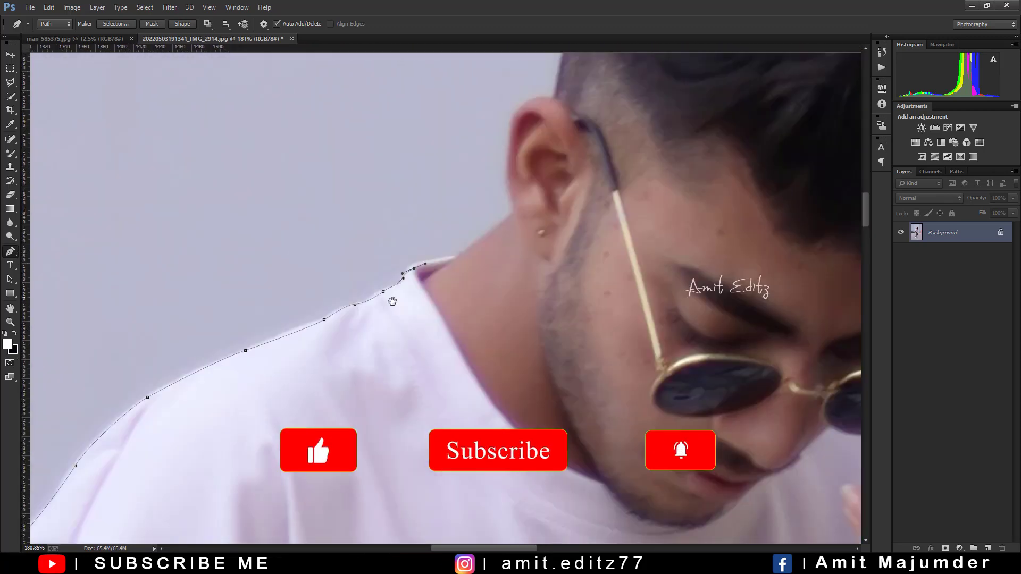
pyautogui.click(318, 326)
pyautogui.click(381, 295)
pyautogui.moveTo(443, 262); pyautogui.dragTo(458, 258)
pyautogui.moveTo(537, 91); pyautogui.dragTo(406, 312)
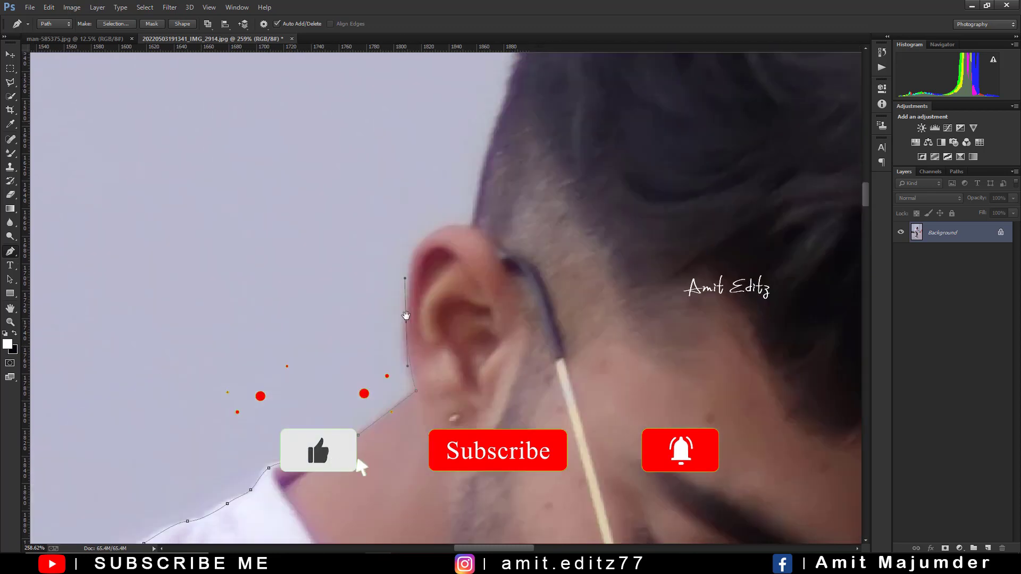
pyautogui.click(467, 239)
pyautogui.moveTo(467, 239)
pyautogui.mouseDown()
pyautogui.moveTo(422, 288)
pyautogui.moveTo(445, 209)
pyautogui.mouseUp()
pyautogui.click(445, 209)
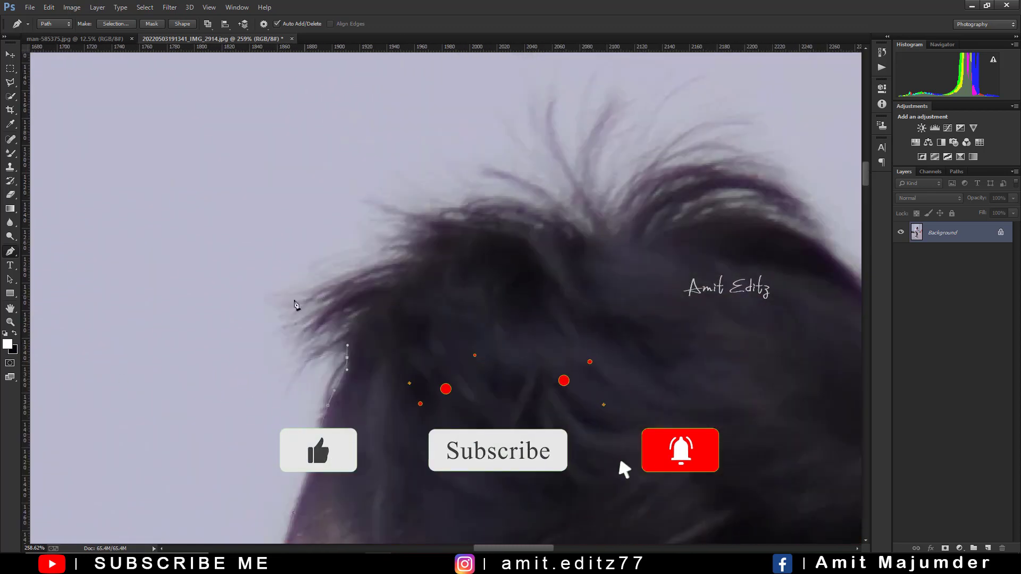
pyautogui.moveTo(292, 301); pyautogui.dragTo(278, 136)
pyautogui.click(504, 345)
# Follow the lower hair edge over the forehead toward the sunglasses
pyautogui.scroll(-5, 514, 296)
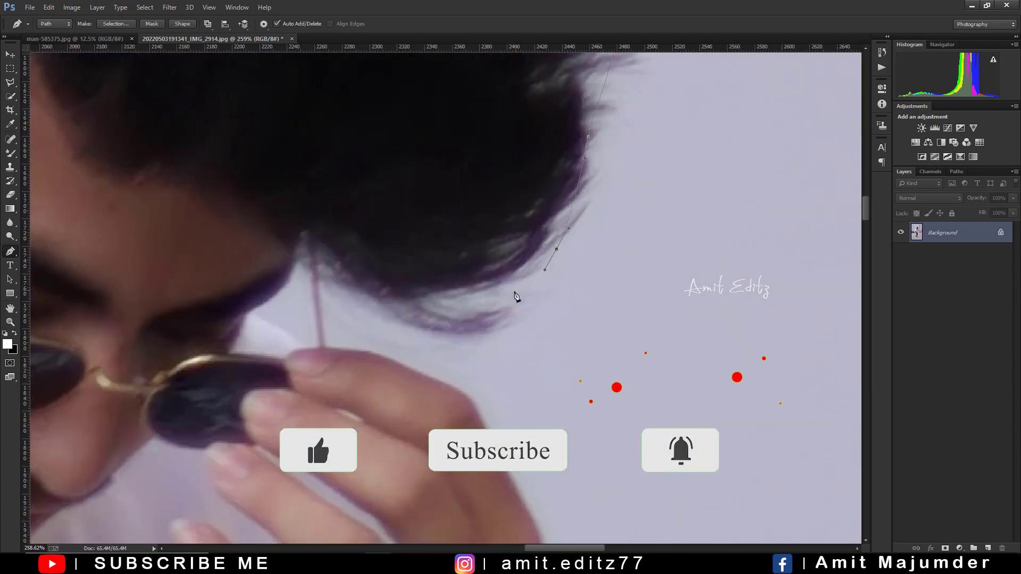
pyautogui.click(556, 249)
pyautogui.click(438, 297)
pyautogui.click(347, 293)
pyautogui.click(291, 260)
pyautogui.click(244, 312)
# Continue the outline down the forearm and sleeve edge
pyautogui.scroll(-5, 239, 342)
pyautogui.scroll(5, 489, 192)
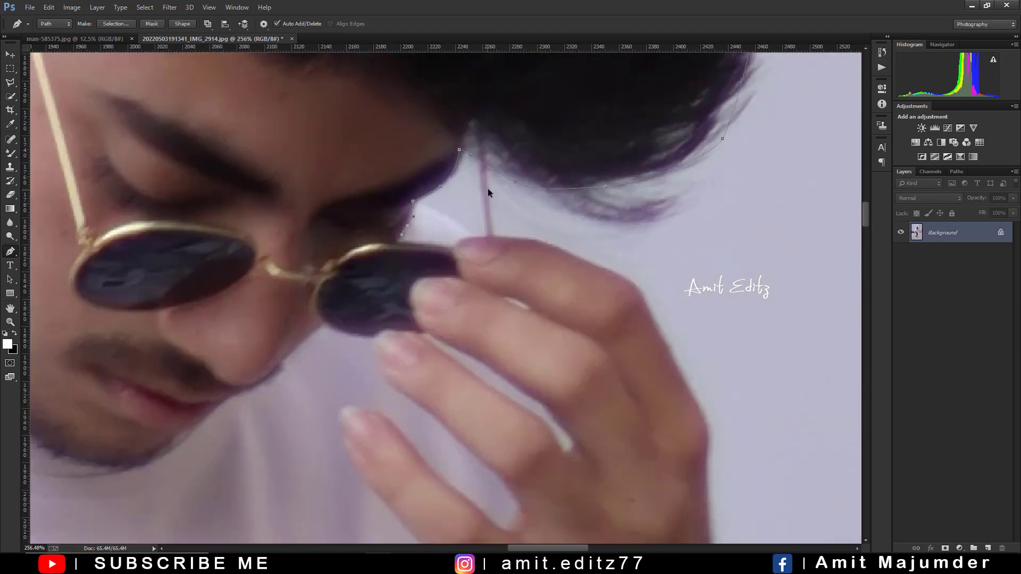
pyautogui.scroll(-5, 612, 290)
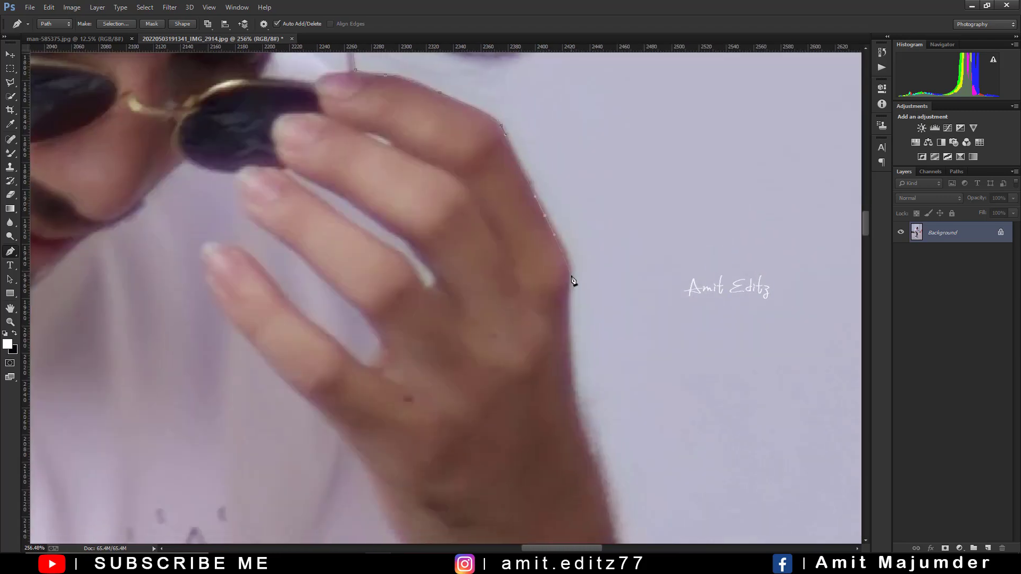
pyautogui.scroll(-5, 565, 207)
pyautogui.click(487, 170)
pyautogui.scroll(-5, 495, 203)
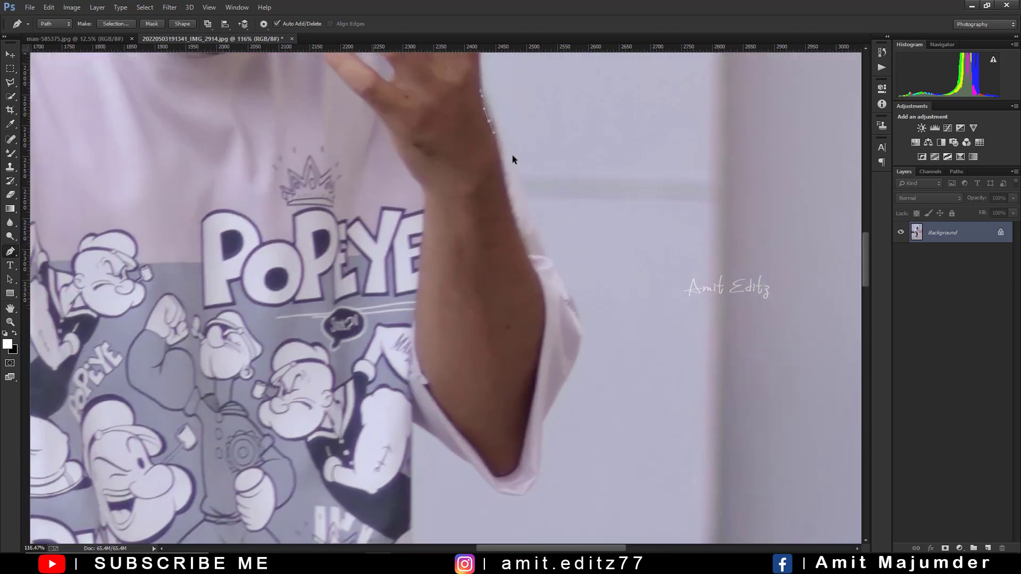
pyautogui.scroll(3, 513, 160)
pyautogui.scroll(-3, 626, 202)
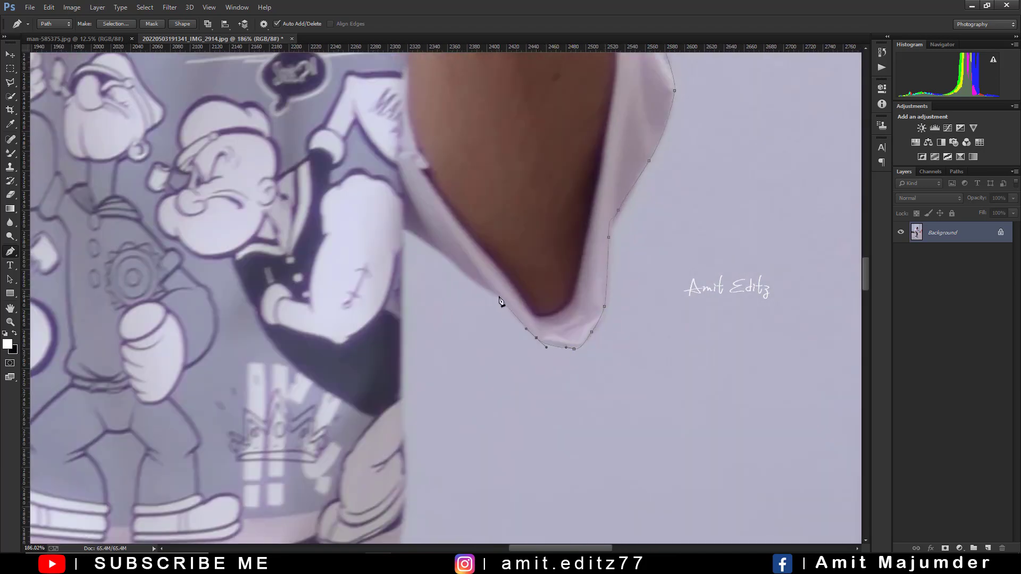
pyautogui.scroll(-5, 403, 230)
pyautogui.scroll(-5, 474, 372)
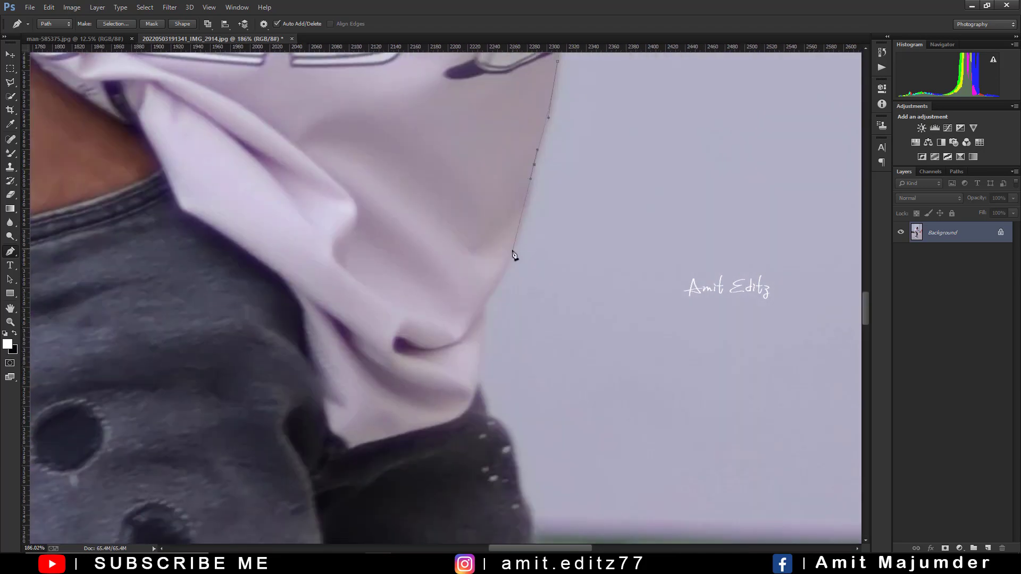
pyautogui.click(481, 344)
# Trace the path down the edge of the jeans
pyautogui.click(491, 416)
pyautogui.click(513, 452)
pyautogui.scroll(-5, 517, 472)
pyautogui.click(518, 277)
pyautogui.click(531, 322)
pyautogui.click(534, 352)
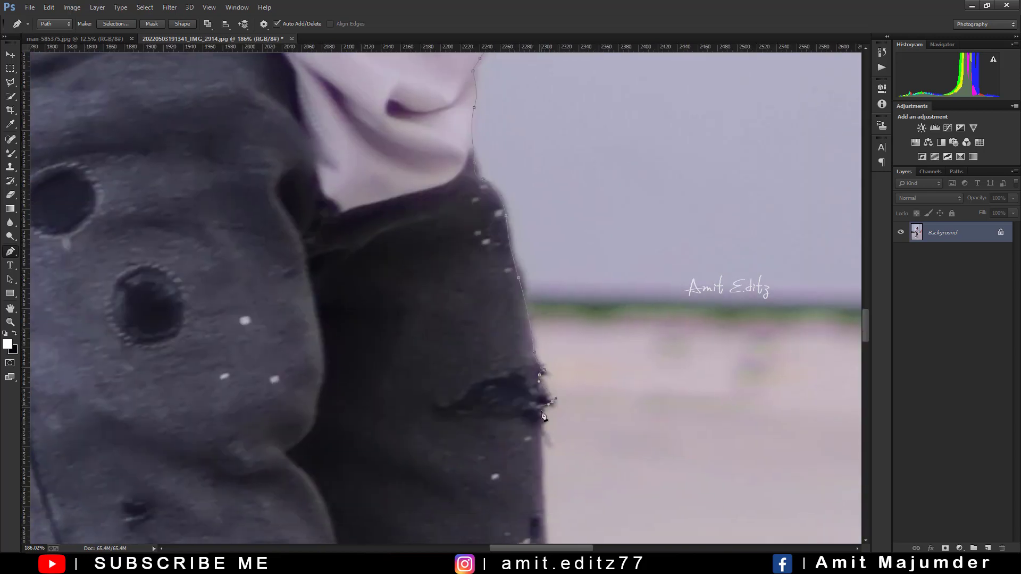
pyautogui.scroll(-5, 543, 416)
# Continue the outline down the jacket edge and around the pocket
pyautogui.click(498, 153)
pyautogui.click(504, 260)
pyautogui.click(505, 283)
pyautogui.scroll(-5, 520, 378)
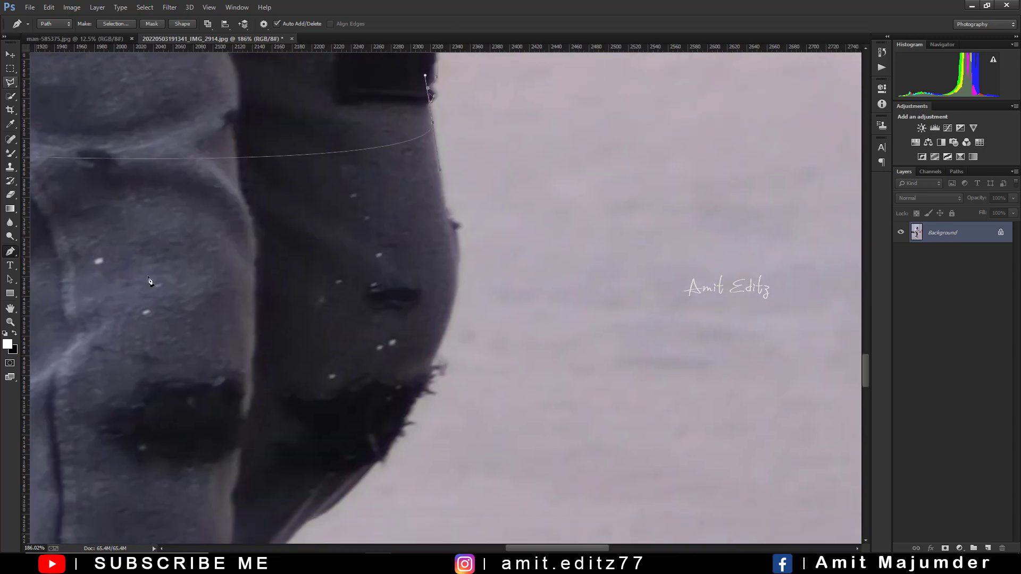
pyautogui.click(458, 266)
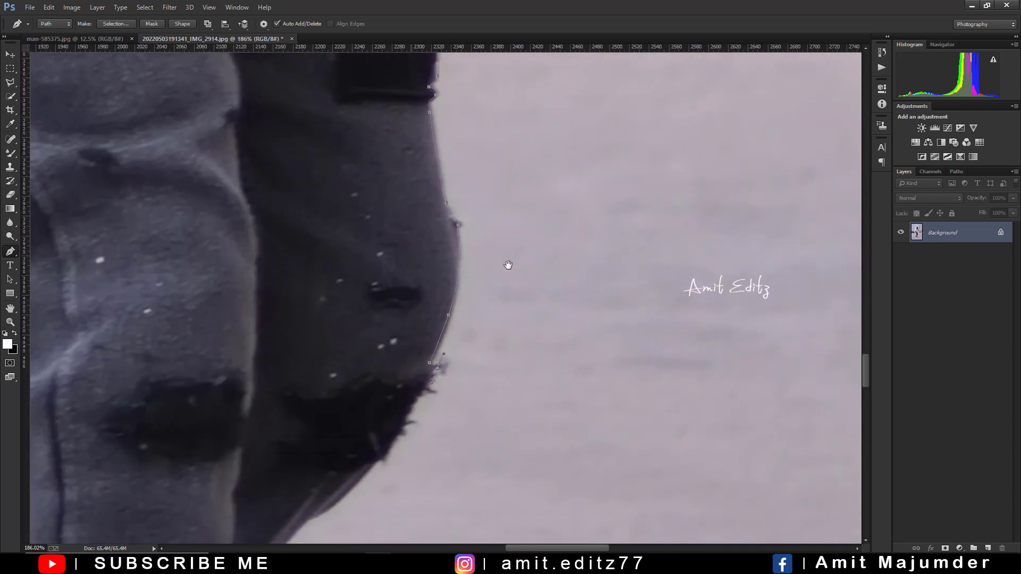
pyautogui.scroll(-5, 505, 262)
pyautogui.scroll(-3, 369, 423)
pyautogui.click(483, 207)
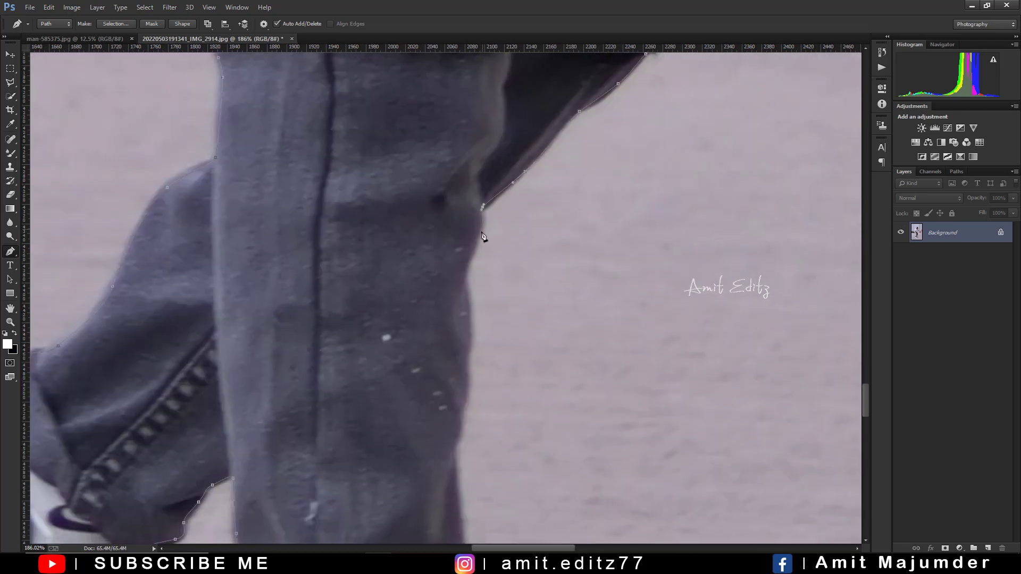
# Trace the trouser leg down to the cuff and around the shoelaces
pyautogui.scroll(-5, 472, 338)
pyautogui.click(464, 334)
pyautogui.click(462, 362)
pyautogui.scroll(-5, 462, 169)
pyautogui.click(470, 282)
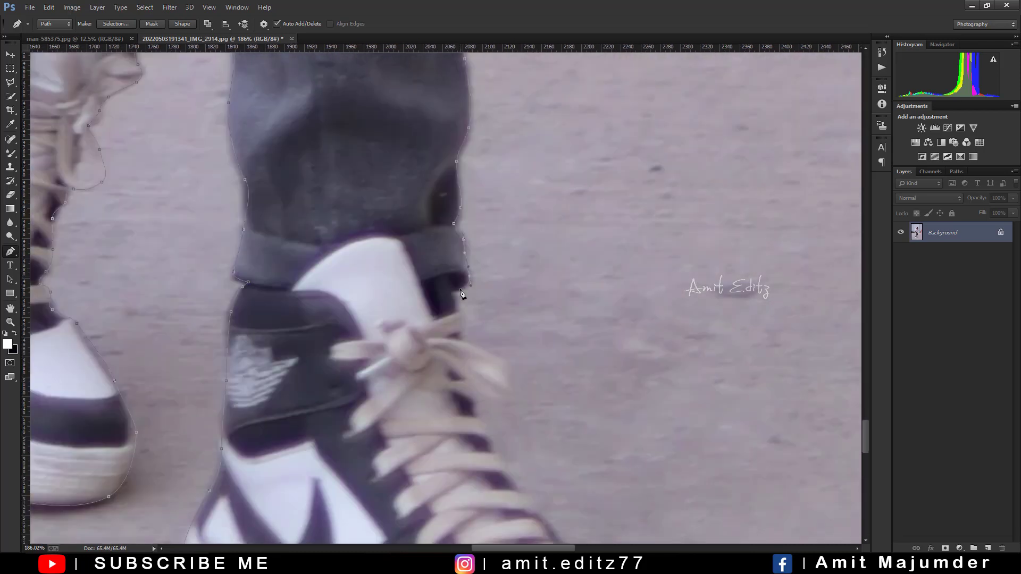
pyautogui.click(475, 414)
pyautogui.click(495, 455)
# Outline the shoe's toe and curve along the sole to close the path
pyautogui.scroll(-7, 497, 463)
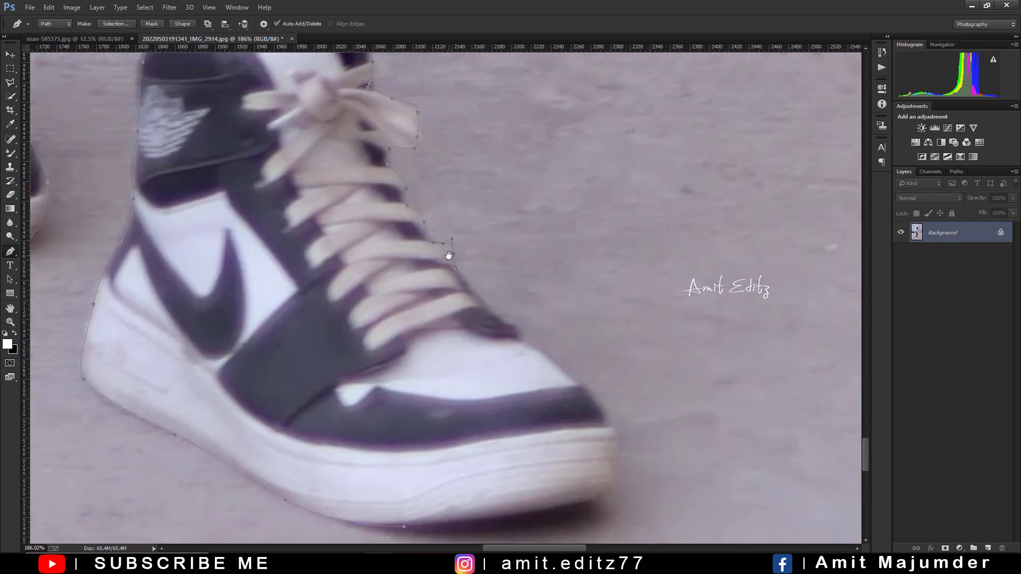
pyautogui.click(517, 328)
pyautogui.click(545, 355)
pyautogui.click(571, 381)
pyautogui.moveTo(485, 519); pyautogui.dragTo(464, 523)
pyautogui.click(404, 527)
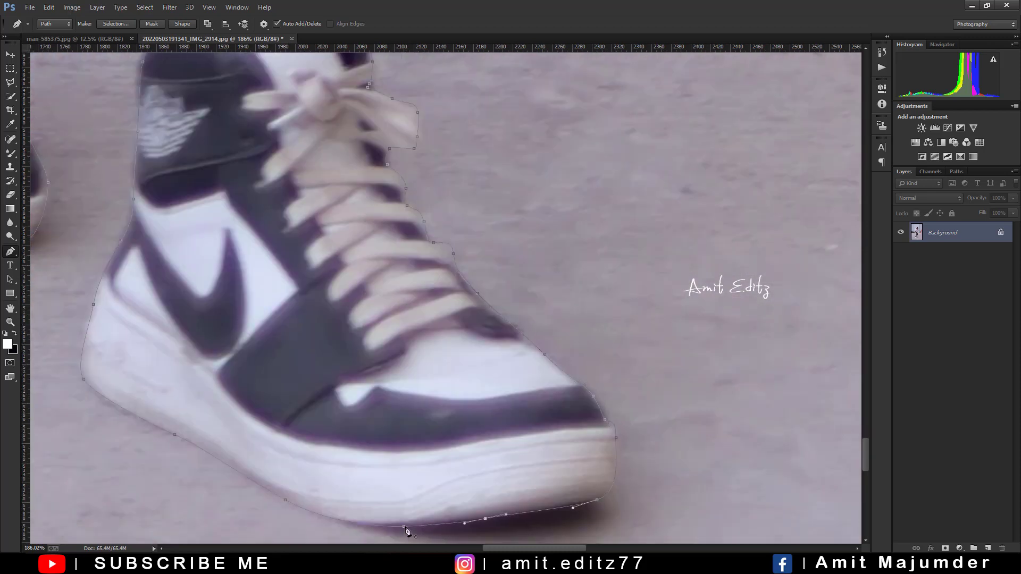
pyautogui.rightClick(323, 298)
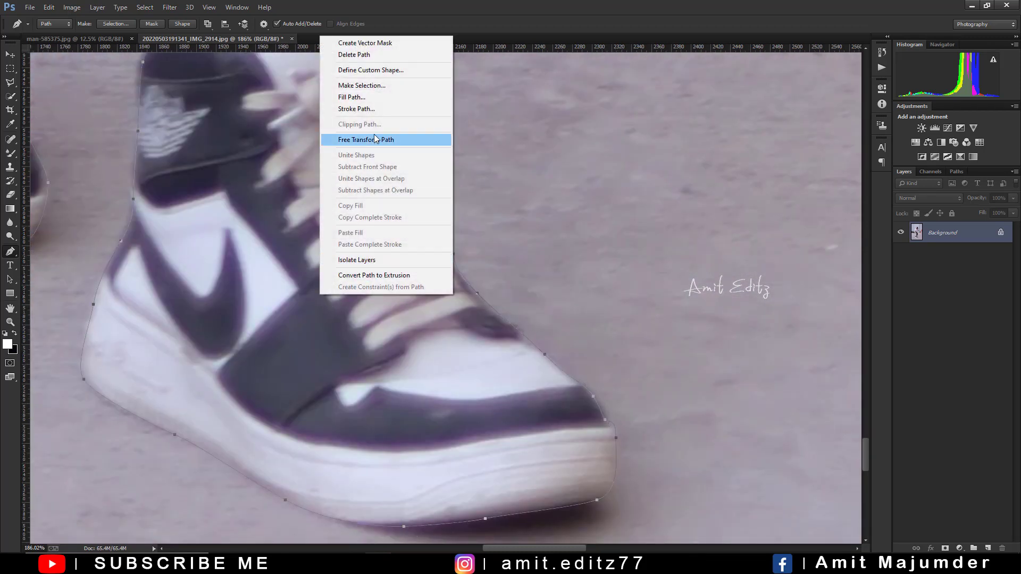
# Make a selection from the closed path, then fit the photo on screen and zoom in
pyautogui.click(373, 86)
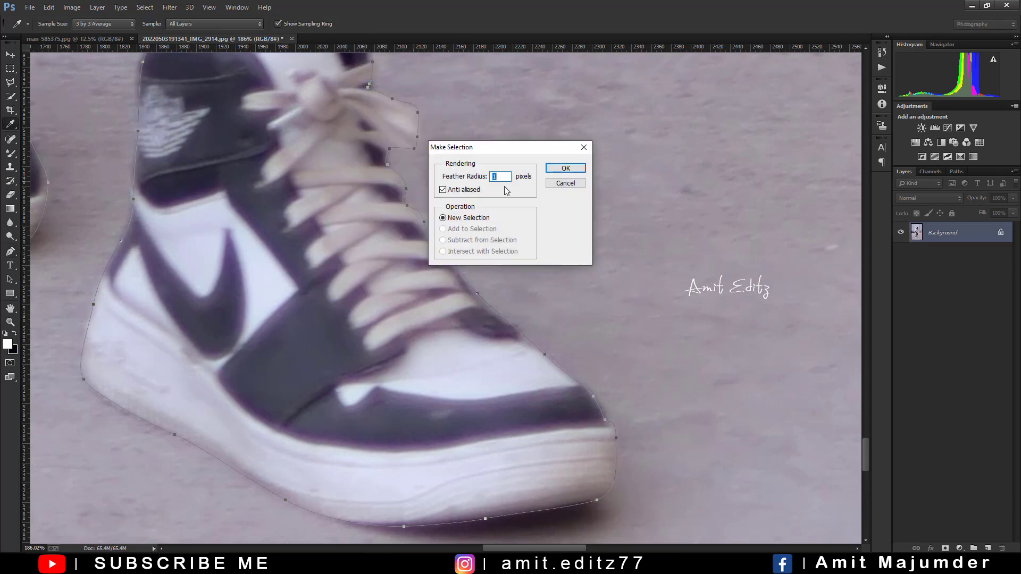
pyautogui.click(565, 167)
pyautogui.hotkey('ctrl', '0')
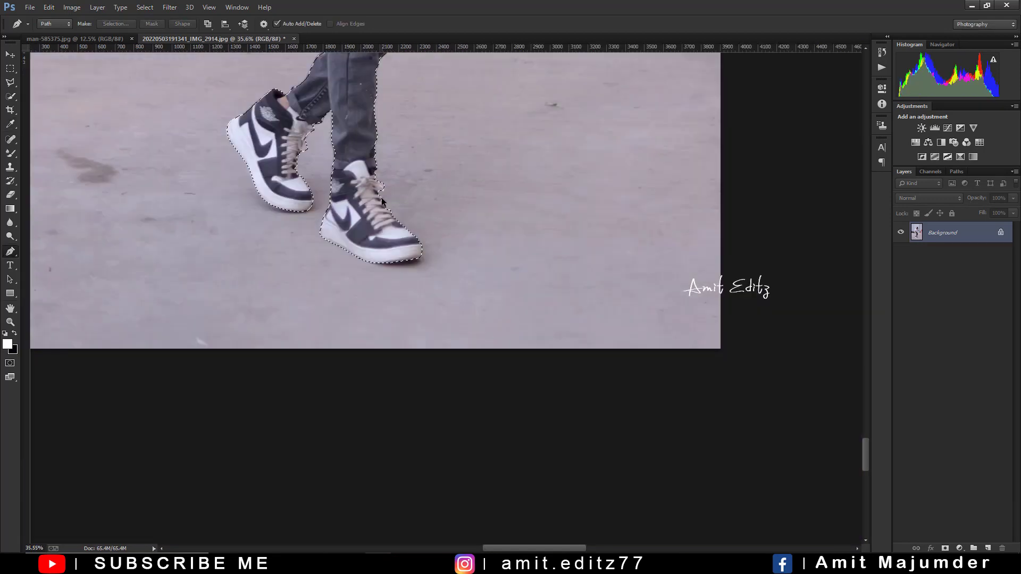
pyautogui.scroll(5, 457, 152)
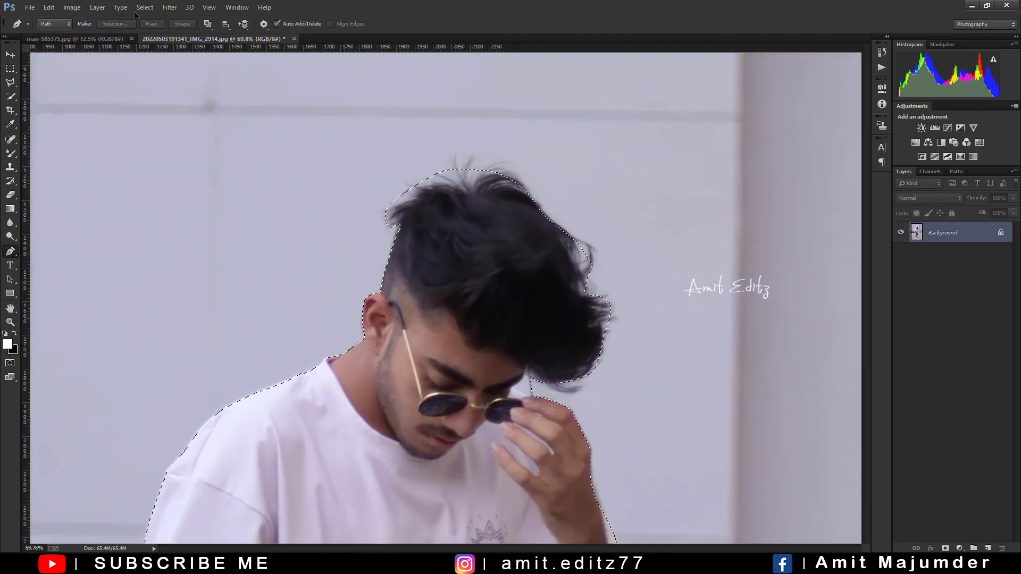
pyautogui.click(145, 8)
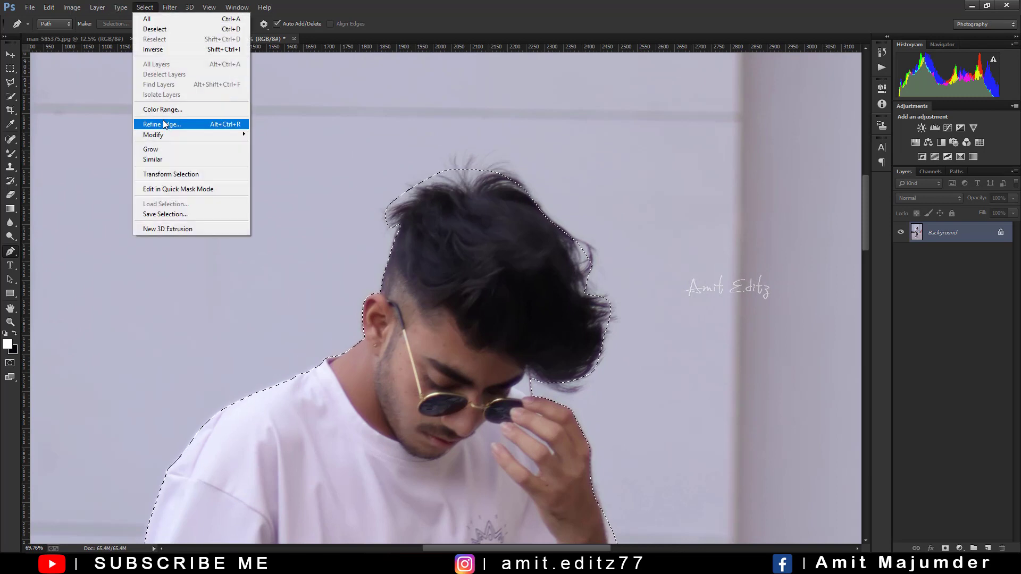
# Refine the hair edges, copy the man to a new layer with Ctrl+J and hide Background
pyautogui.click(162, 125)
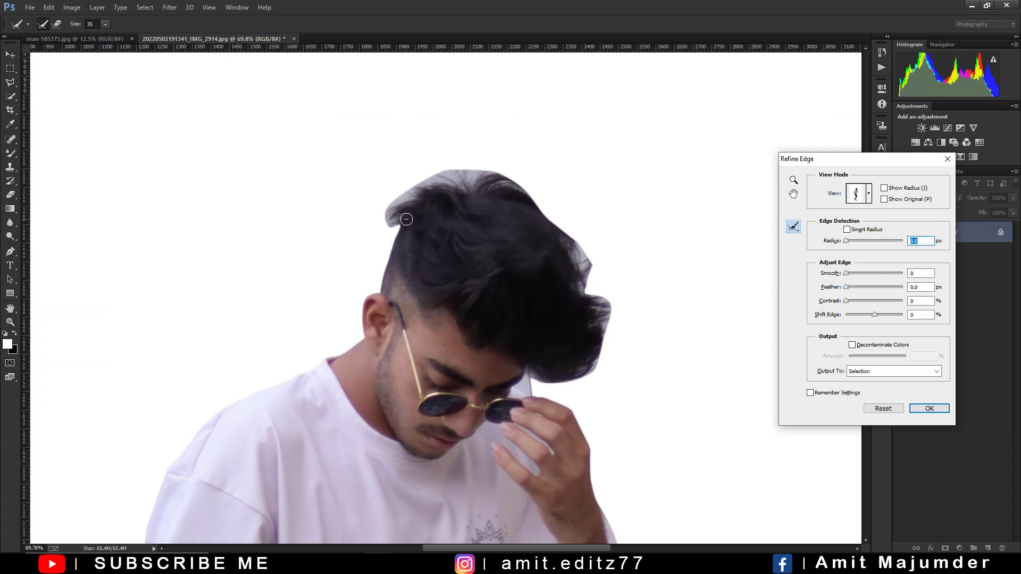
pyautogui.moveTo(406, 219)
pyautogui.mouseDown()
pyautogui.moveTo(514, 172)
pyautogui.moveTo(589, 292)
pyautogui.moveTo(544, 380)
pyautogui.mouseUp()
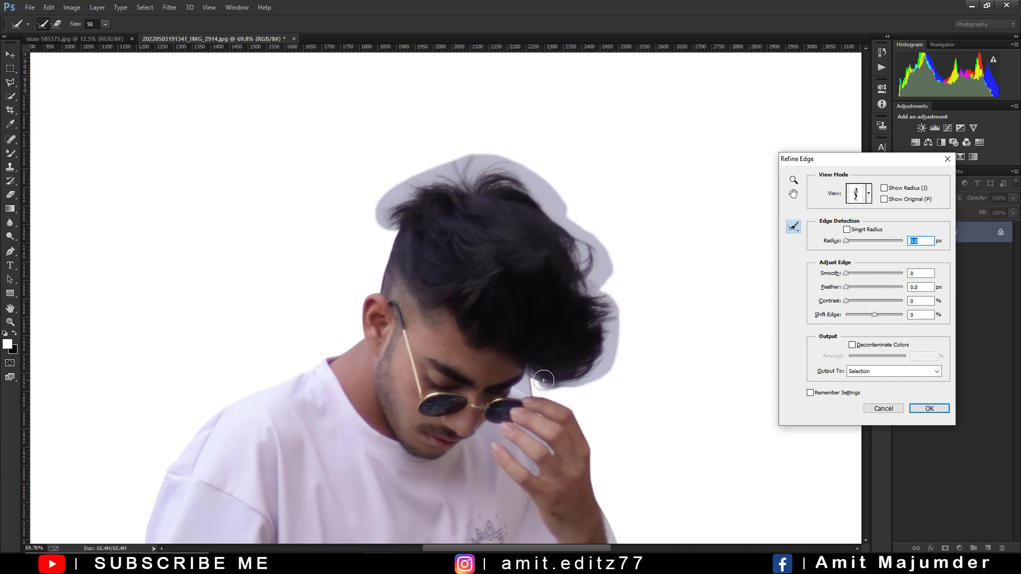
pyautogui.moveTo(571, 382)
pyautogui.mouseDown()
pyautogui.moveTo(612, 295)
pyautogui.moveTo(585, 252)
pyautogui.moveTo(436, 161)
pyautogui.moveTo(378, 232)
pyautogui.moveTo(374, 261)
pyautogui.mouseUp()
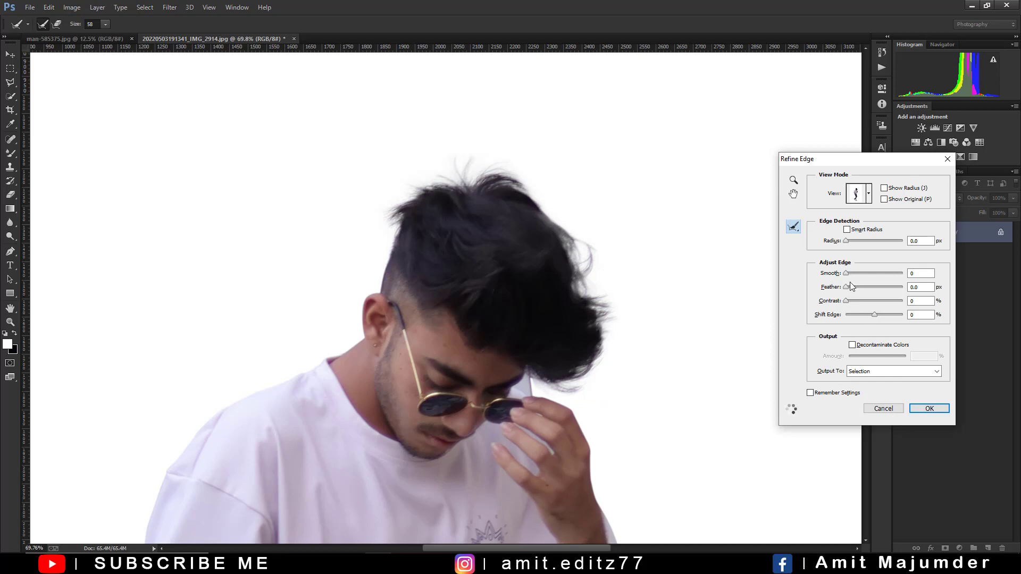
pyautogui.click(929, 408)
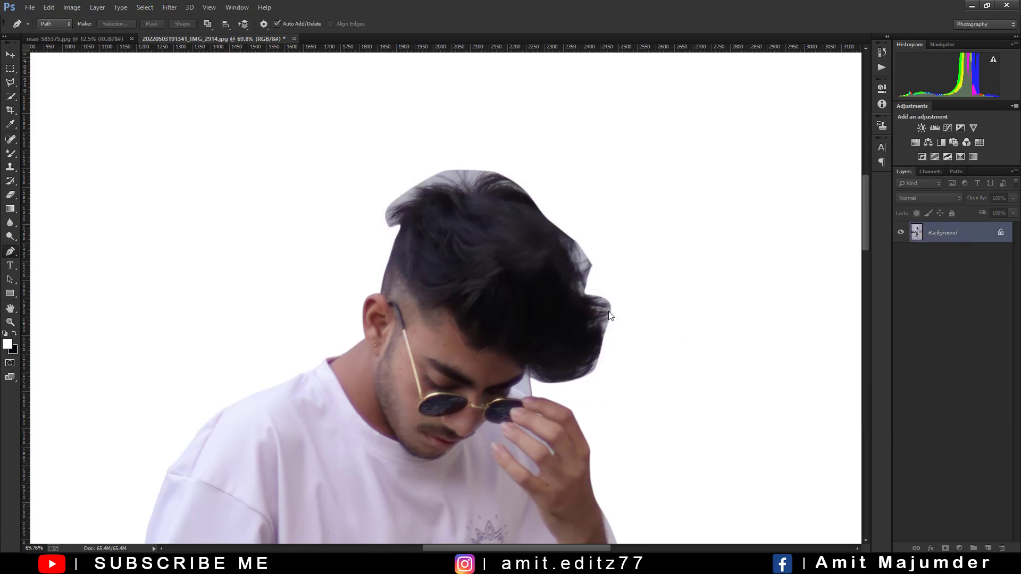
pyautogui.hotkey('ctrl', 'j')
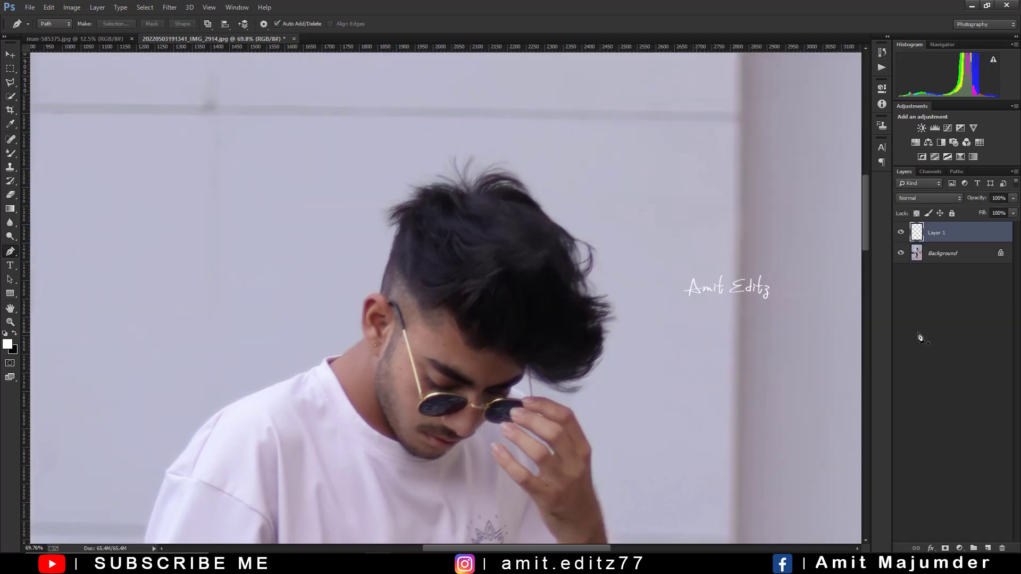
pyautogui.click(901, 253)
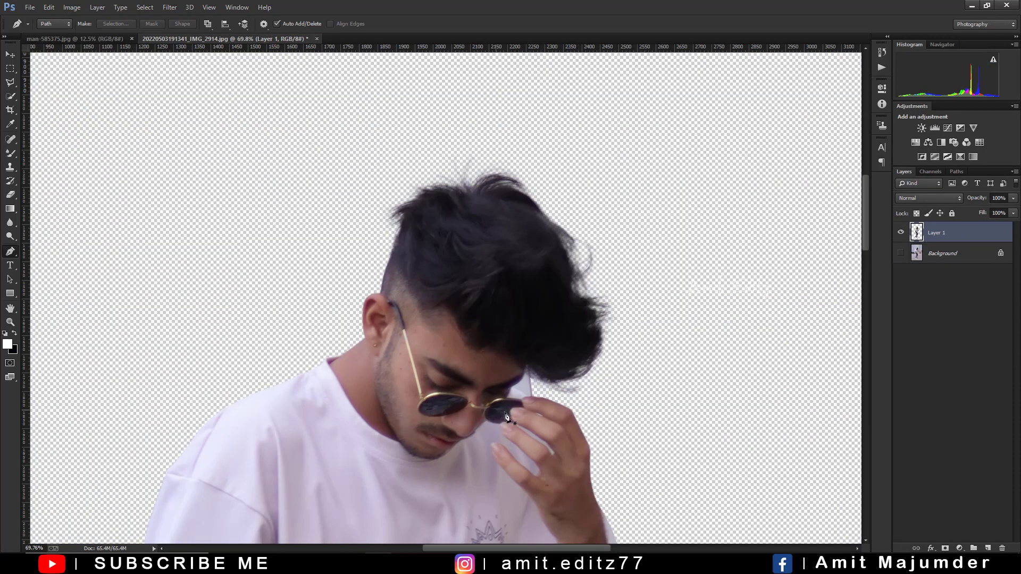
# Pen-trace the wall gap beside the brow, turn it into a selection and delete it
pyautogui.scroll(2, 560, 404)
pyautogui.scroll(2, 560, 404)
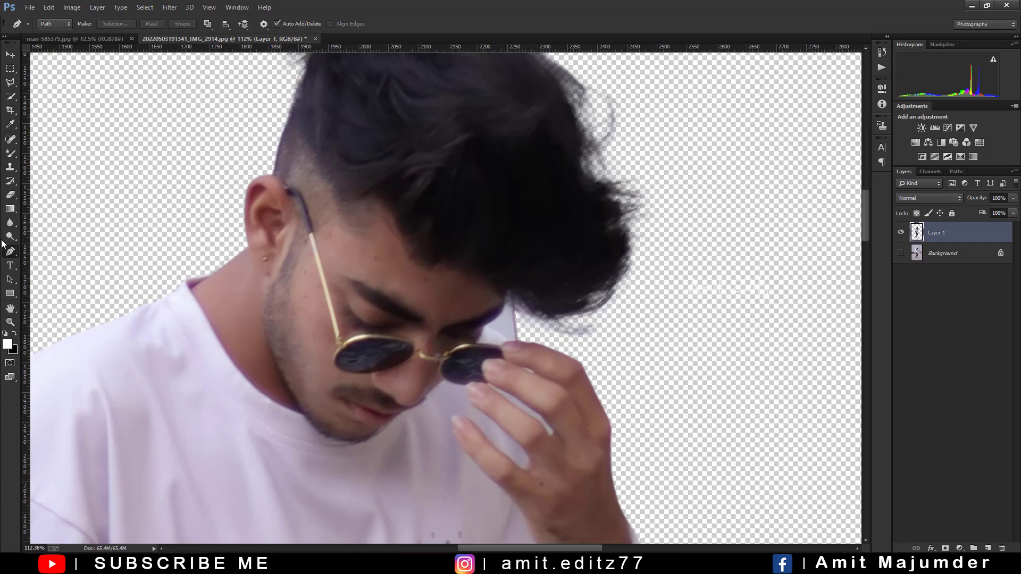
pyautogui.scroll(2, 482, 329)
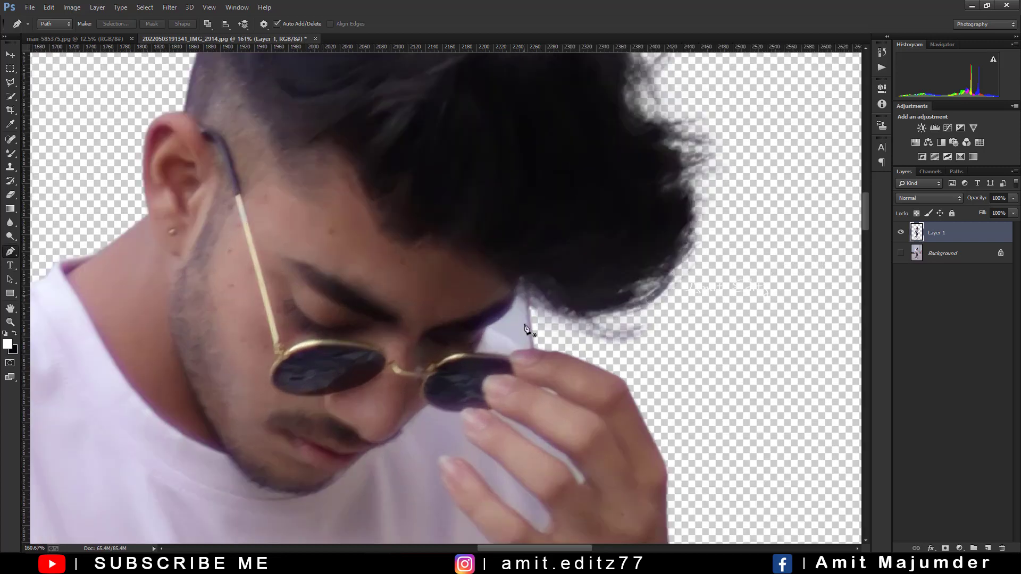
pyautogui.scroll(1, 525, 330)
pyautogui.scroll(1, 525, 334)
pyautogui.click(536, 356)
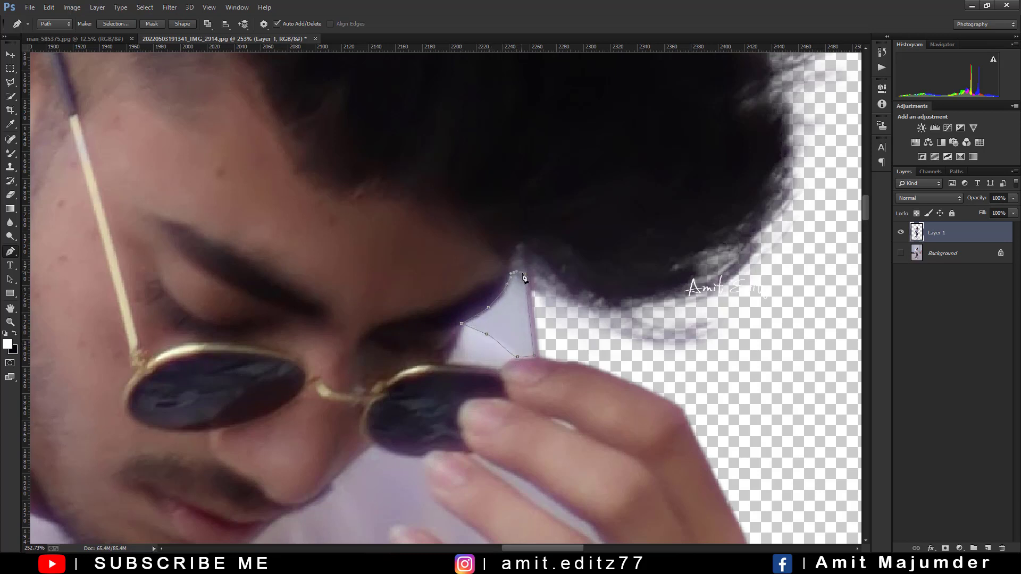
pyautogui.rightClick(520, 294)
pyautogui.click(557, 344)
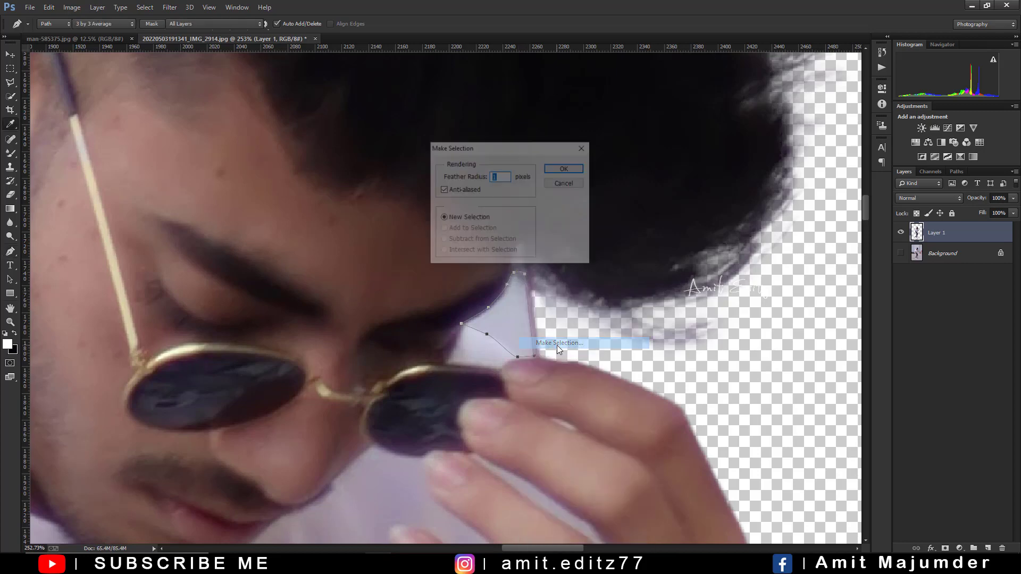
pyautogui.press('Return')
pyautogui.press('Delete')
# Zoom back out to the whole image and switch to the Move tool
pyautogui.scroll(-3, 556, 345)
pyautogui.scroll(-5, 557, 346)
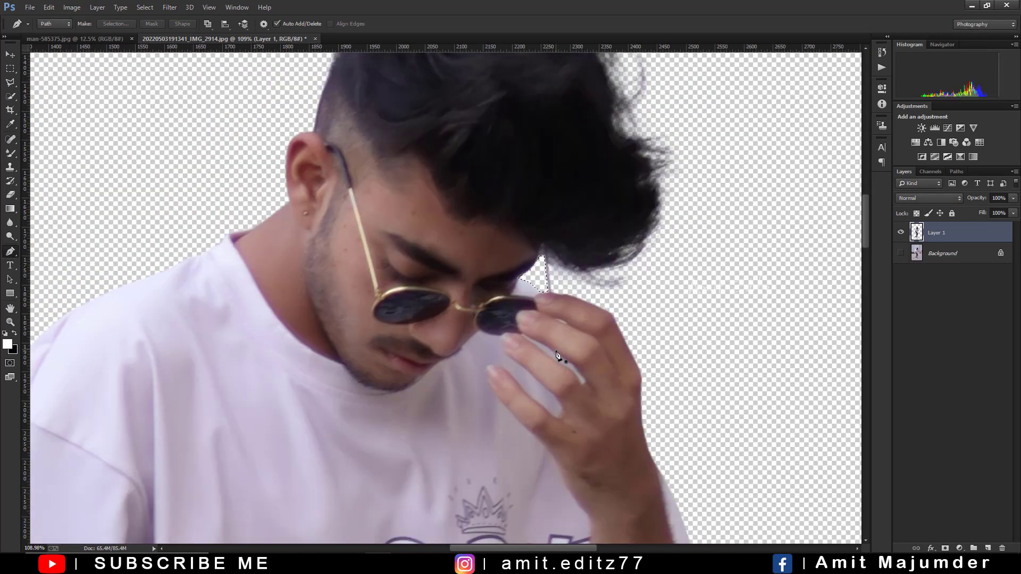
pyautogui.scroll(-2, 557, 346)
pyautogui.scroll(-3, 555, 350)
pyautogui.scroll(-3, 553, 356)
pyautogui.scroll(-2, 549, 363)
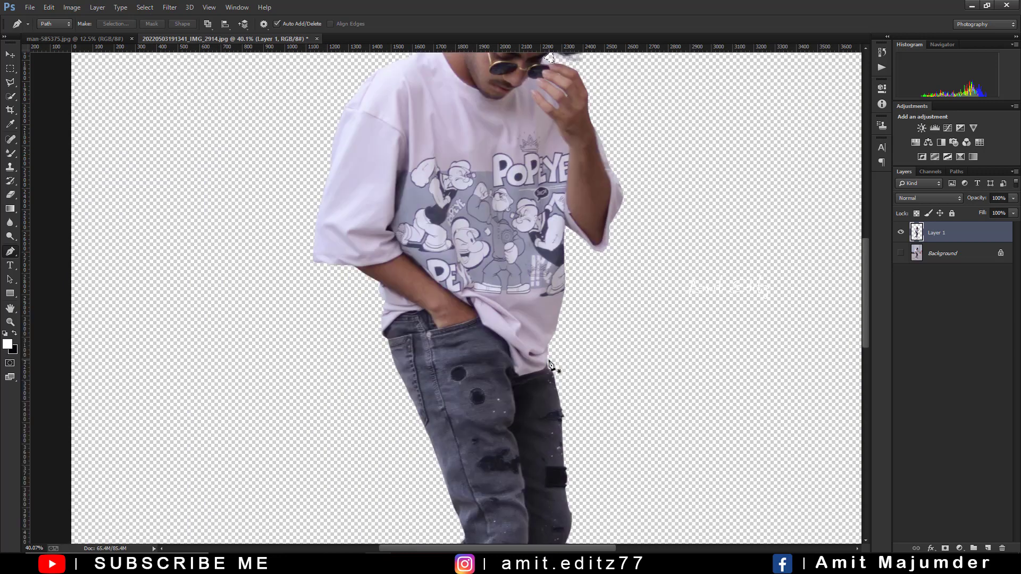
pyautogui.scroll(-2, 549, 364)
pyautogui.scroll(-2, 537, 366)
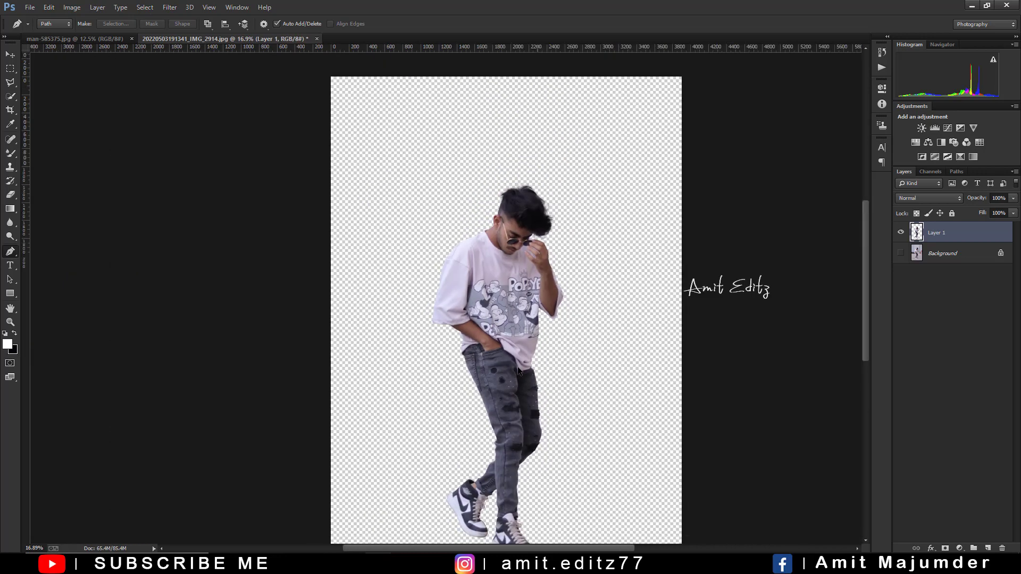
pyautogui.scroll(-1, 521, 368)
pyautogui.scroll(-1, 500, 352)
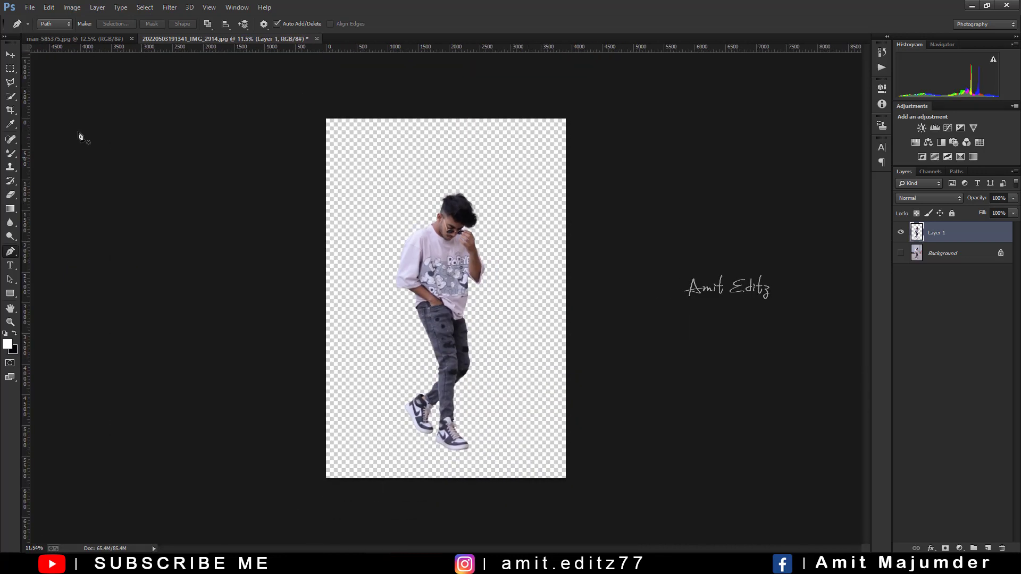
pyautogui.click(10, 55)
# Drag the street photo into the cut-out document and position it over the canvas
pyautogui.click(74, 39)
pyautogui.scroll(1, 309, 248)
pyautogui.scroll(1, 310, 250)
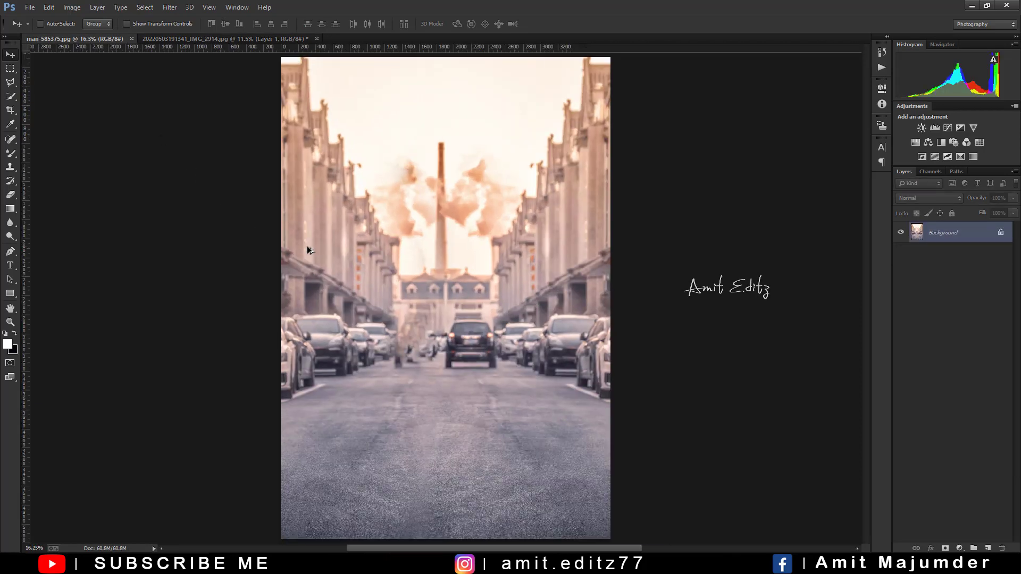
pyautogui.scroll(-1, 326, 251)
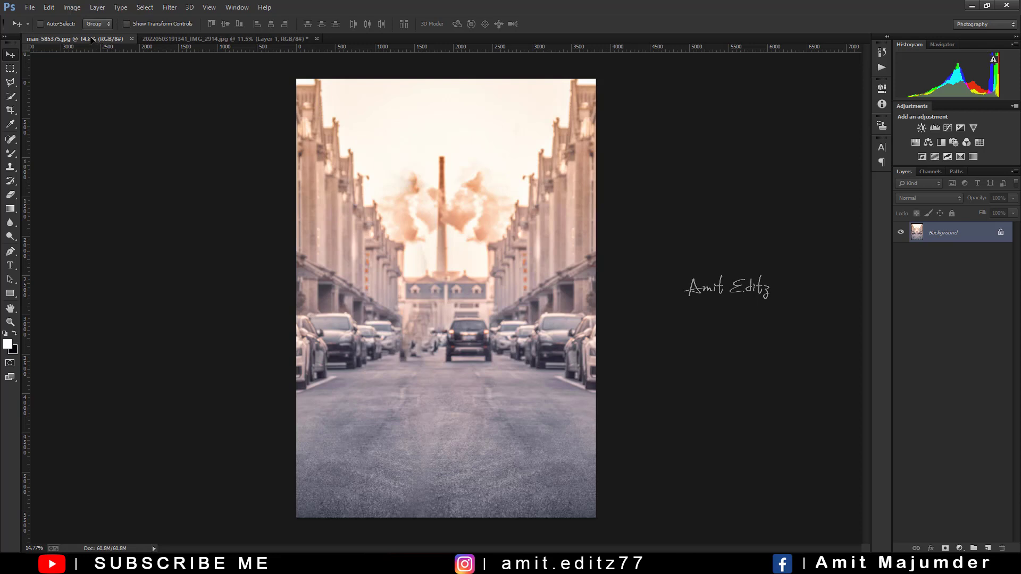
pyautogui.moveTo(209, 42); pyautogui.dragTo(402, 205)
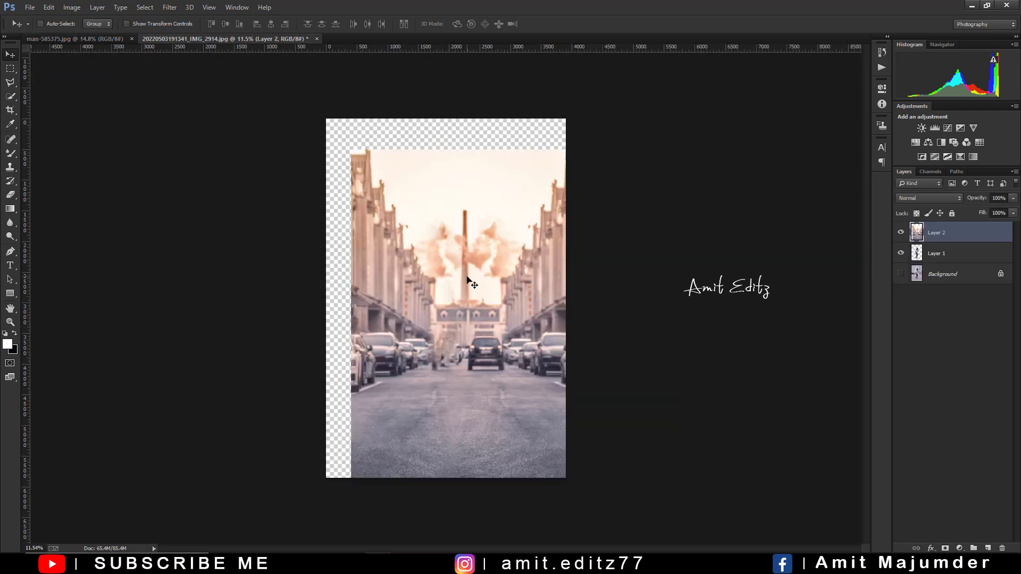
pyautogui.moveTo(468, 281); pyautogui.dragTo(445, 249)
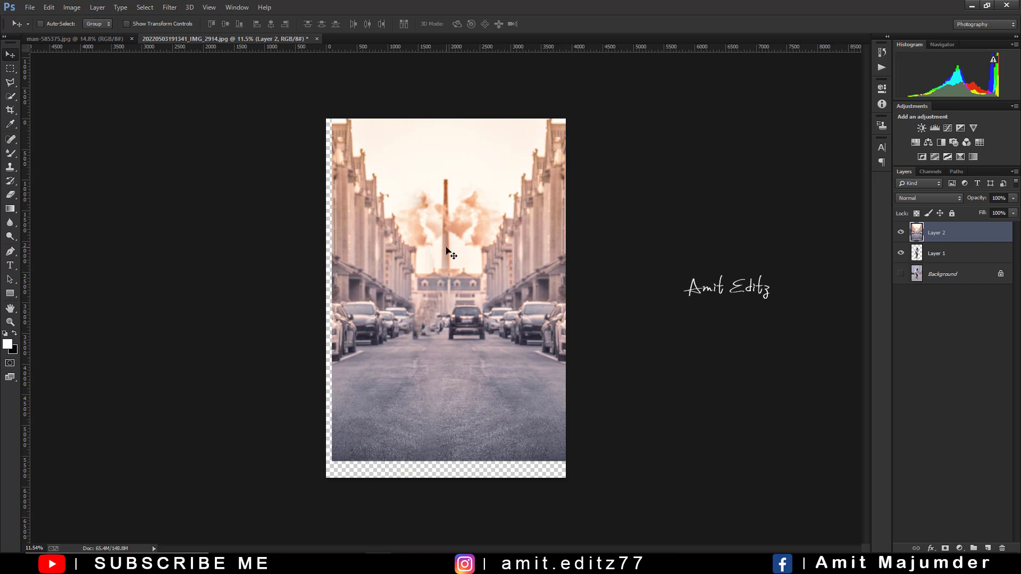
# Enlarge the street layer with Free Transform until it fills the whole canvas
pyautogui.hotkey('ctrl', 't')
pyautogui.moveTo(565, 461); pyautogui.dragTo(578, 480)
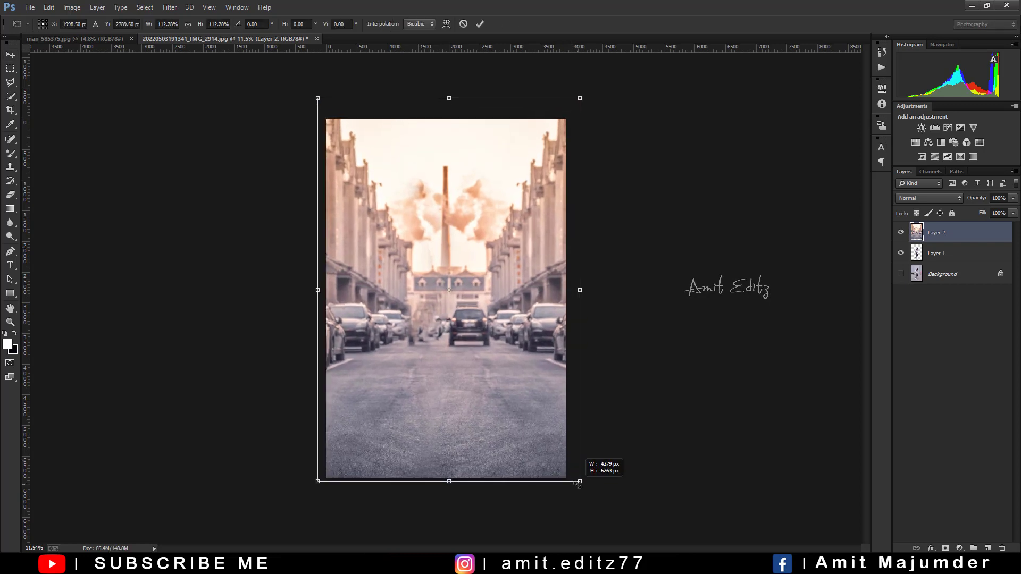
pyautogui.moveTo(552, 429); pyautogui.dragTo(548, 441)
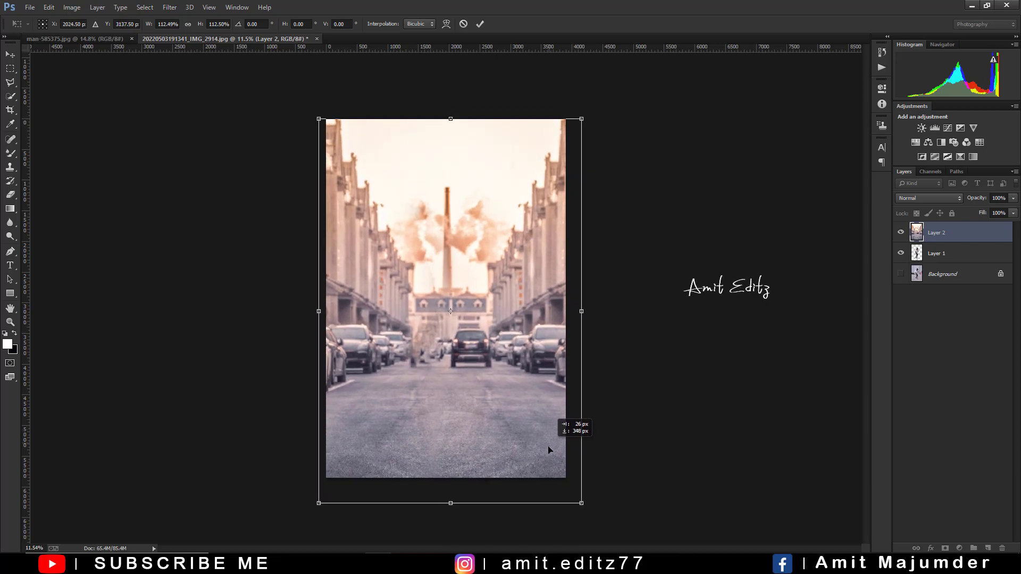
pyautogui.press('Return')
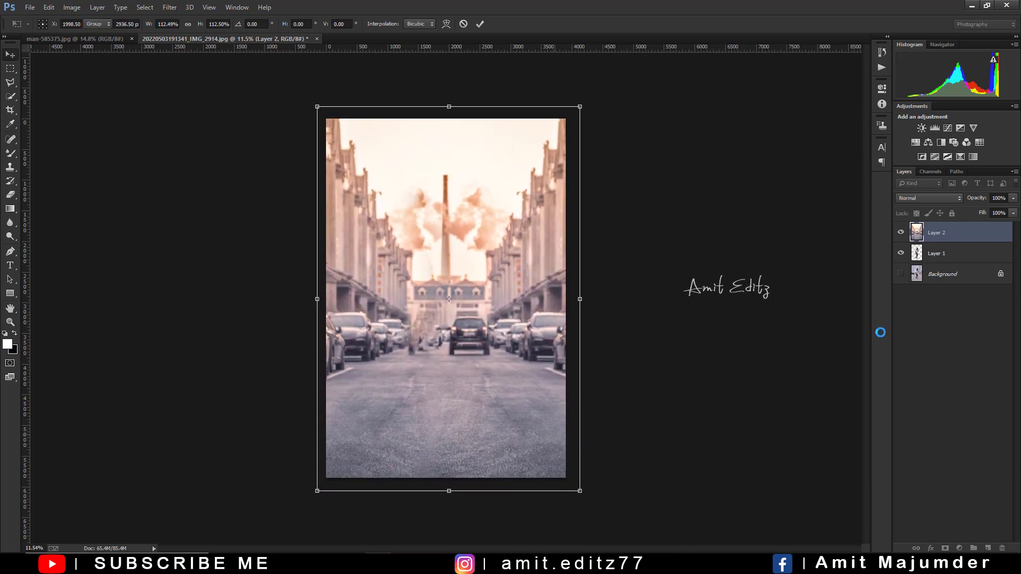
pyautogui.keyDown('shift'); pyautogui.click(952, 254); pyautogui.keyUp('shift')
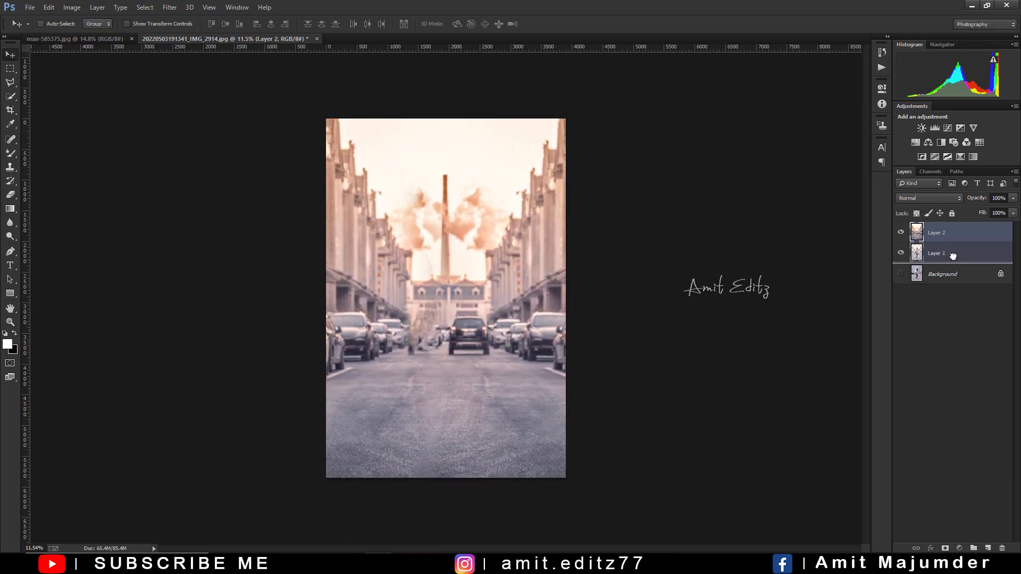
# Move the street layer beneath the man and shrink it slightly
pyautogui.moveTo(953, 256); pyautogui.dragTo(937, 260)
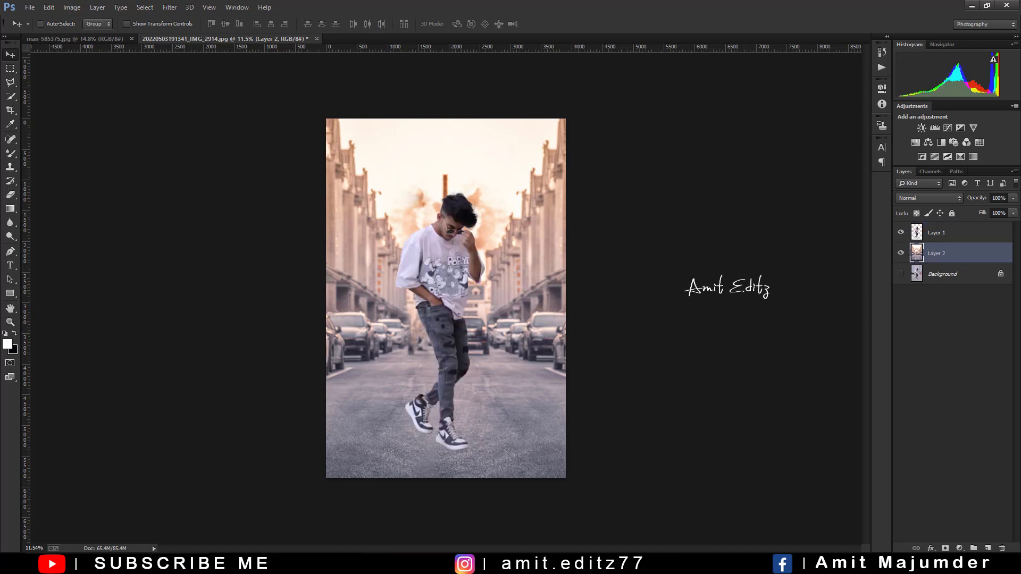
pyautogui.scroll(3, 521, 302)
pyautogui.scroll(-2, 521, 302)
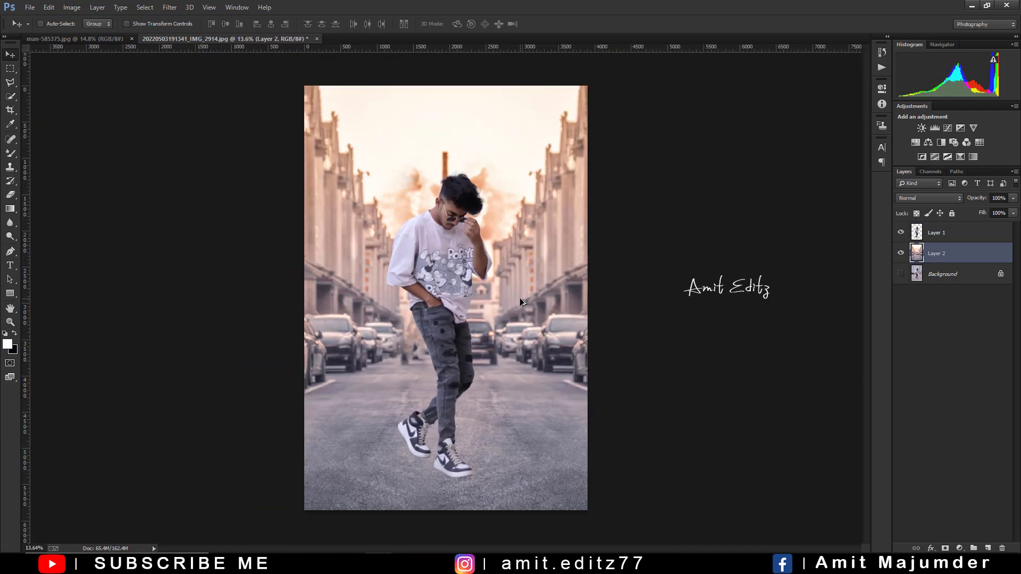
pyautogui.hotkey('ctrl', 't')
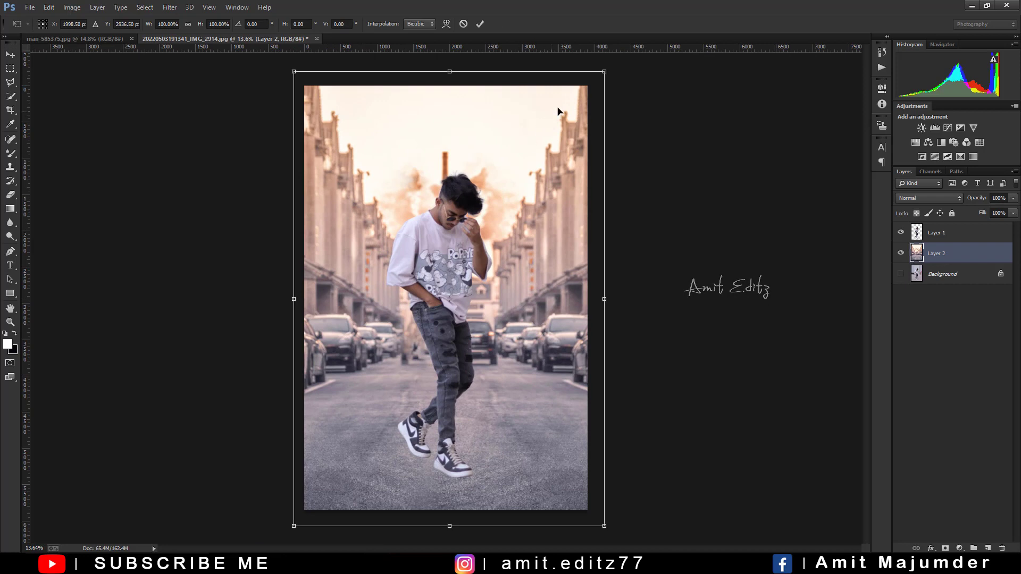
pyautogui.moveTo(598, 76); pyautogui.dragTo(593, 84)
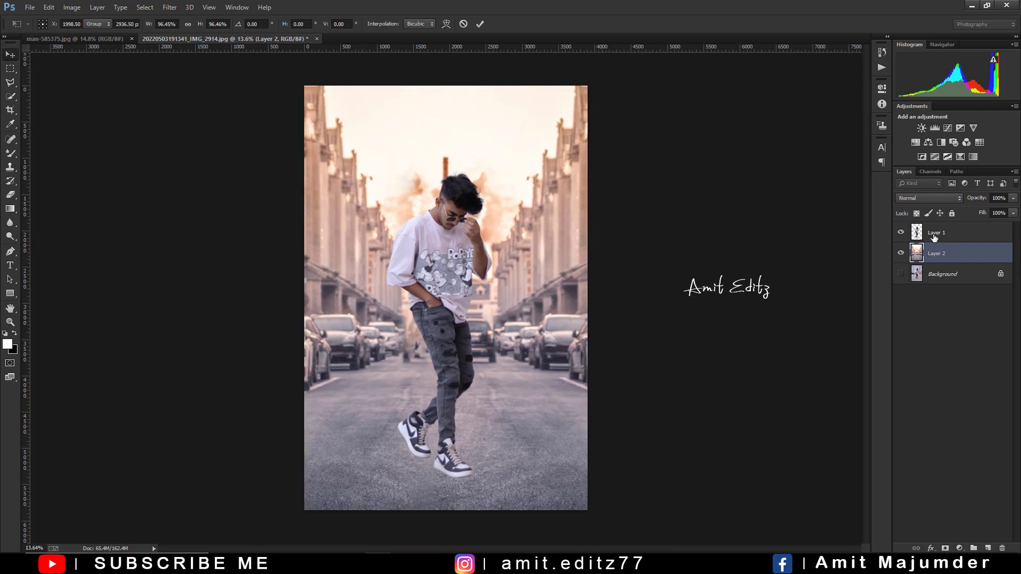
# Scale the man down and move him onto the middle of the road
pyautogui.hotkey('ctrl', 't')
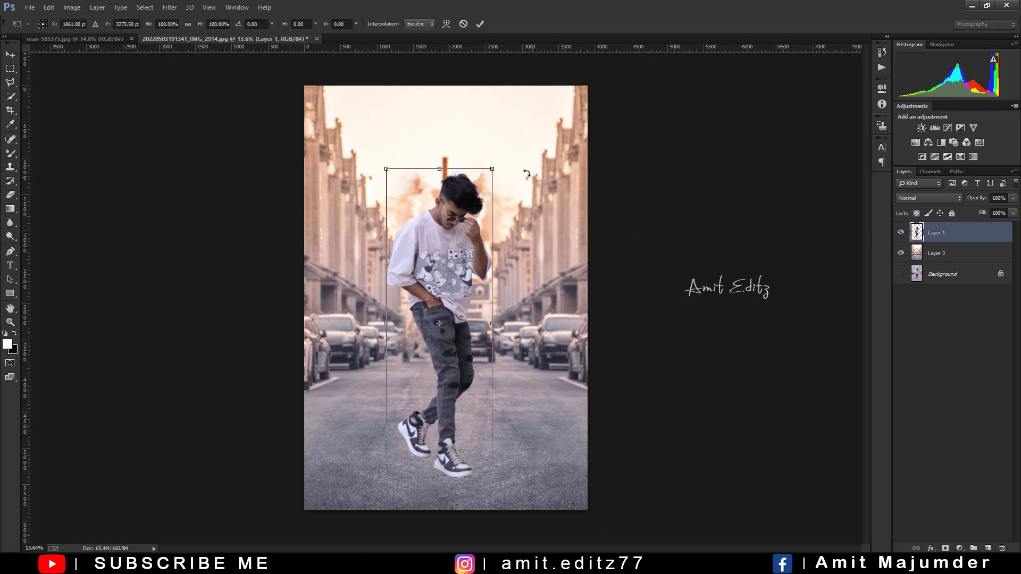
pyautogui.moveTo(495, 167); pyautogui.dragTo(488, 181)
pyautogui.moveTo(447, 227); pyautogui.dragTo(448, 236)
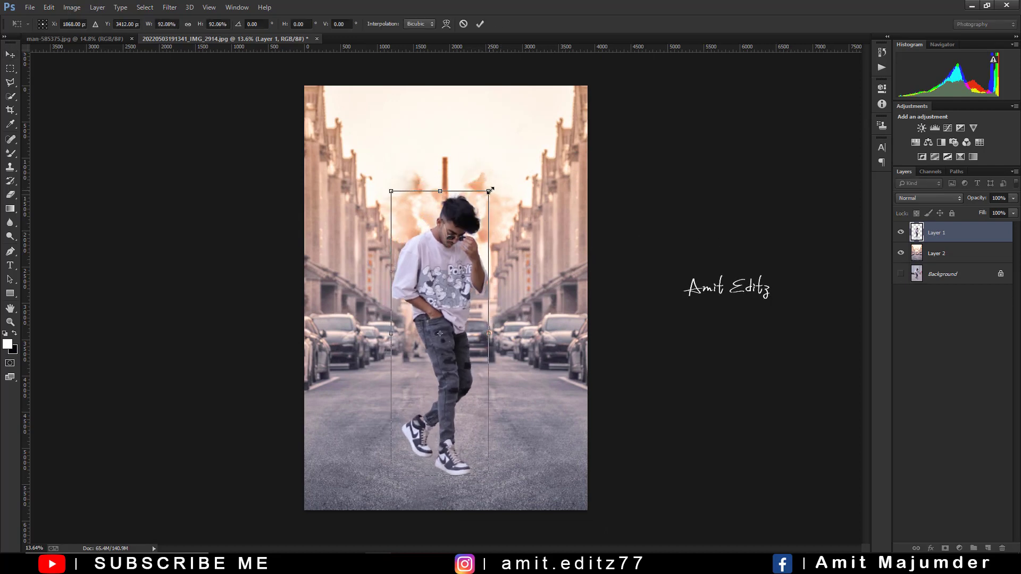
pyautogui.moveTo(490, 190); pyautogui.dragTo(453, 246)
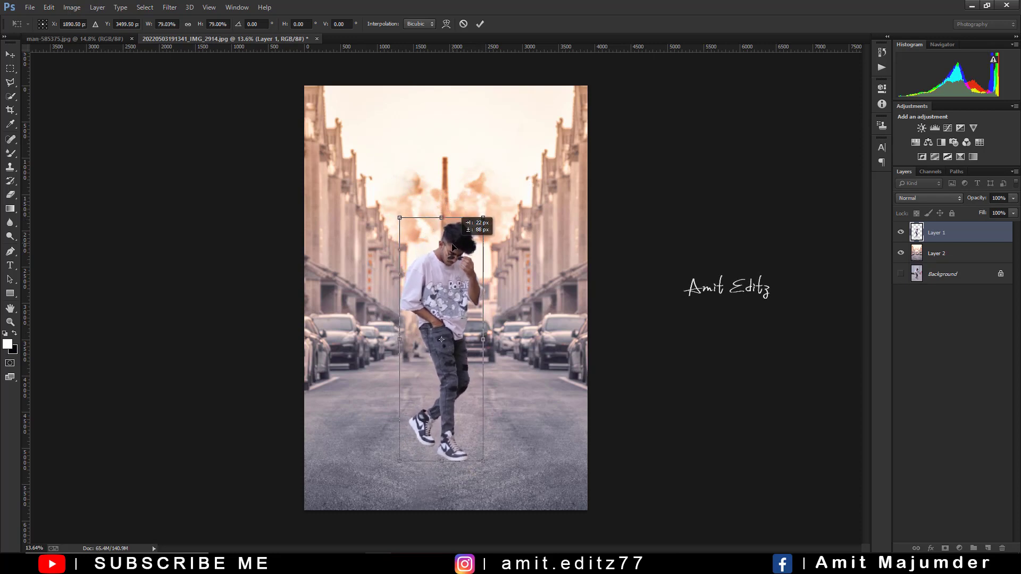
pyautogui.press('Return')
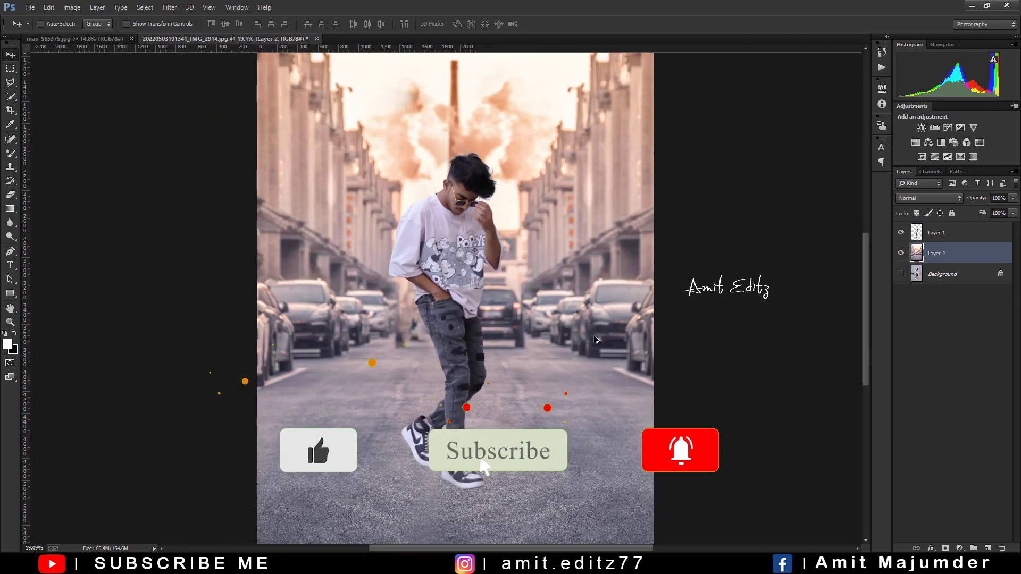
# Enlarge the street background past the canvas edges and shift it up slightly
pyautogui.hotkey('ctrl', 't')
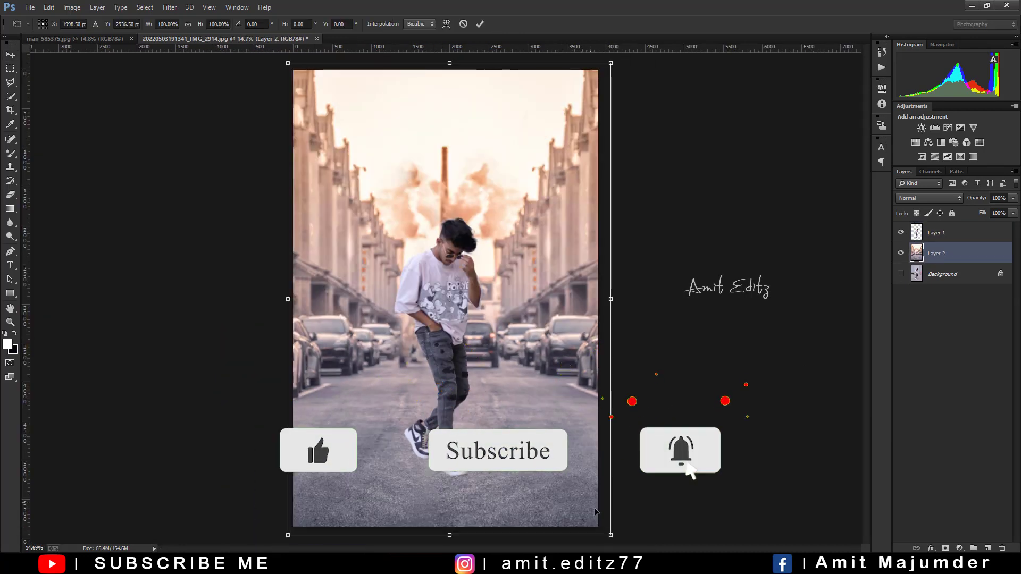
pyautogui.moveTo(610, 535); pyautogui.dragTo(620, 545)
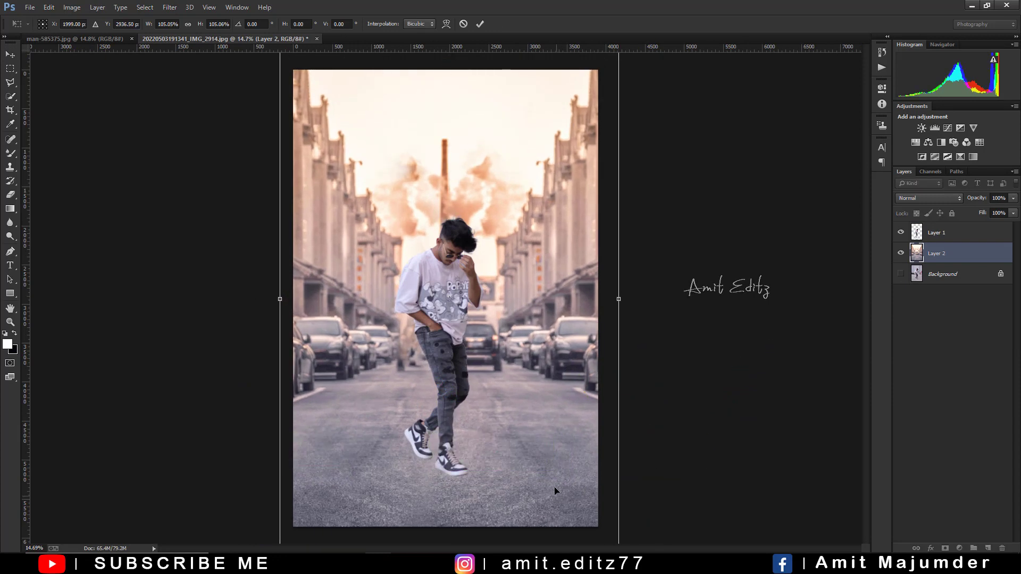
pyautogui.moveTo(555, 490); pyautogui.dragTo(555, 484)
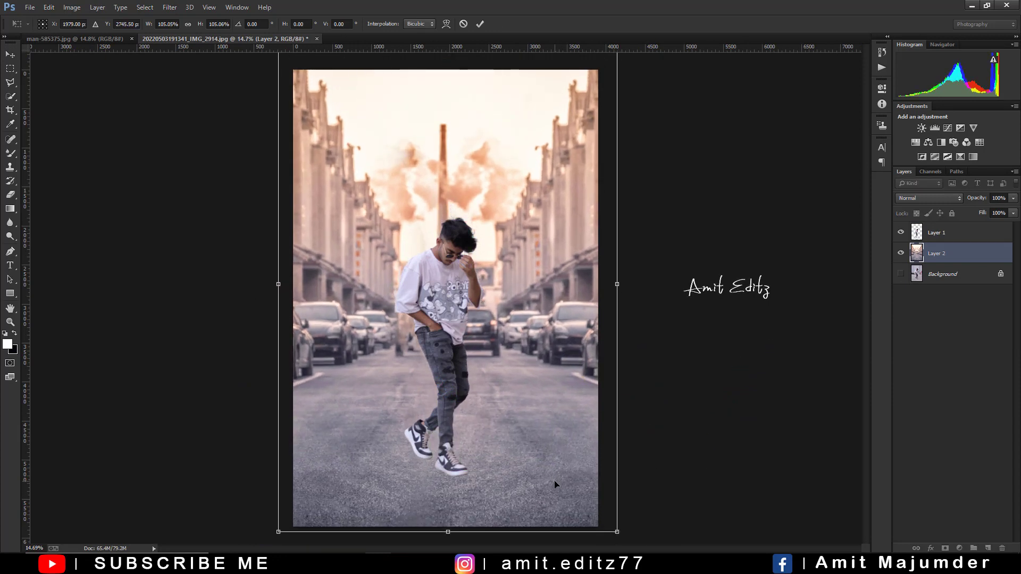
pyautogui.press('Return')
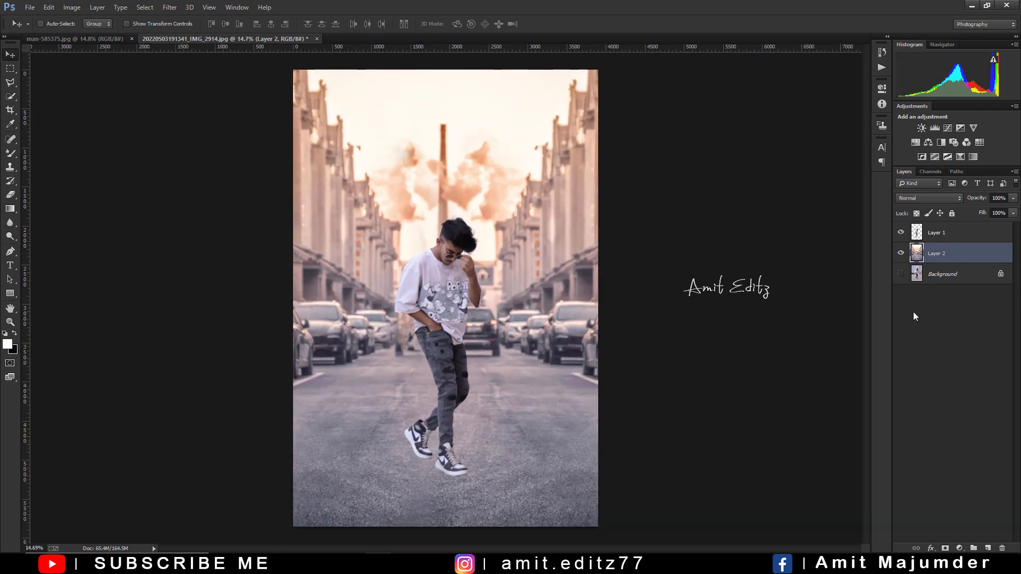
# Duplicate the street layer and apply a Gaussian Blur of about 21 px
pyautogui.moveTo(959, 259); pyautogui.dragTo(988, 549)
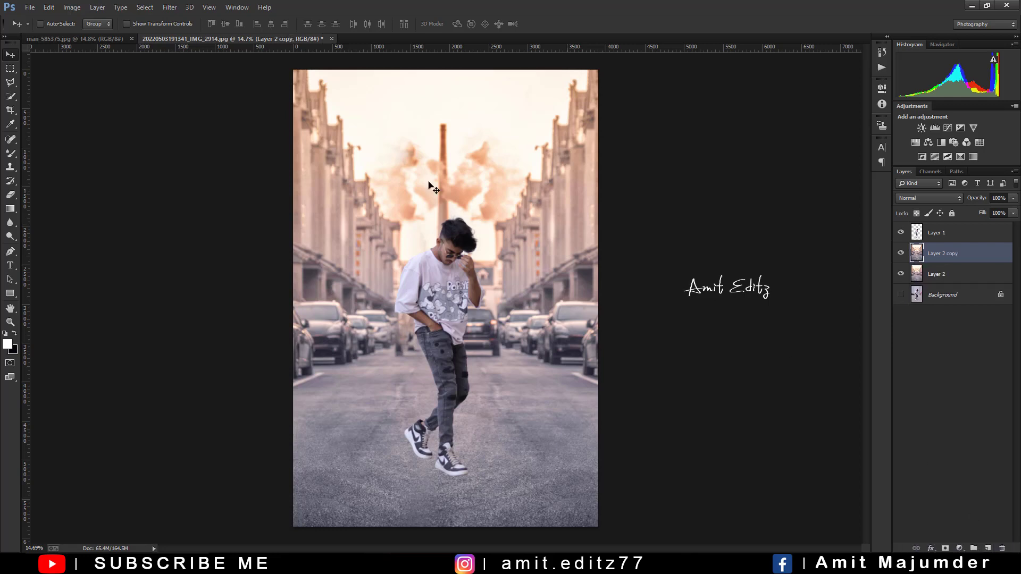
pyautogui.click(170, 7)
pyautogui.moveTo(174, 135)
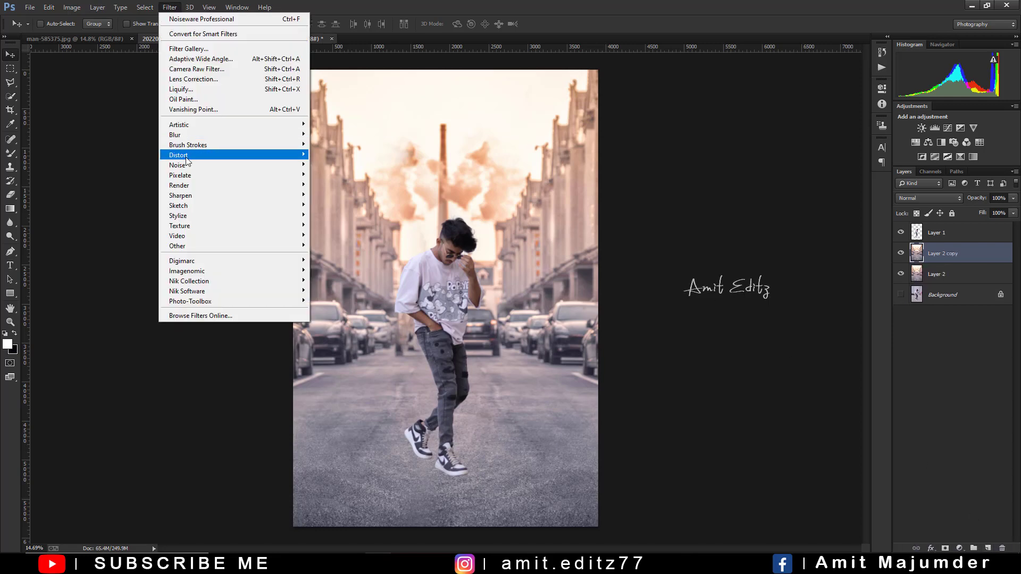
pyautogui.click(337, 211)
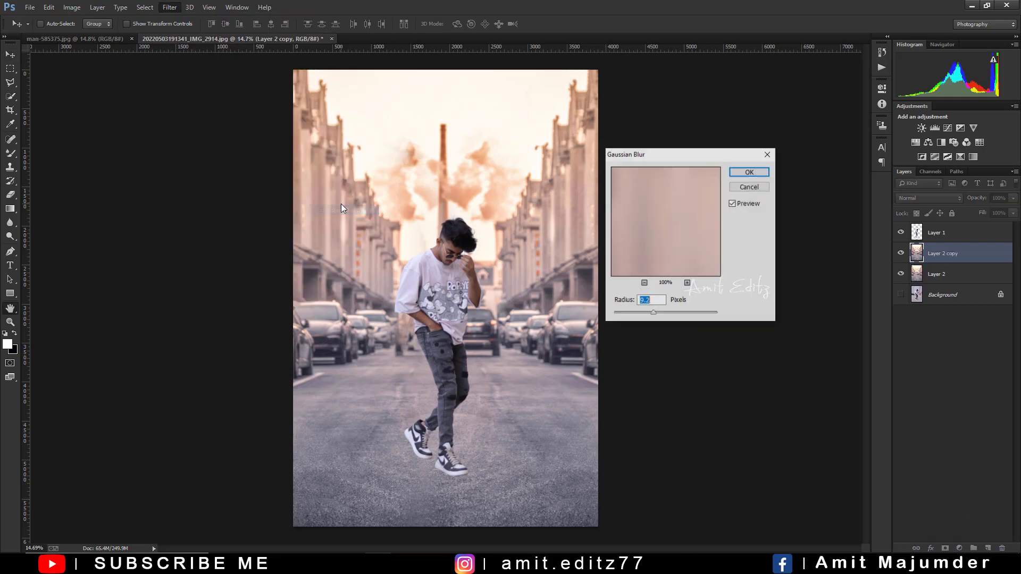
pyautogui.moveTo(652, 313); pyautogui.dragTo(657, 315)
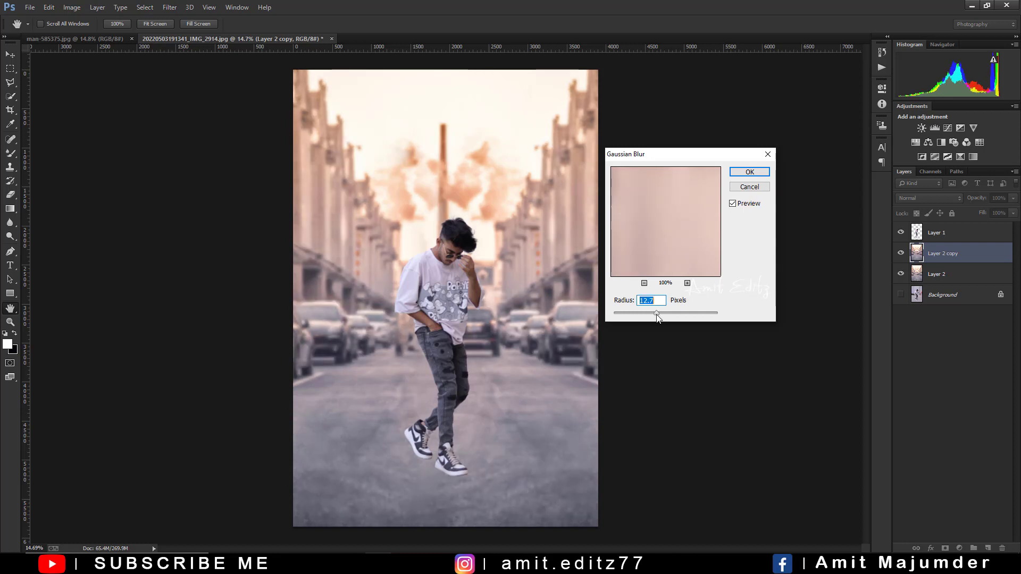
pyautogui.press('Return')
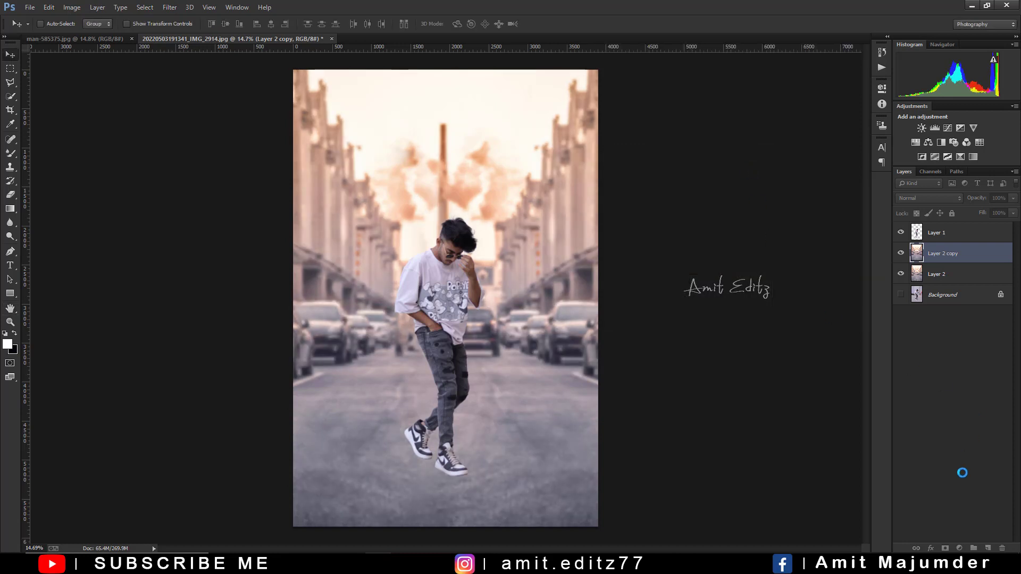
# Mask the blurred copy and paint the mask with a large, low-opacity black brush
pyautogui.click(945, 548)
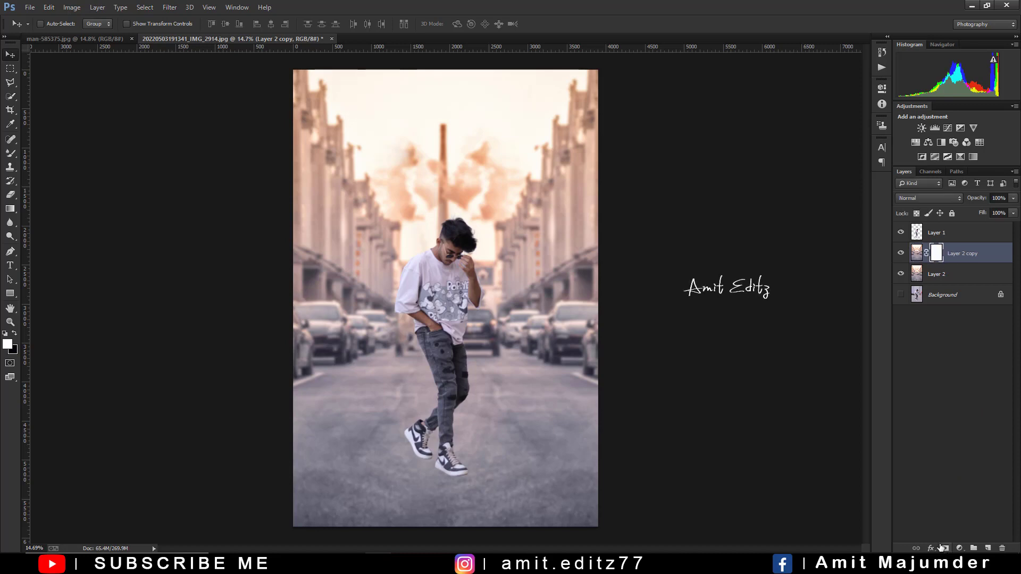
pyautogui.click(11, 158)
pyautogui.click(62, 157)
pyautogui.moveTo(343, 390); pyautogui.dragTo(377, 401)
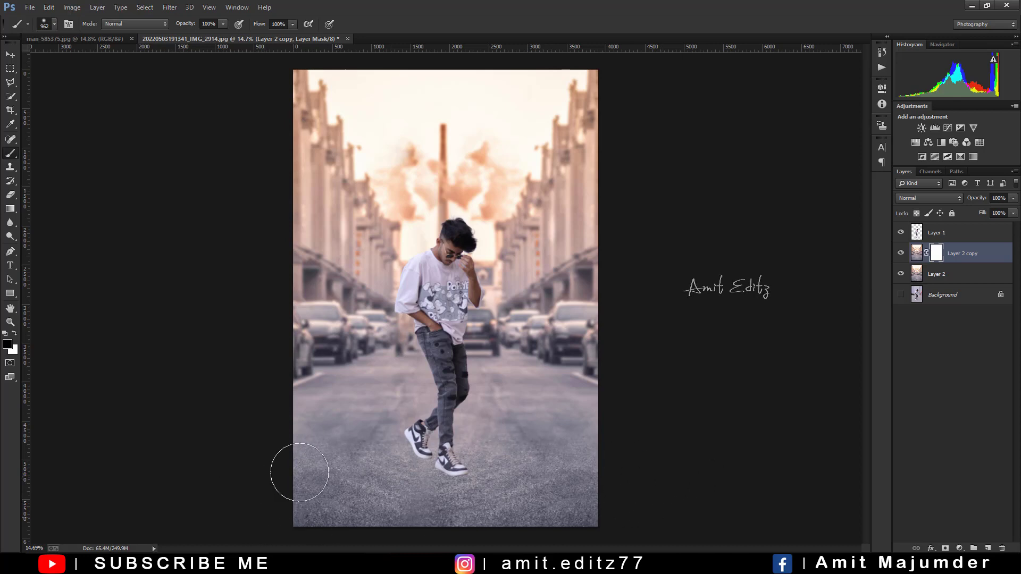
pyautogui.moveTo(202, 27); pyautogui.dragTo(156, 31)
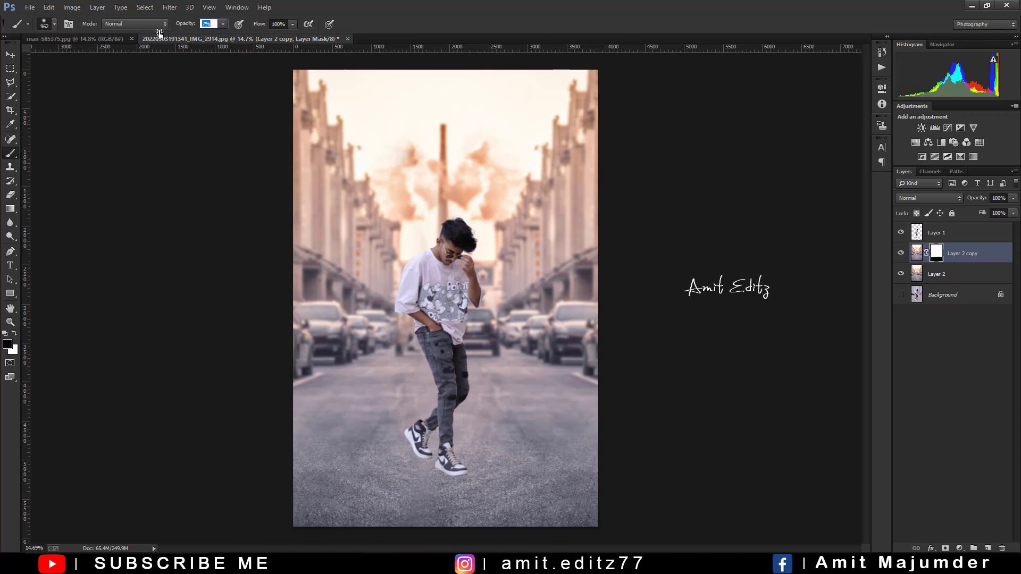
pyautogui.write('17')
pyautogui.moveTo(384, 378); pyautogui.dragTo(426, 378)
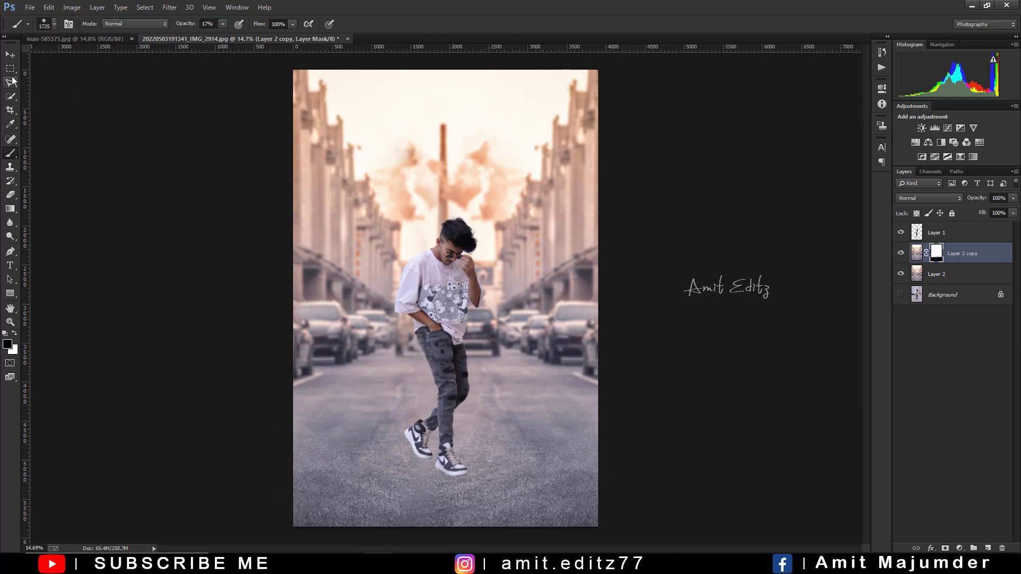
pyautogui.click(10, 55)
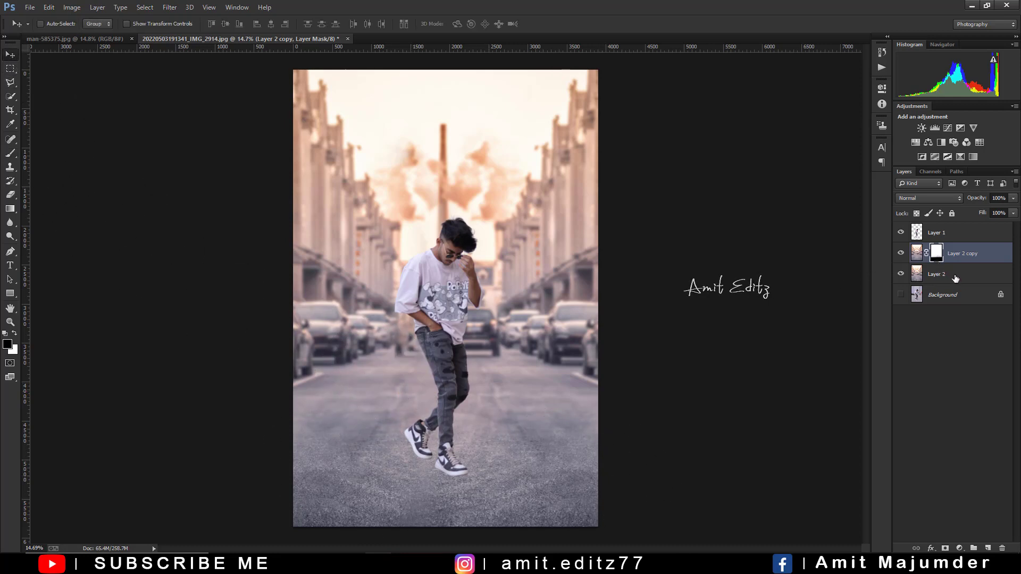
pyautogui.click(963, 233)
# Add a black (000000) Color Fill layer with inverted mask below the man
pyautogui.click(960, 548)
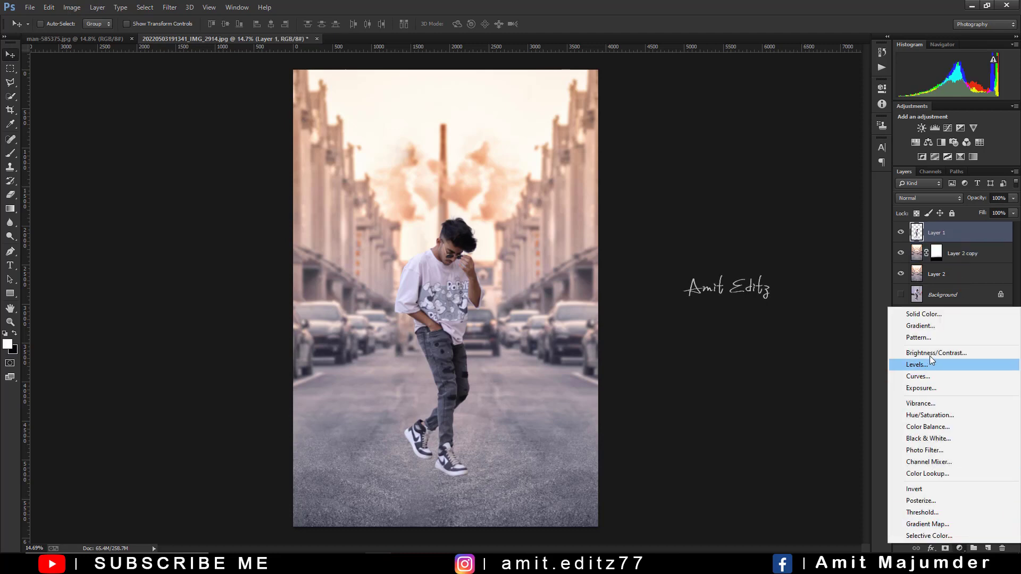
pyautogui.click(926, 317)
pyautogui.write('000000')
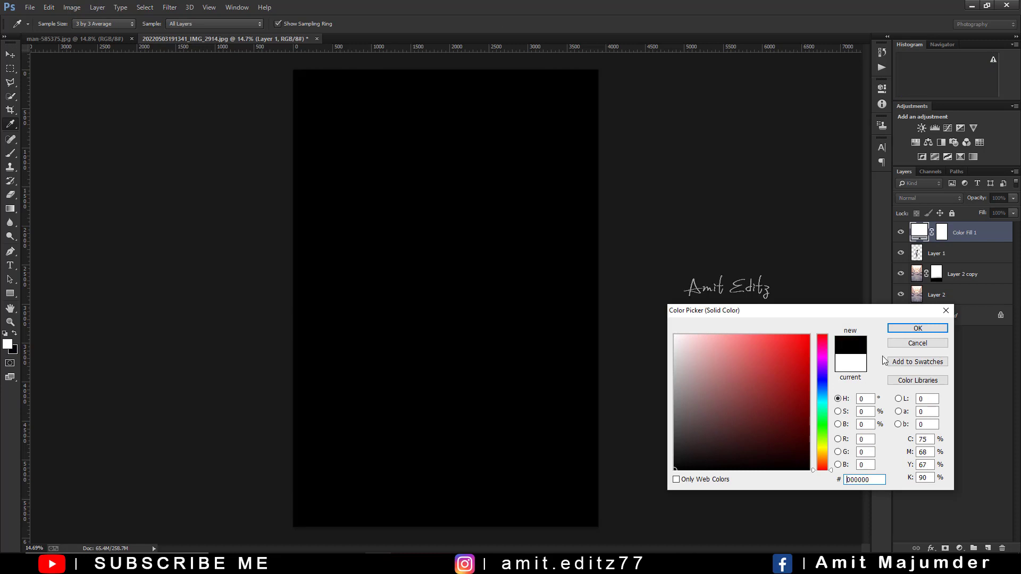
pyautogui.click(920, 327)
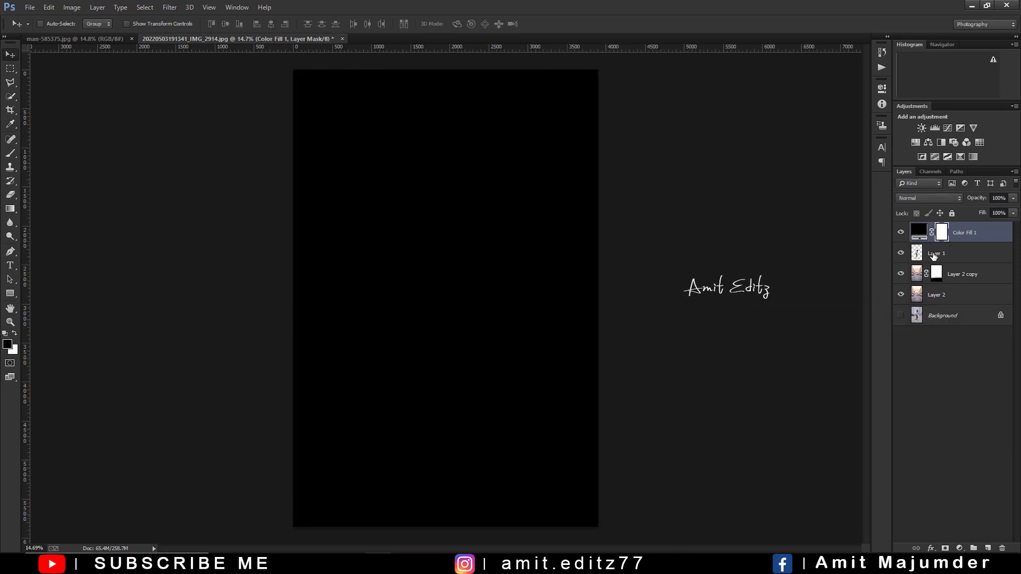
pyautogui.hotkey('ctrl', 'i')
pyautogui.moveTo(963, 240); pyautogui.dragTo(963, 264)
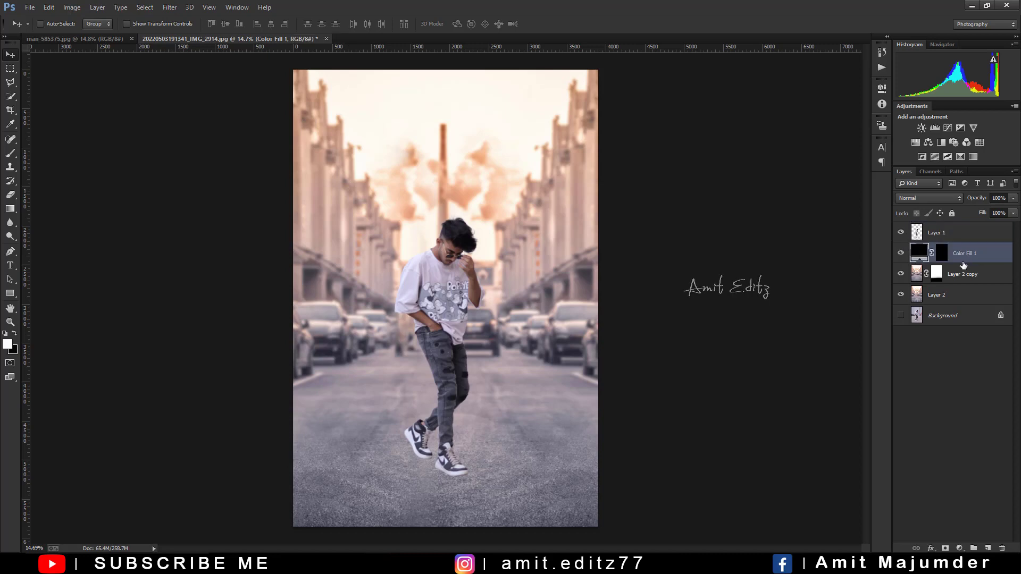
# Set up a small soft white brush on the Color Fill 1 mask
pyautogui.click(10, 153)
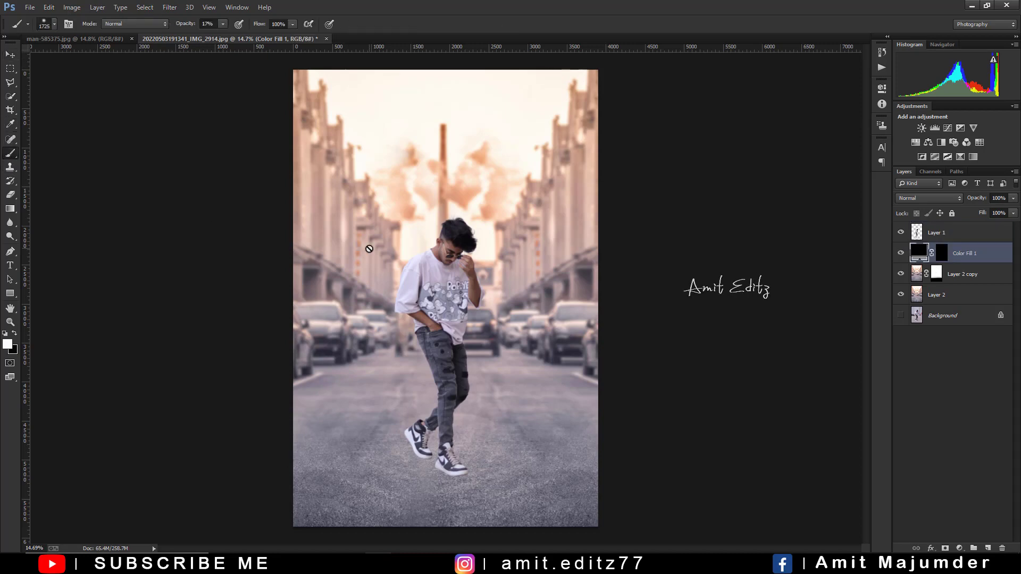
pyautogui.rightClick(372, 242)
pyautogui.click(942, 257)
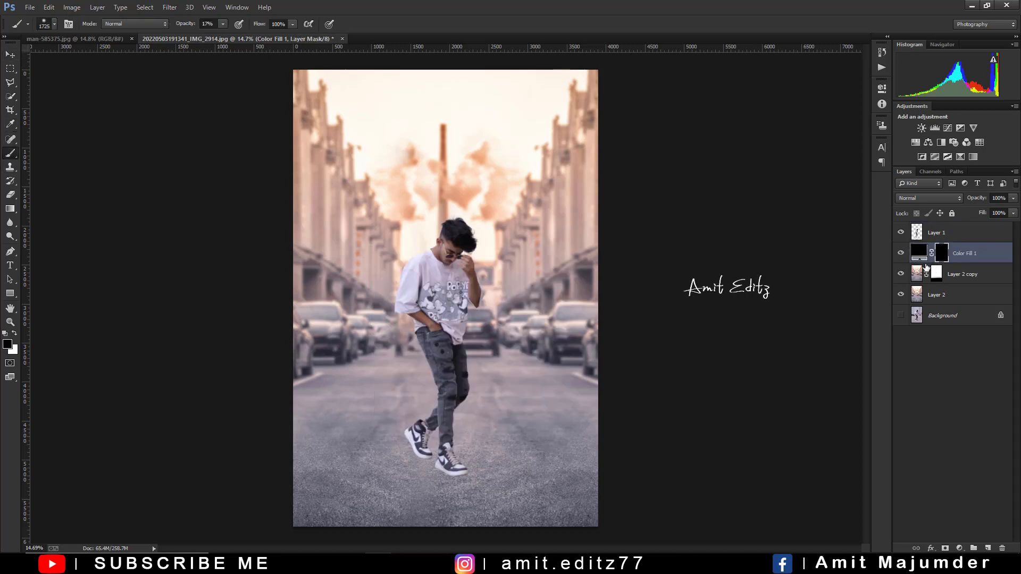
pyautogui.press('x')
pyautogui.rightClick(391, 318)
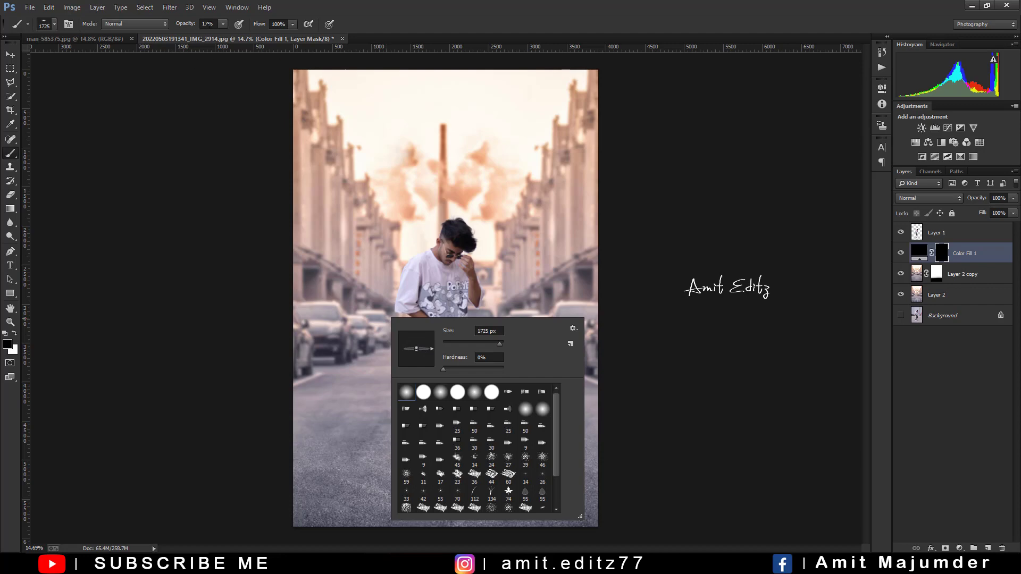
pyautogui.click(353, 210)
pyautogui.scroll(1, 385, 374)
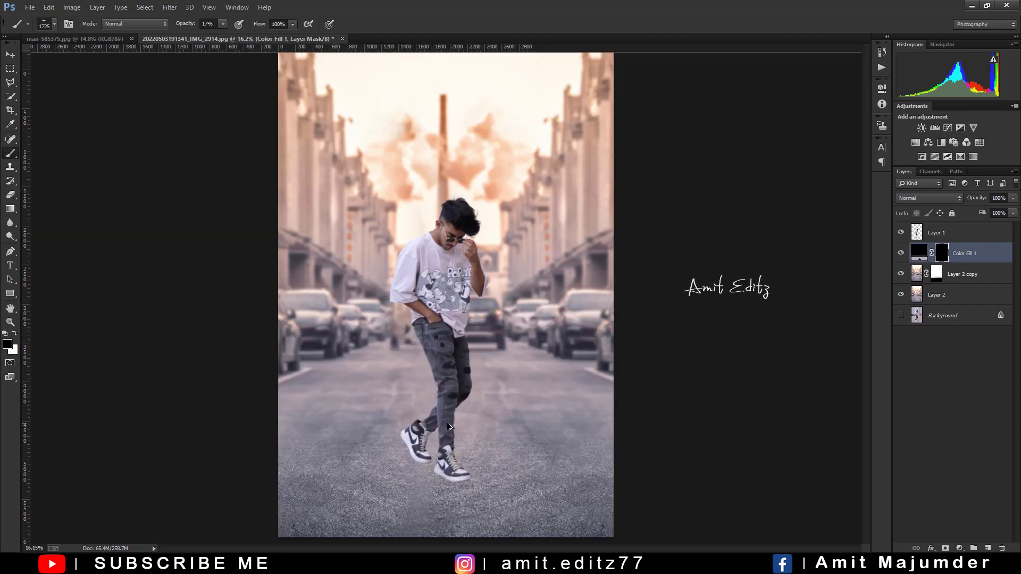
pyautogui.scroll(5, 439, 400)
pyautogui.scroll(5, 439, 400)
pyautogui.scroll(5, 439, 400)
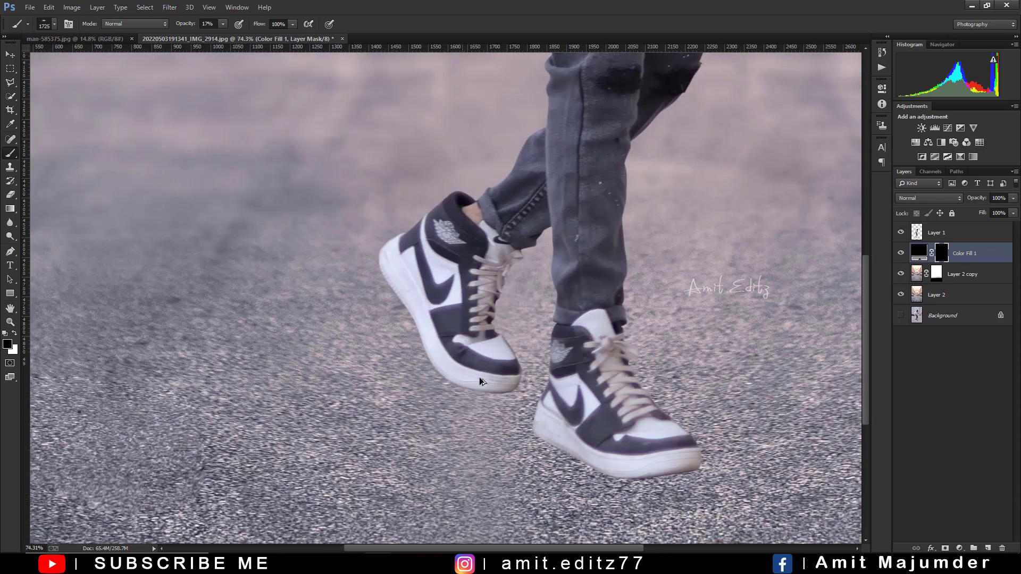
pyautogui.moveTo(386, 375); pyautogui.dragTo(488, 398)
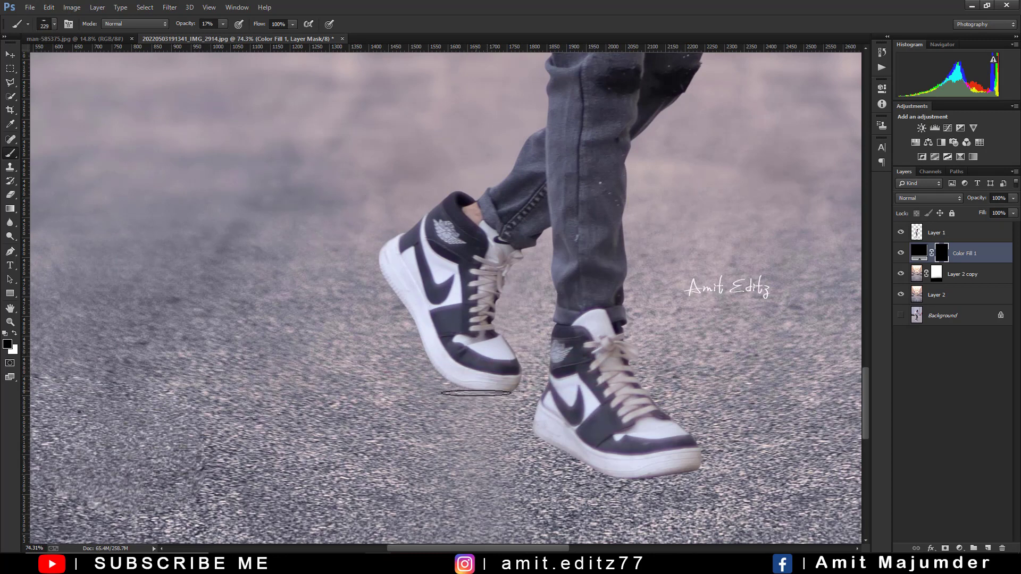
pyautogui.press('x')
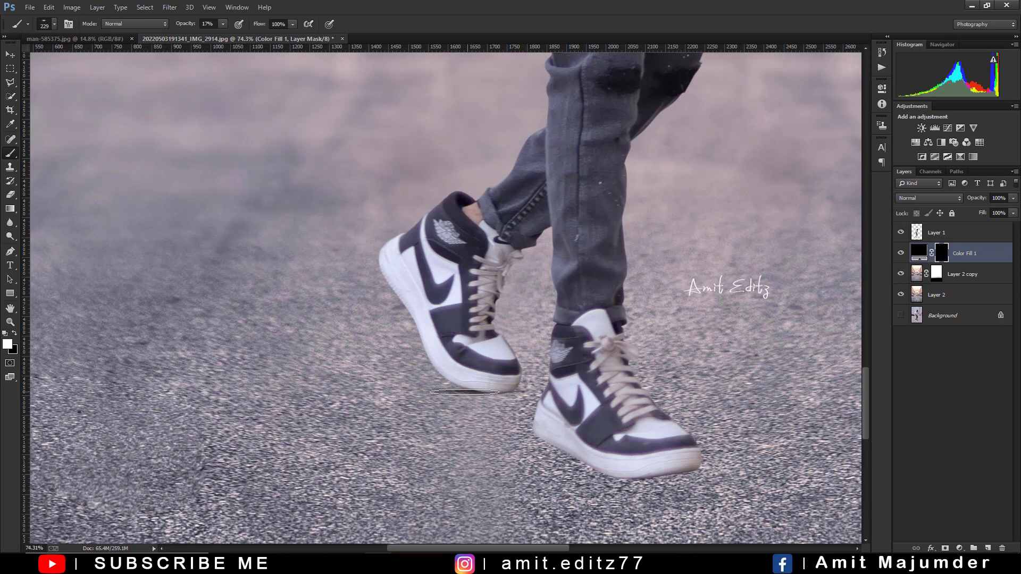
# Paint soft shadows under the left shoe and beside the front heel
pyautogui.moveTo(439, 390); pyautogui.dragTo(498, 399)
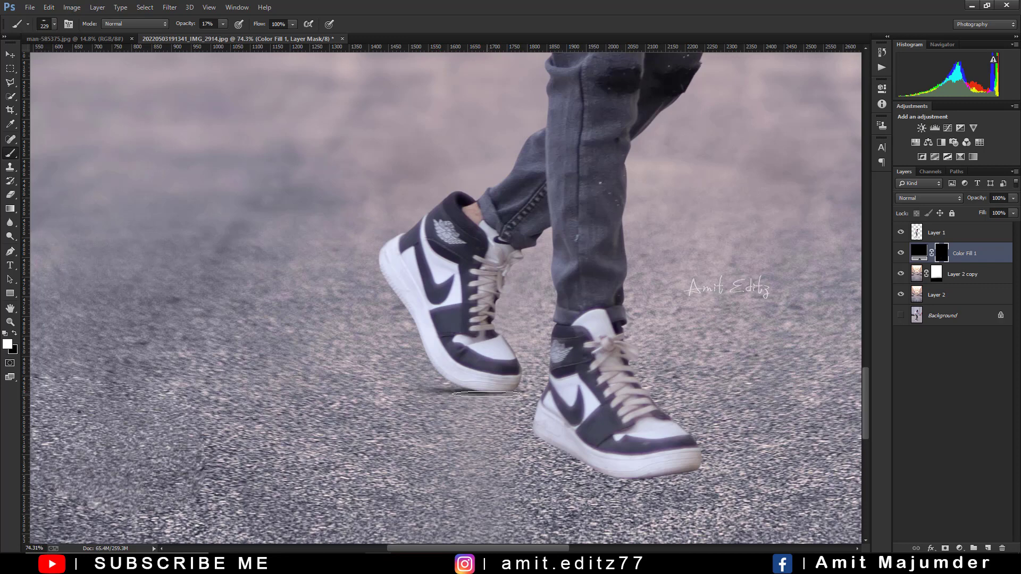
pyautogui.scroll(-4, 609, 425)
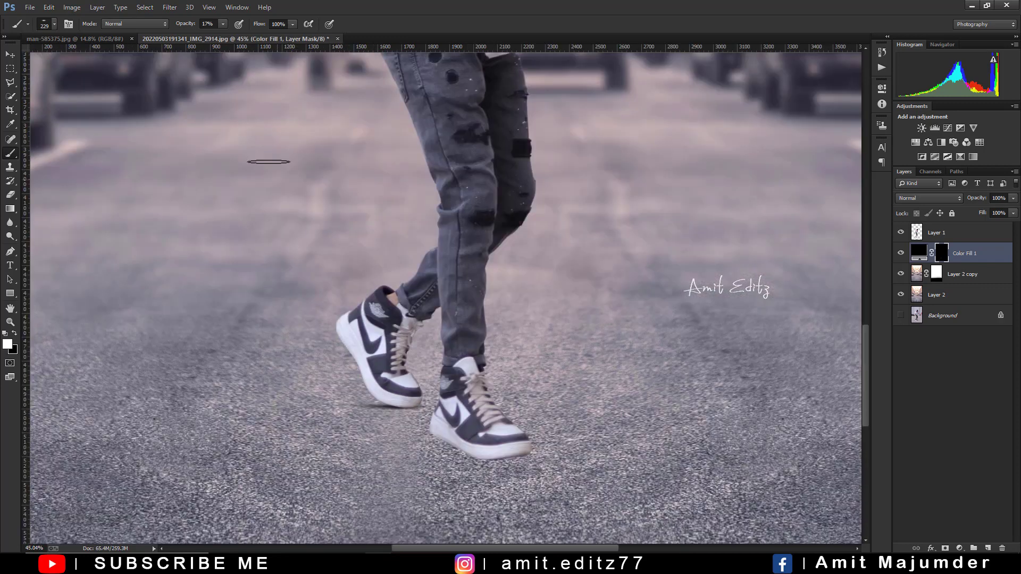
pyautogui.scroll(4, 460, 463)
pyautogui.scroll(3, 393, 457)
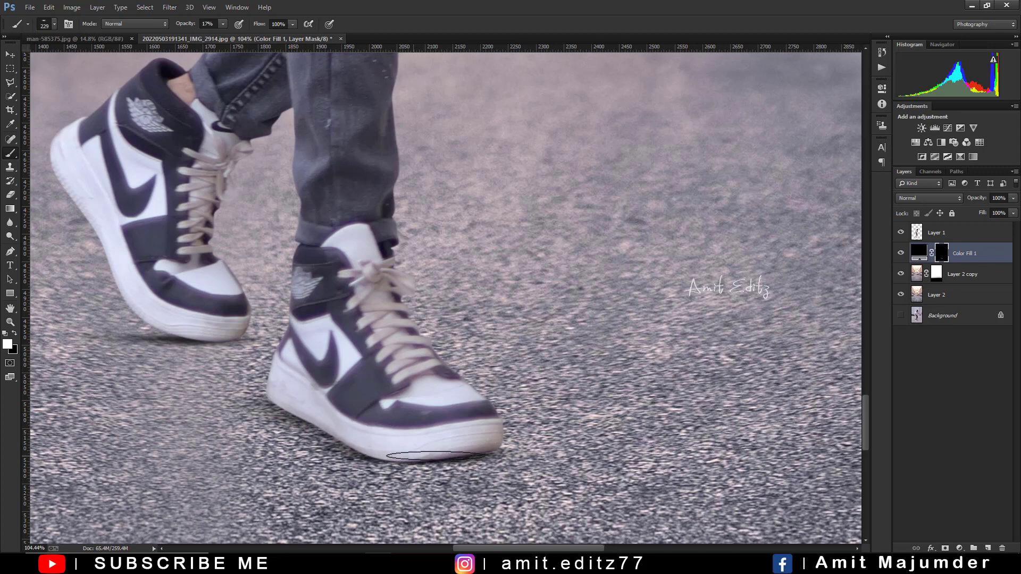
pyautogui.press(']')
pyautogui.press(']')
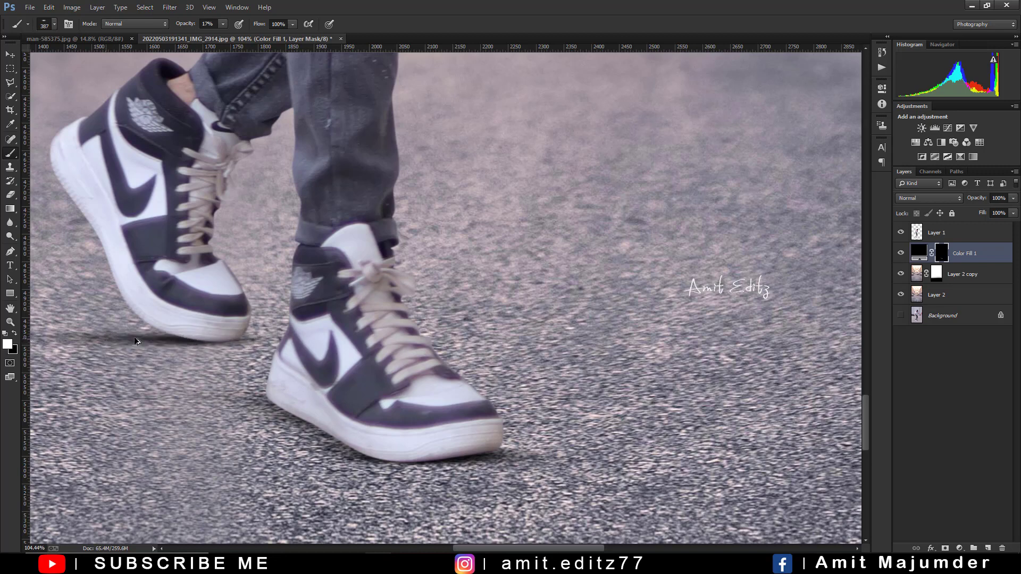
pyautogui.scroll(-5, 196, 341)
pyautogui.scroll(2, 196, 356)
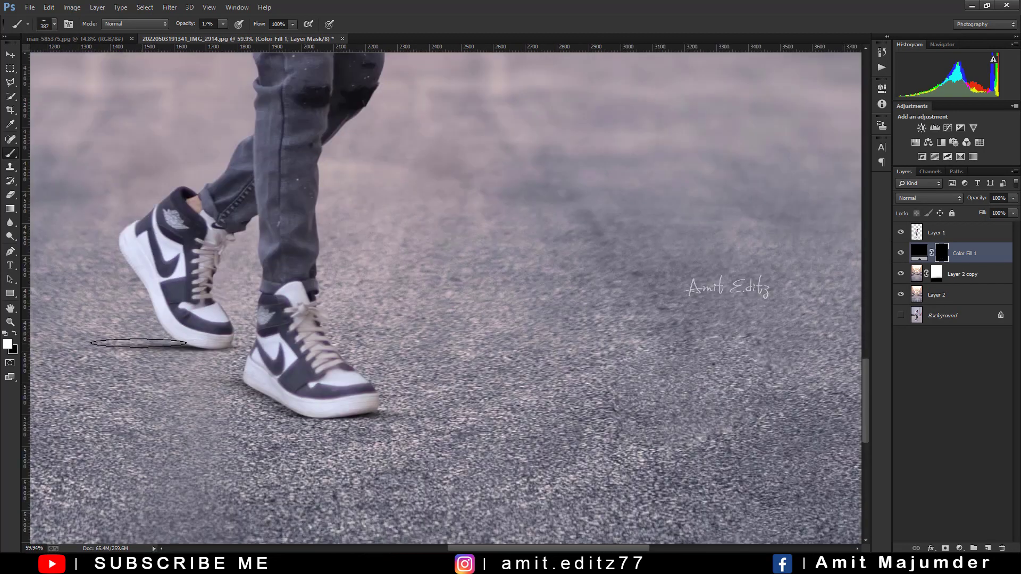
pyautogui.moveTo(250, 381); pyautogui.dragTo(229, 382)
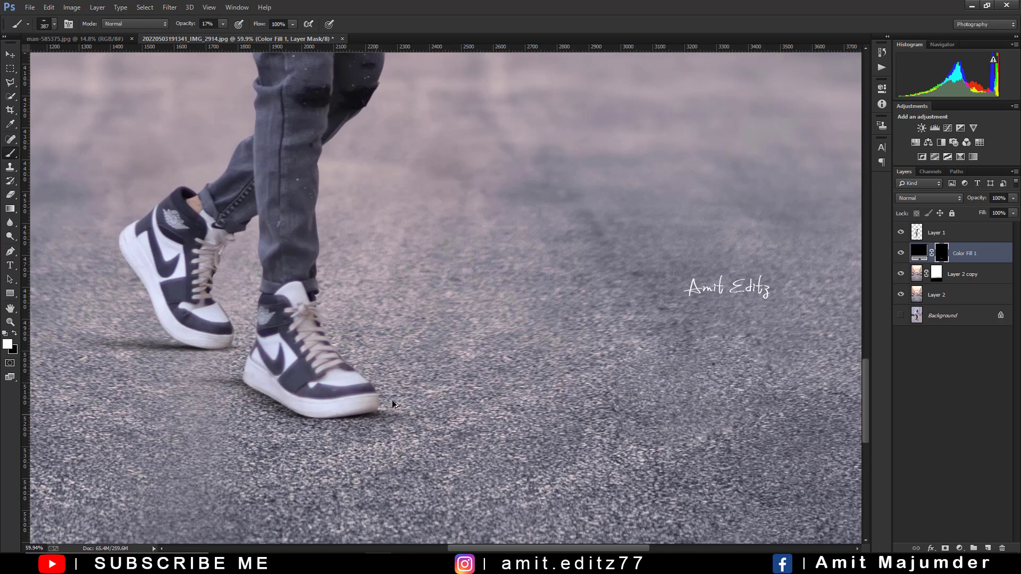
pyautogui.scroll(-4, 420, 394)
pyautogui.scroll(-1, 435, 391)
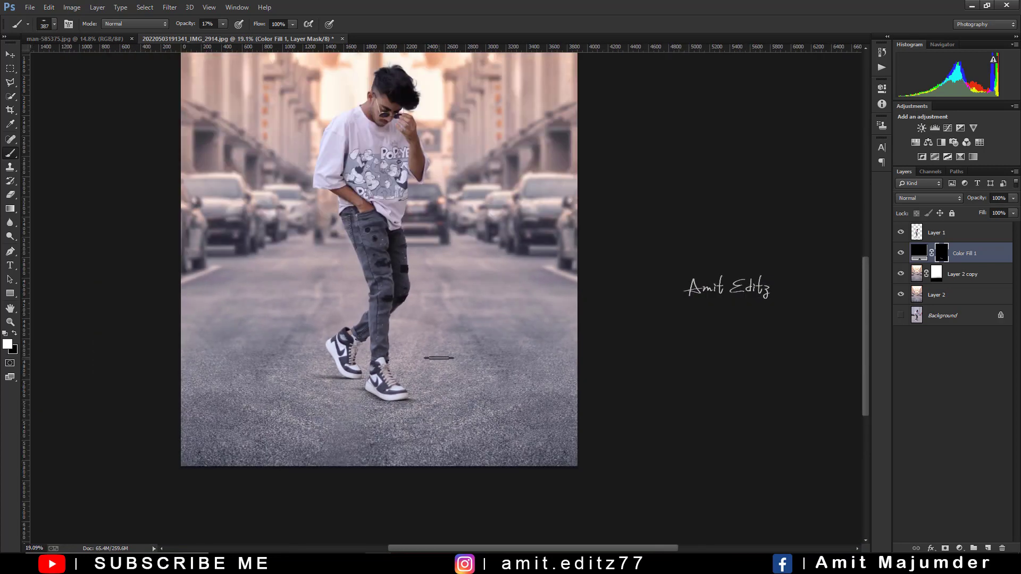
pyautogui.scroll(2, 380, 404)
pyautogui.scroll(2, 377, 396)
# Switch the painting colour to black and shrink the brush to a tiny diameter
pyautogui.scroll(1, 376, 394)
pyautogui.press('x')
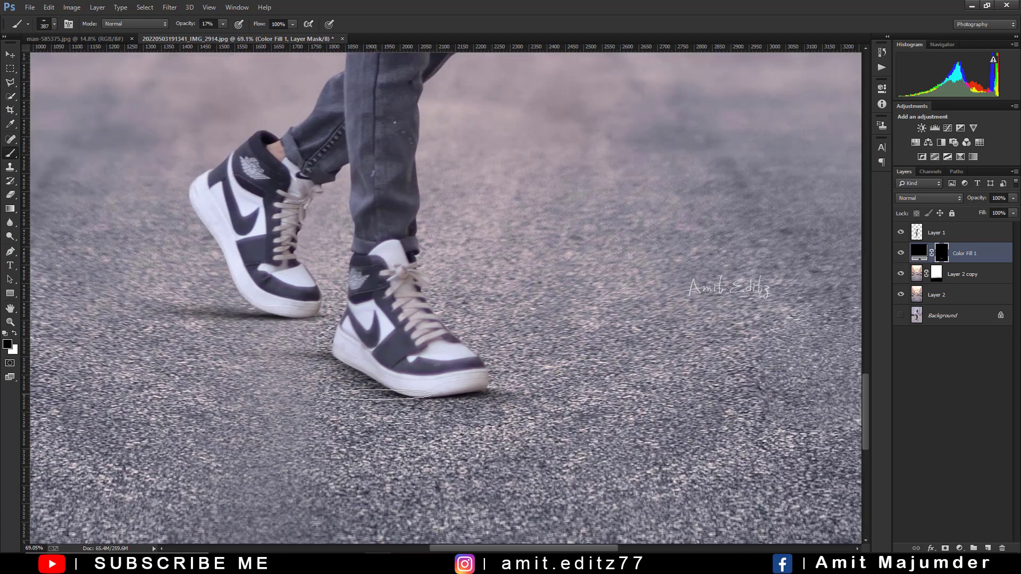
pyautogui.rightClick(376, 395)
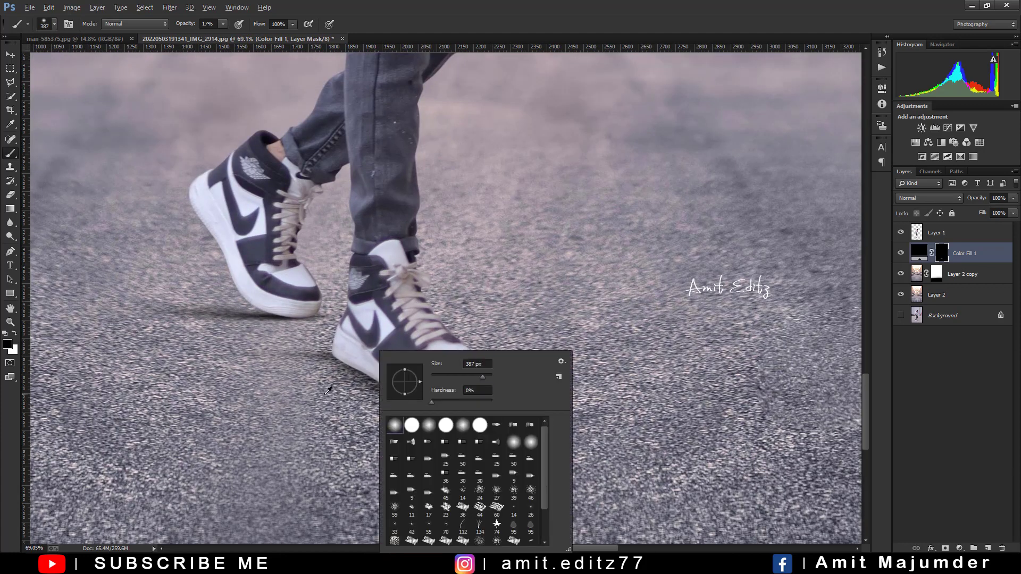
pyautogui.moveTo(325, 392)
pyautogui.mouseDown()
pyautogui.moveTo(268, 390)
pyautogui.moveTo(356, 388)
pyautogui.mouseUp()
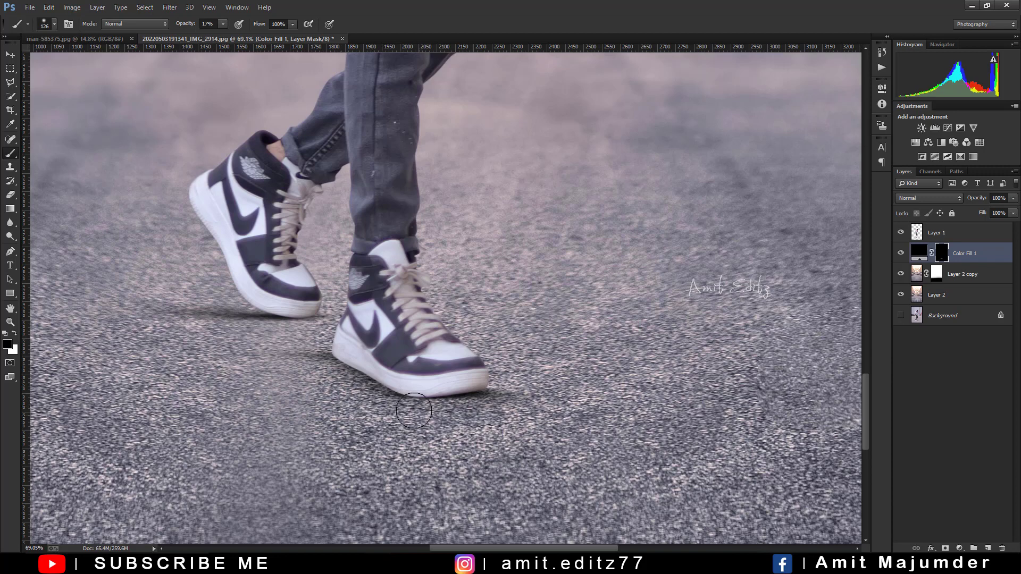
pyautogui.scroll(2, 413, 411)
pyautogui.scroll(2, 399, 410)
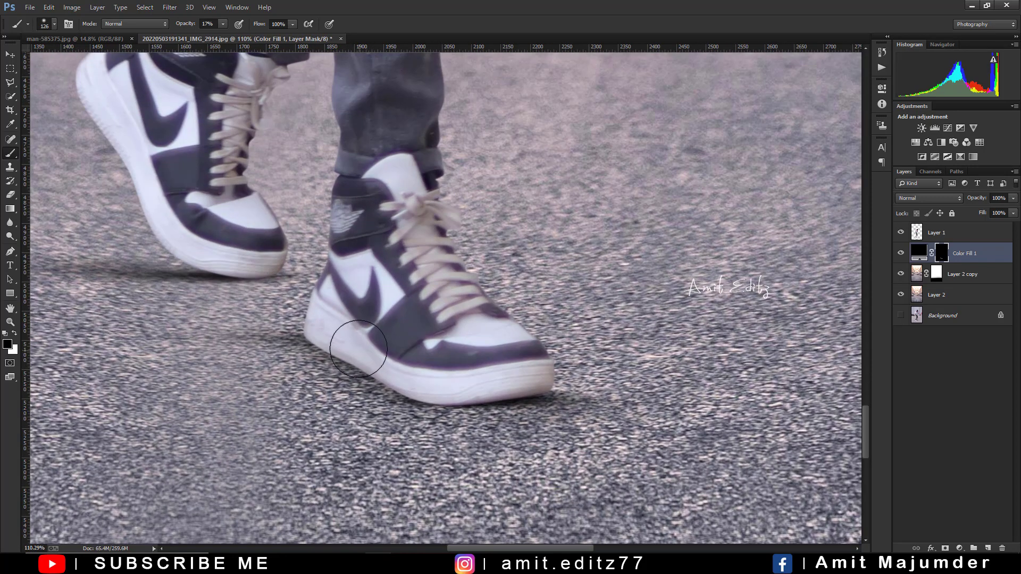
pyautogui.moveTo(338, 348)
pyautogui.mouseDown()
pyautogui.moveTo(323, 348)
pyautogui.moveTo(336, 357)
pyautogui.mouseUp()
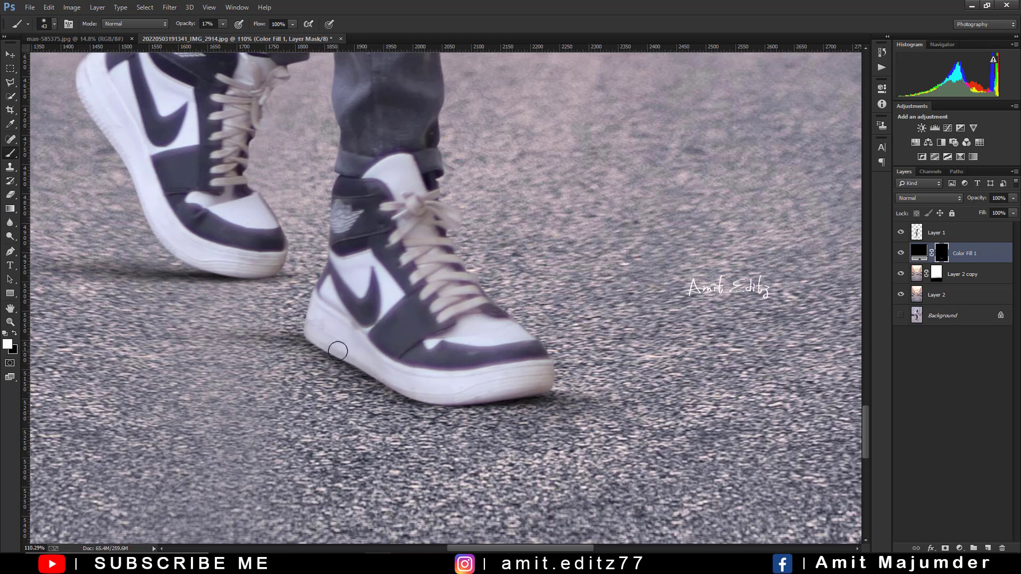
# With a very large brush, paint more shadow under the front shoe
pyautogui.scroll(-5, 477, 397)
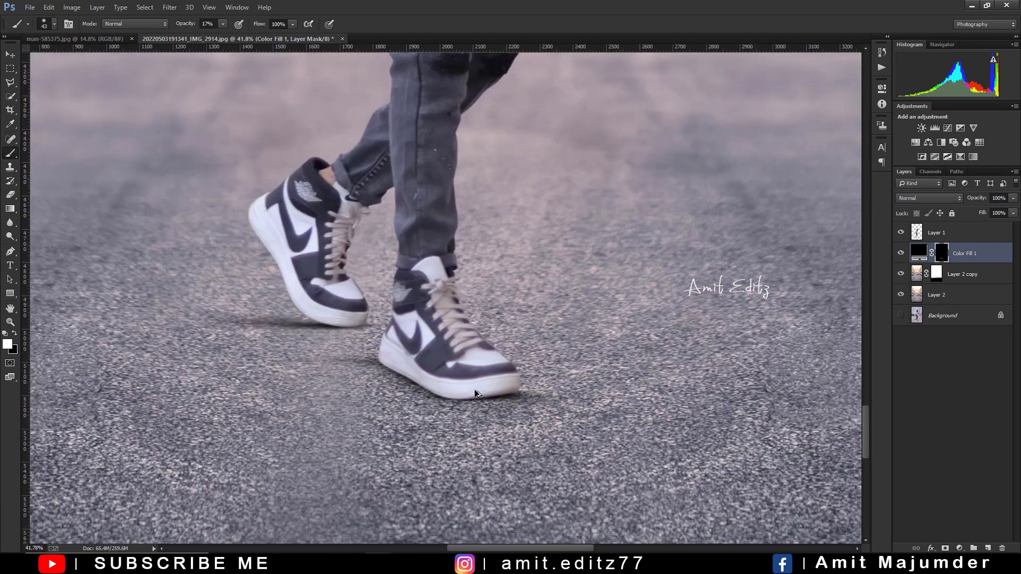
pyautogui.scroll(2, 465, 395)
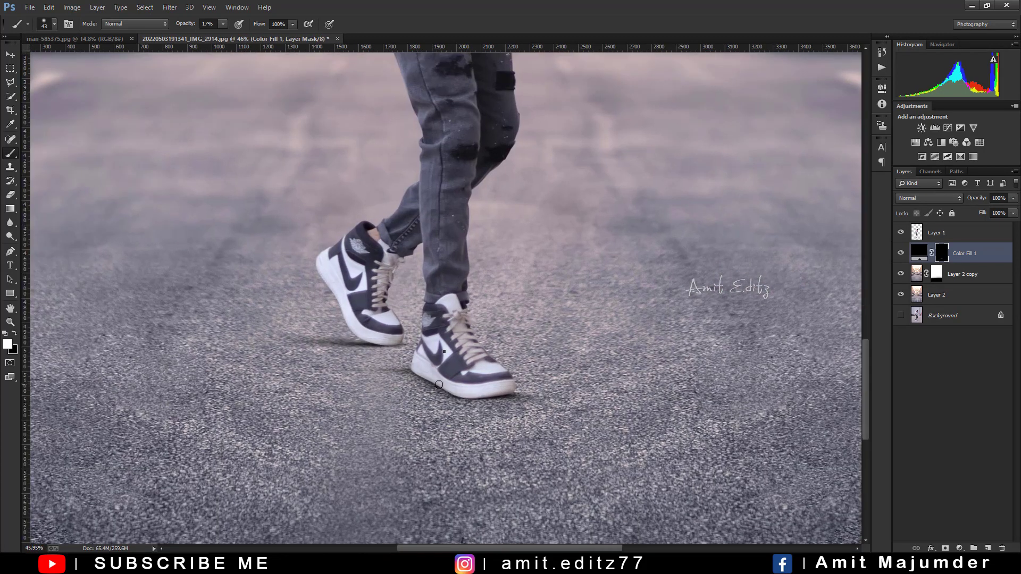
pyautogui.rightClick(439, 384)
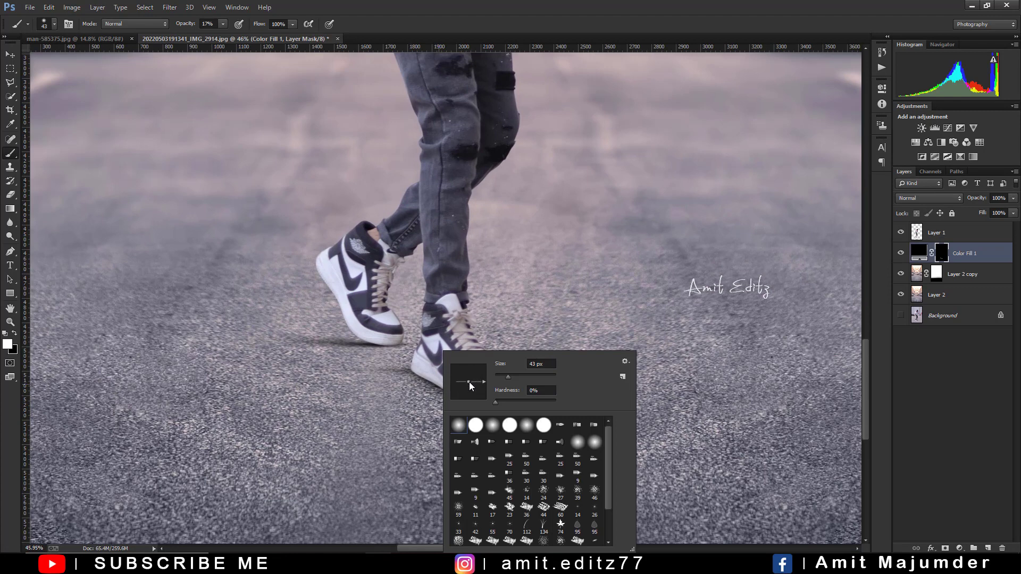
pyautogui.press('Return')
pyautogui.moveTo(408, 375); pyautogui.dragTo(452, 396)
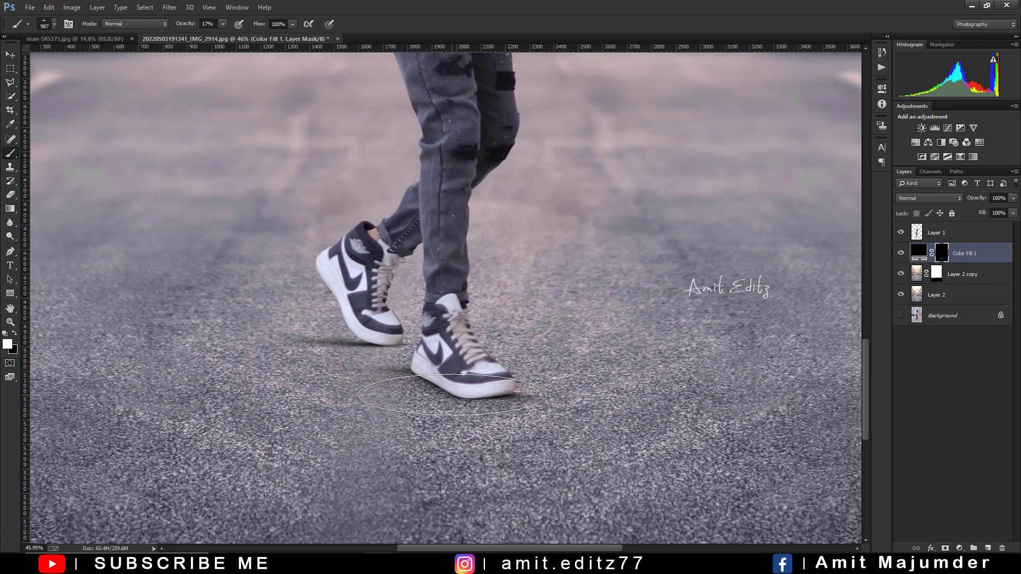
pyautogui.scroll(-1, 383, 375)
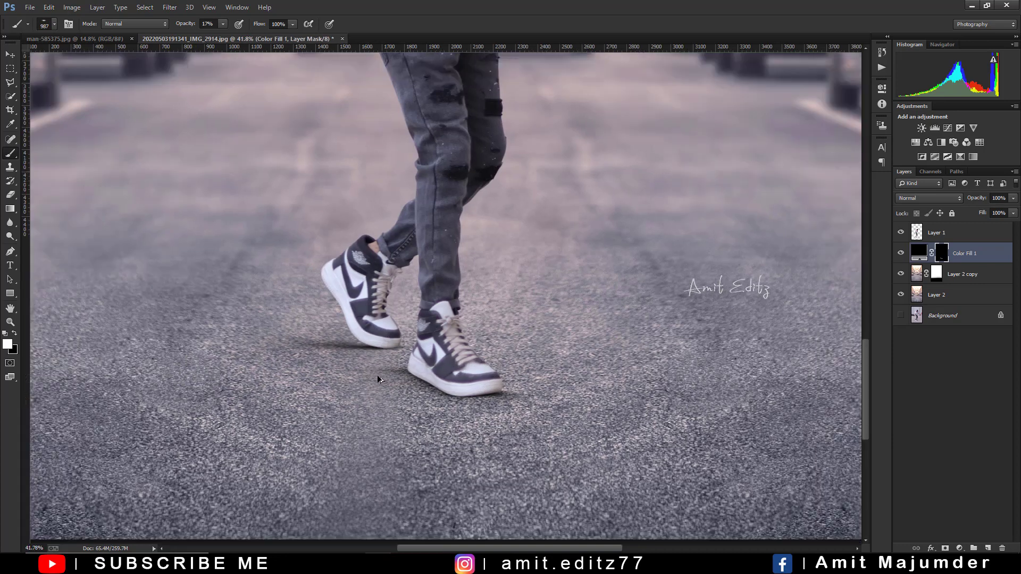
pyautogui.scroll(-1, 394, 377)
pyautogui.moveTo(395, 376); pyautogui.dragTo(441, 394)
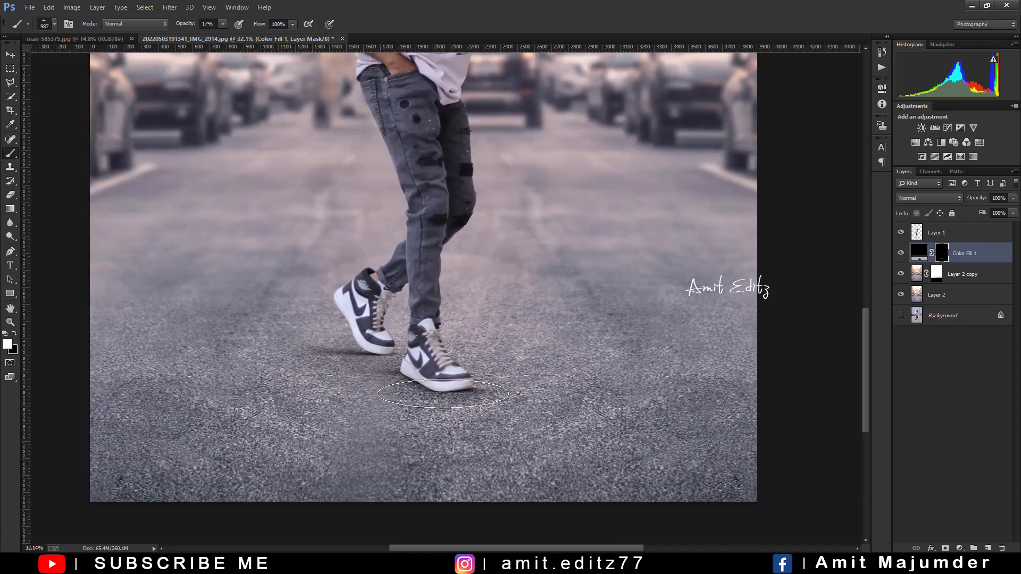
# With a smaller brush, darken the road shadow under both shoes, then select Layer 1
pyautogui.scroll(-1, 370, 410)
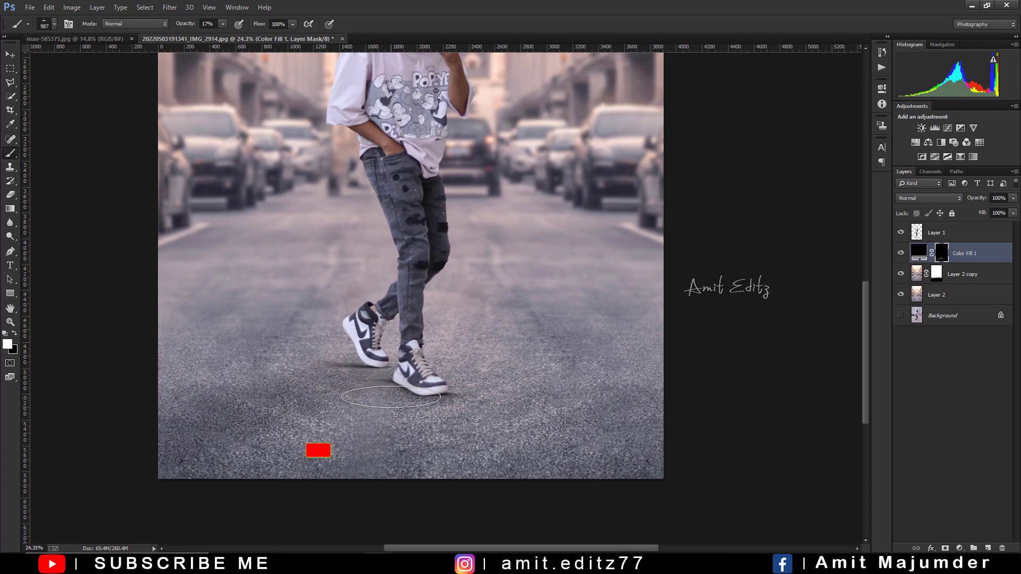
pyautogui.scroll(-1, 159, 458)
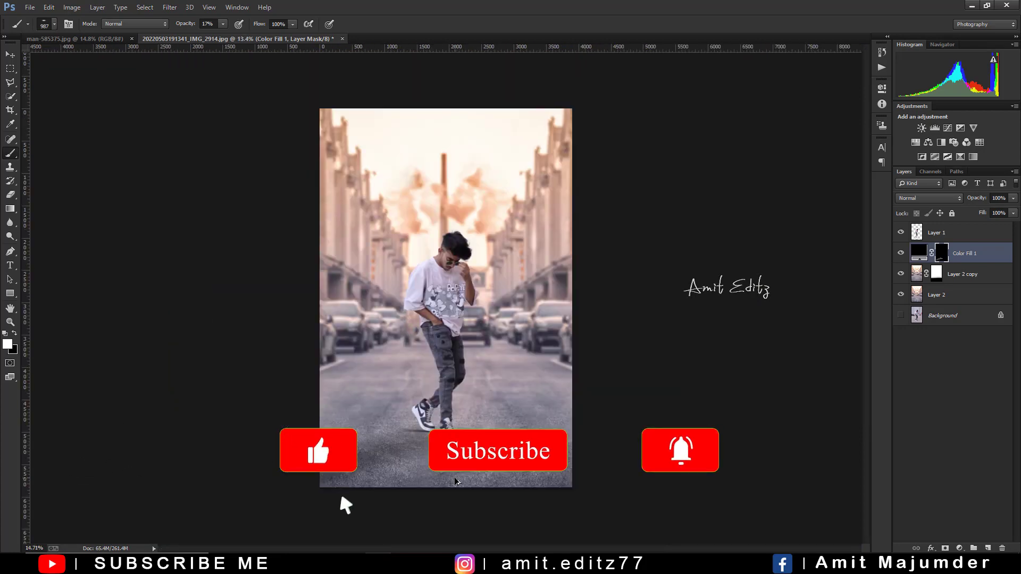
pyautogui.scroll(-1, 434, 468)
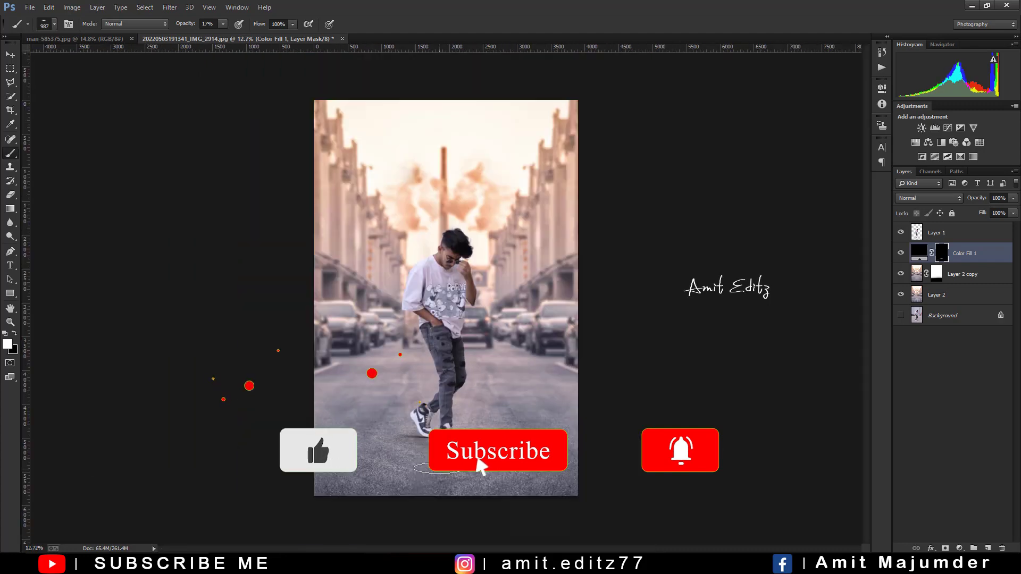
pyautogui.scroll(1, 435, 468)
pyautogui.scroll(1, 429, 447)
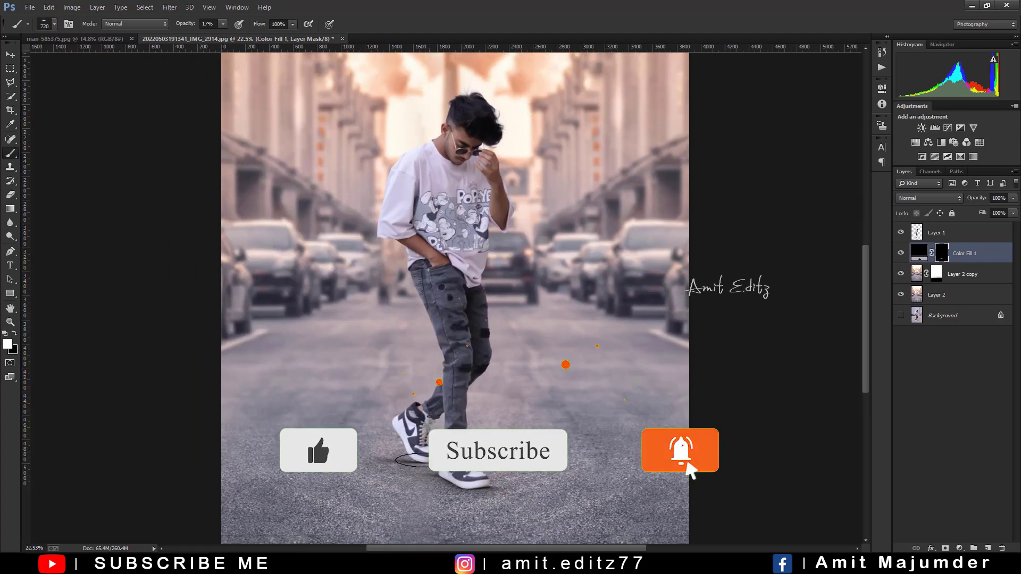
pyautogui.scroll(1, 423, 422)
pyautogui.scroll(1, 423, 422)
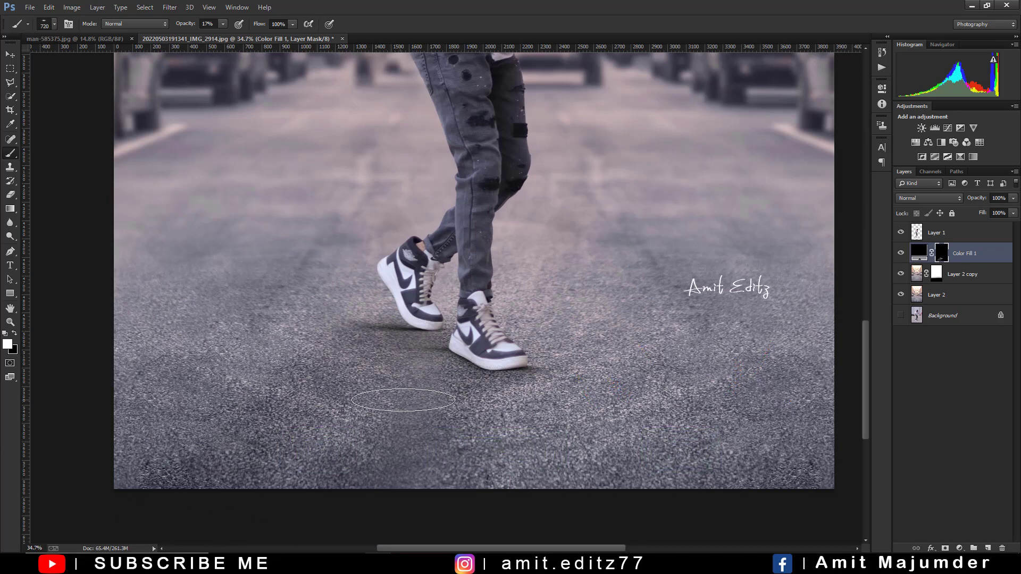
pyautogui.press('[')
pyautogui.press('[')
pyautogui.press('[')
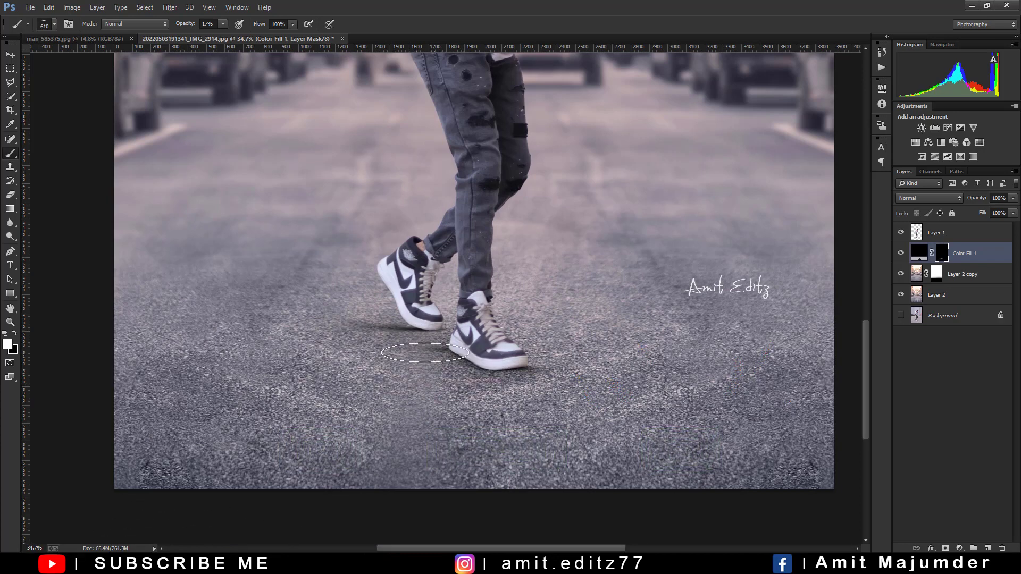
pyautogui.moveTo(400, 364)
pyautogui.mouseDown()
pyautogui.moveTo(473, 378)
pyautogui.moveTo(448, 403)
pyautogui.mouseUp()
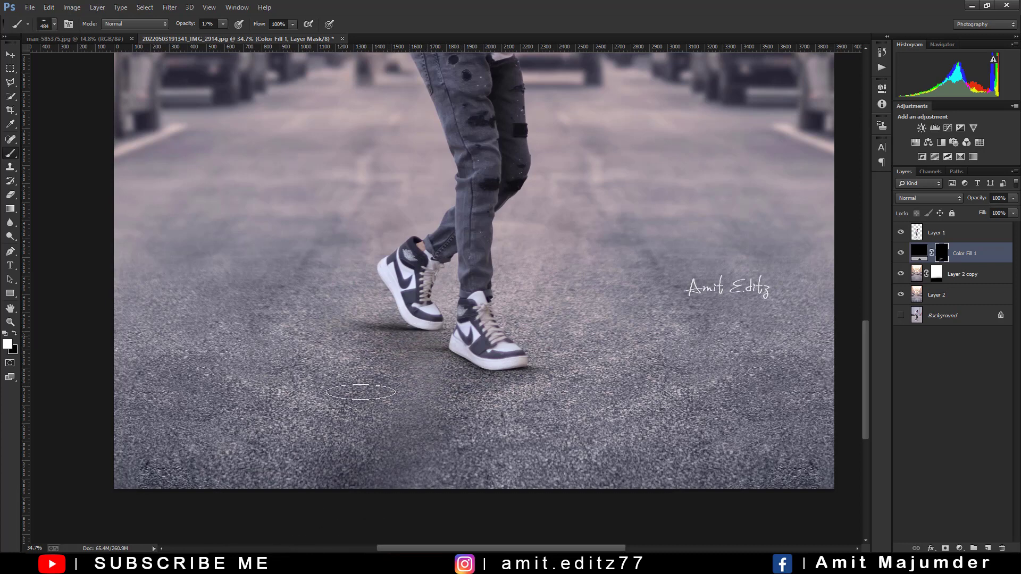
pyautogui.scroll(-1, 441, 408)
pyautogui.scroll(-3, 441, 407)
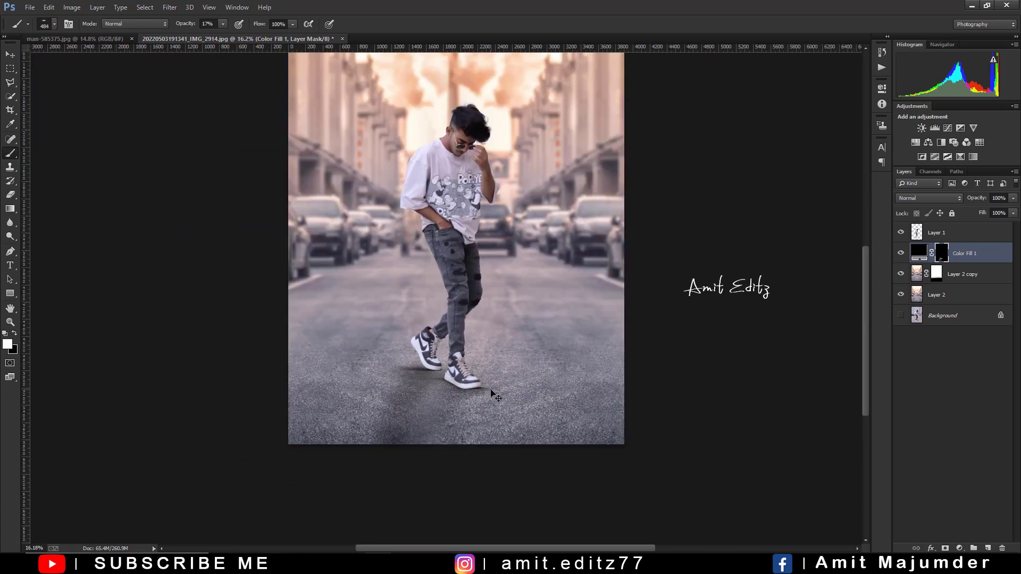
pyautogui.scroll(2, 463, 402)
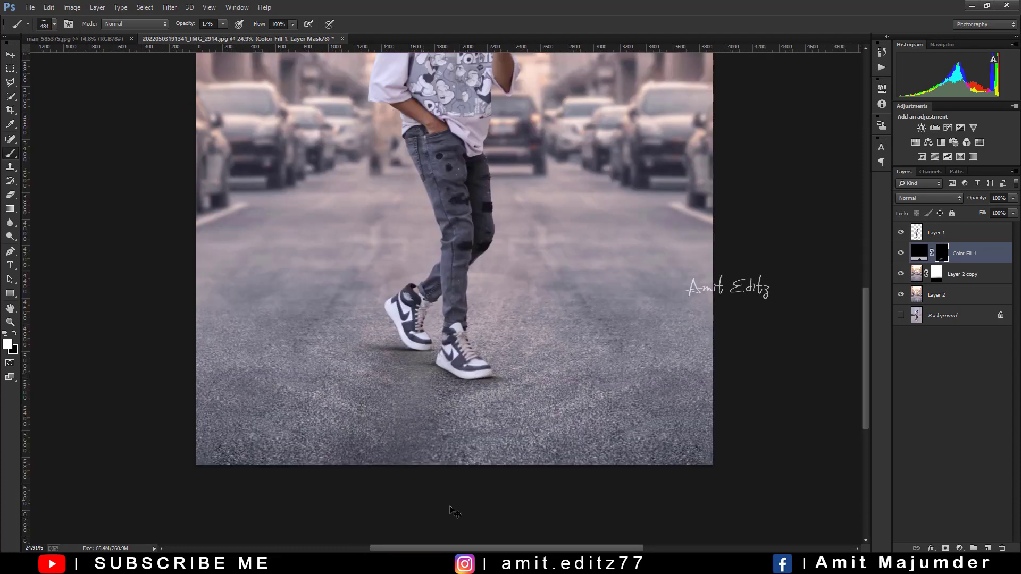
pyautogui.scroll(-5, 483, 459)
pyautogui.scroll(2, 433, 254)
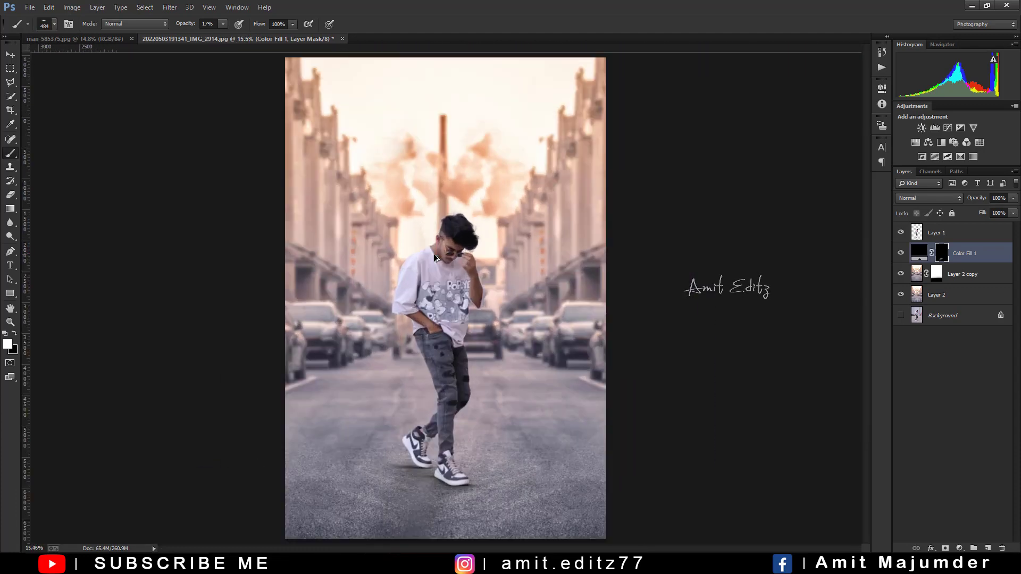
pyautogui.scroll(-1, 428, 254)
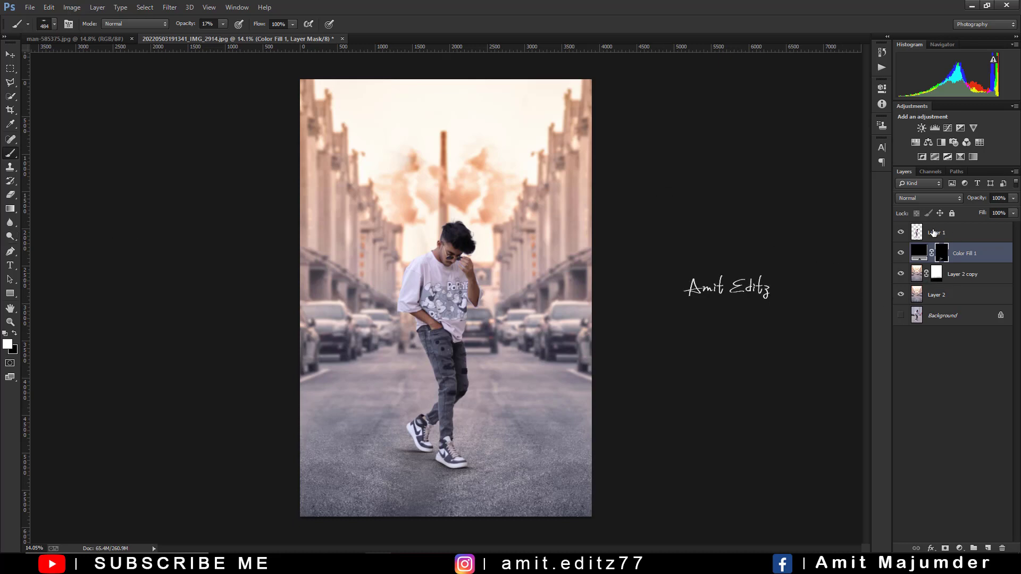
pyautogui.click(933, 233)
# Open the Camera Raw Filter on Layer 1, raising contrast and lowering highlights
pyautogui.click(170, 7)
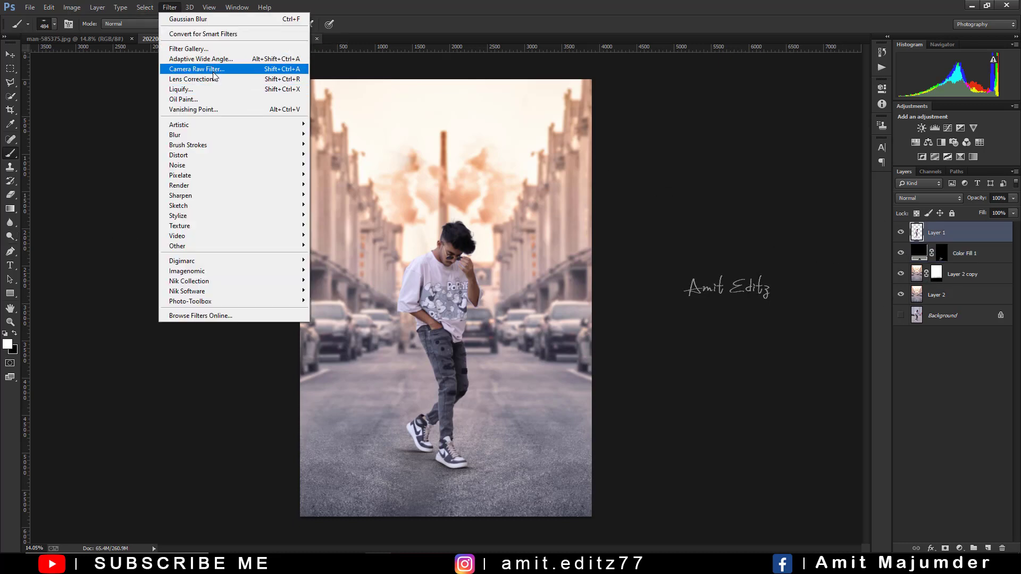
pyautogui.click(213, 71)
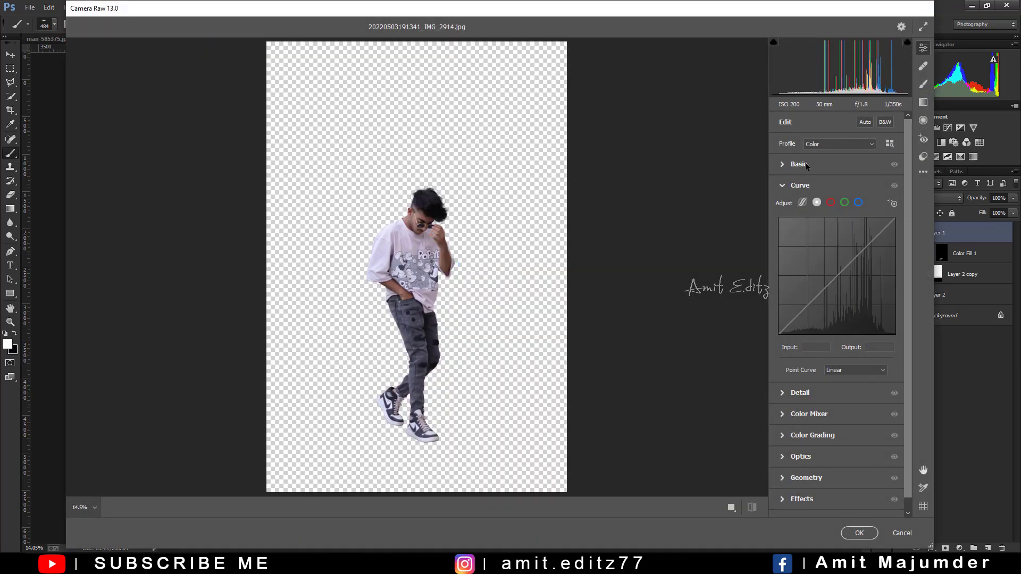
pyautogui.click(799, 164)
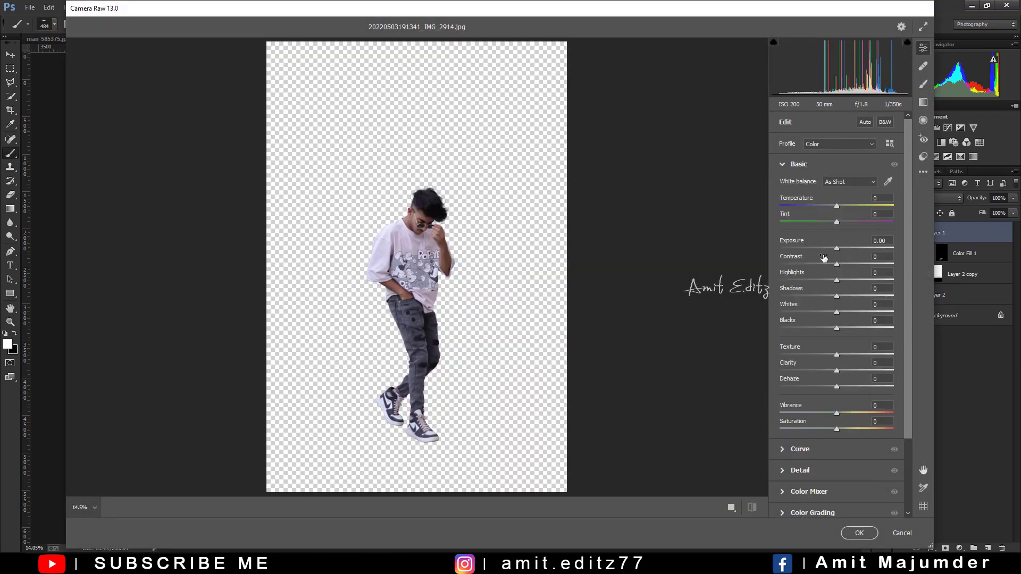
pyautogui.moveTo(836, 264)
pyautogui.mouseDown()
pyautogui.moveTo(821, 281)
pyautogui.moveTo(845, 296)
pyautogui.moveTo(850, 328)
pyautogui.mouseUp()
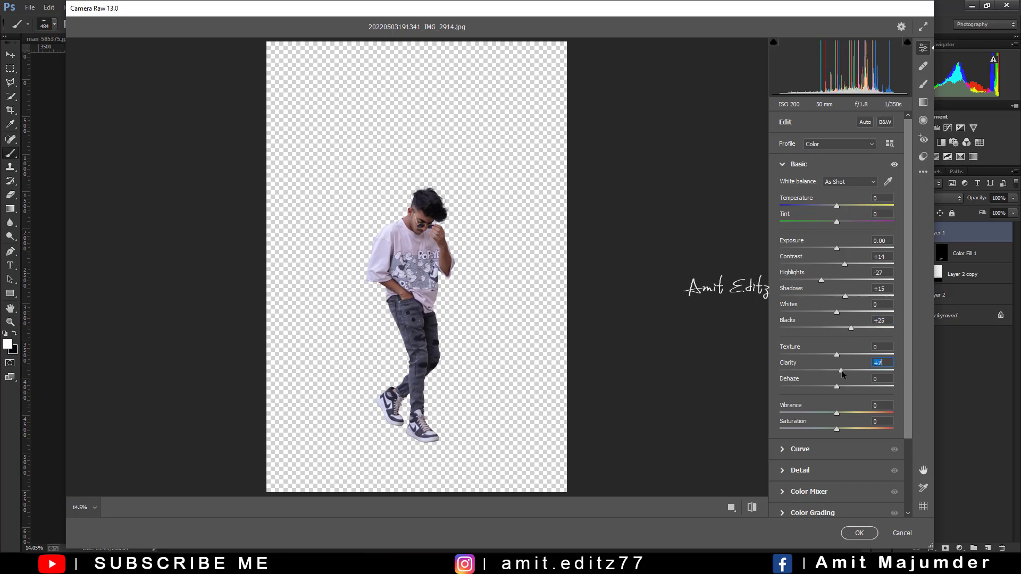
# Raise the Oranges in HSL Luminance and apply the Camera Raw edit
pyautogui.click(809, 492)
pyautogui.click(827, 261)
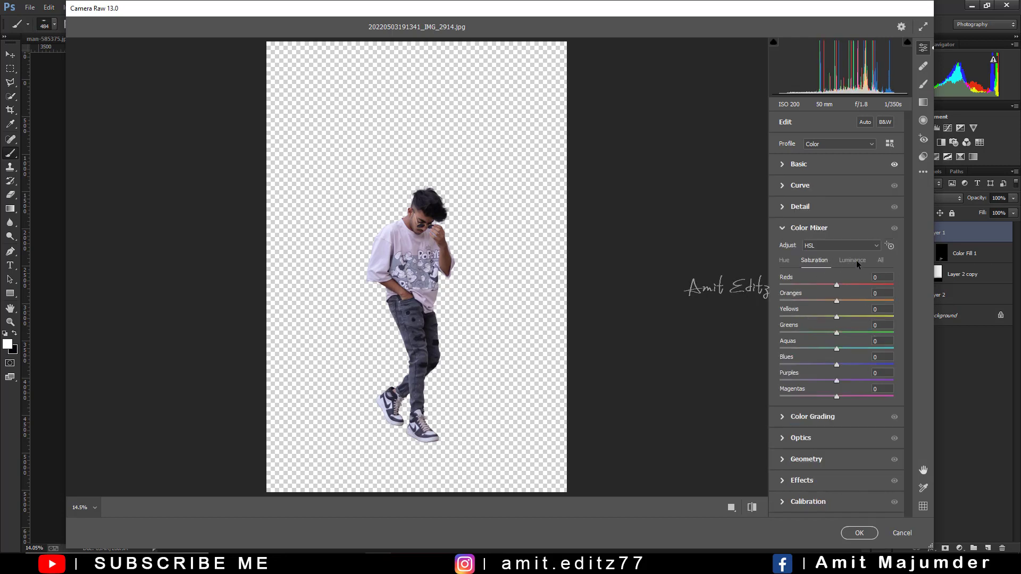
pyautogui.click(853, 260)
pyautogui.moveTo(837, 301); pyautogui.dragTo(893, 300)
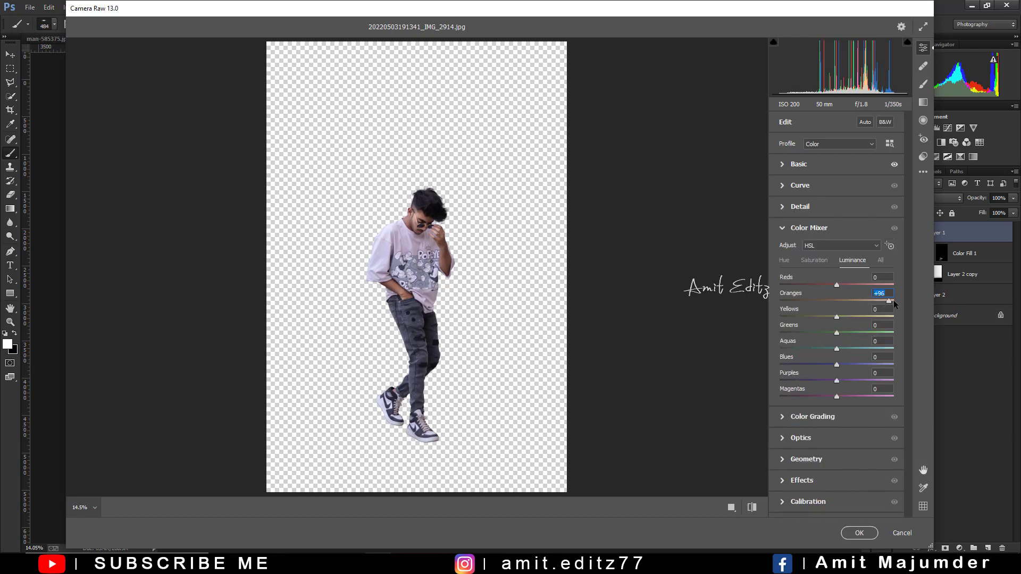
pyautogui.click(816, 261)
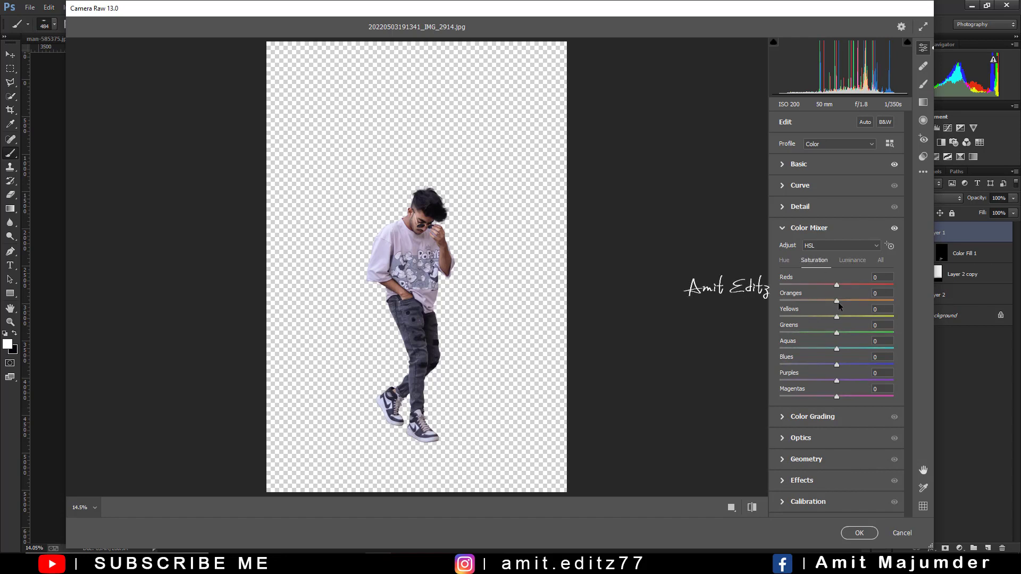
pyautogui.click(858, 532)
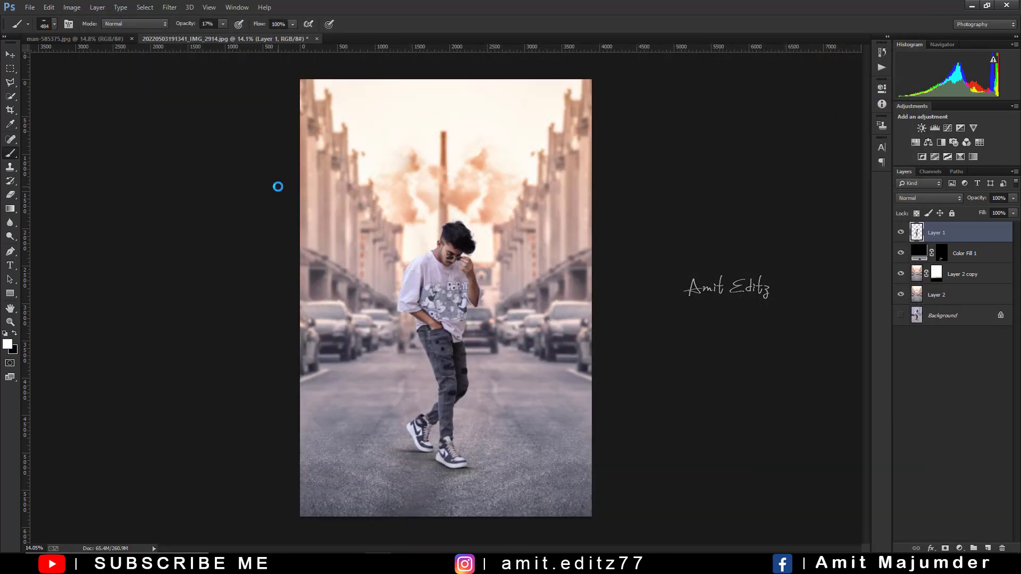
# Try Exposure and Brightness/Contrast adjustment layers, then delete each one
pyautogui.scroll(2, 474, 338)
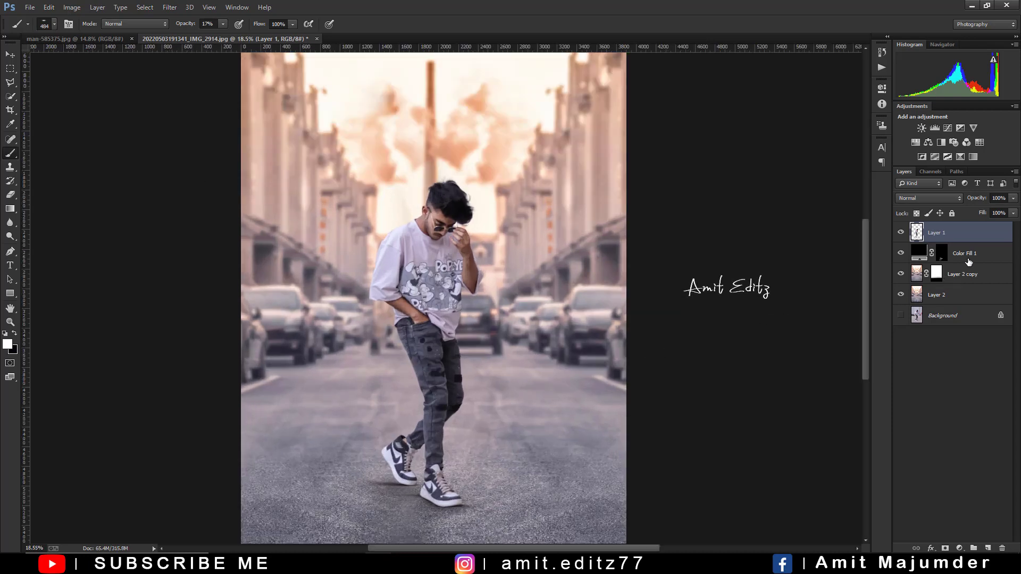
pyautogui.click(961, 128)
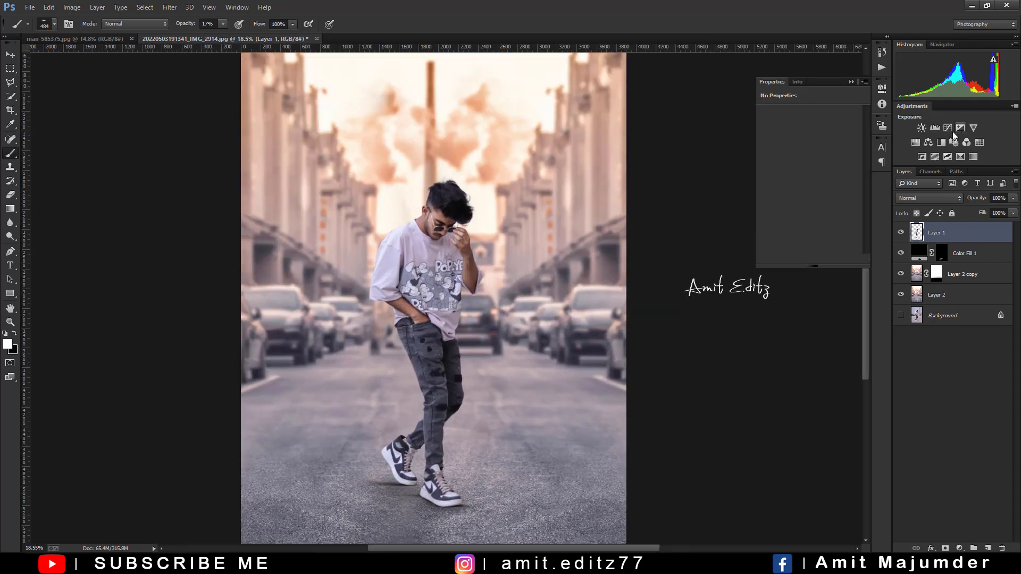
pyautogui.click(851, 82)
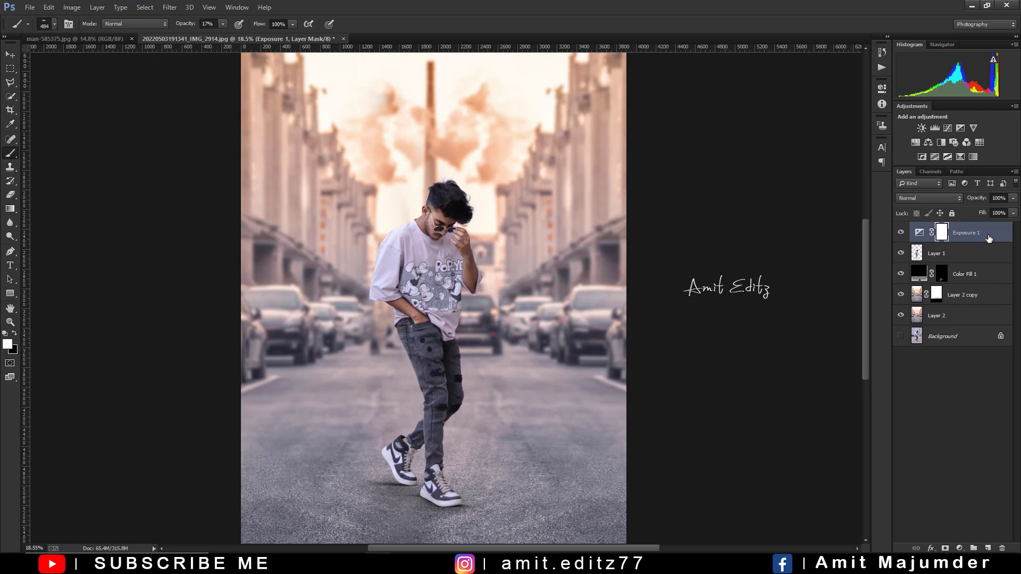
pyautogui.moveTo(989, 239); pyautogui.dragTo(1002, 548)
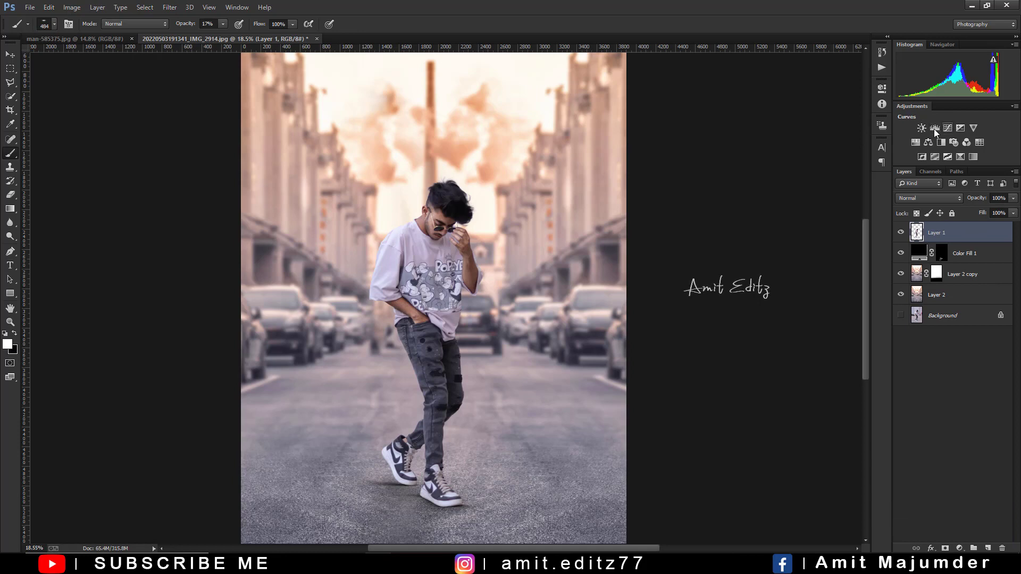
pyautogui.click(922, 128)
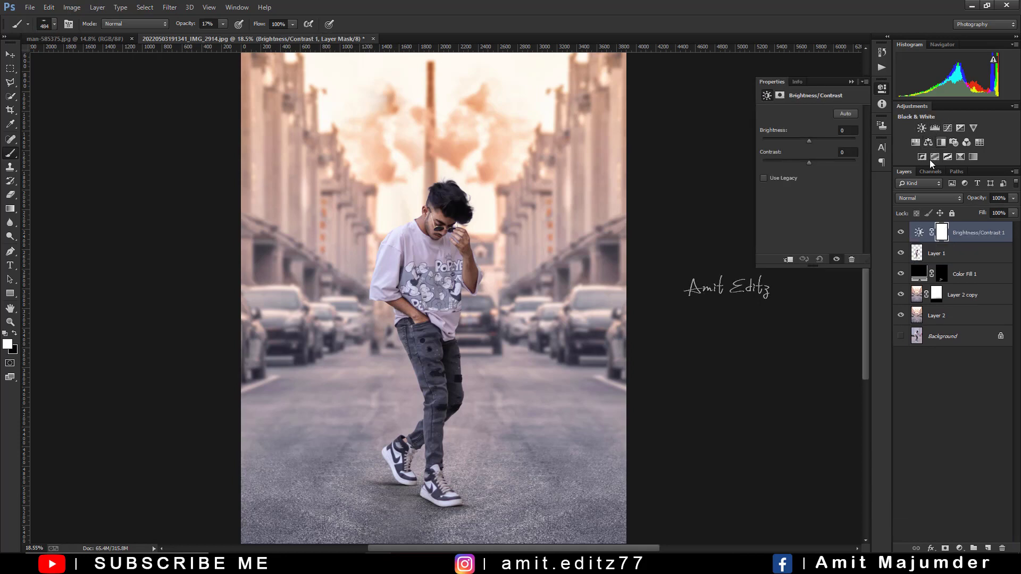
pyautogui.click(852, 82)
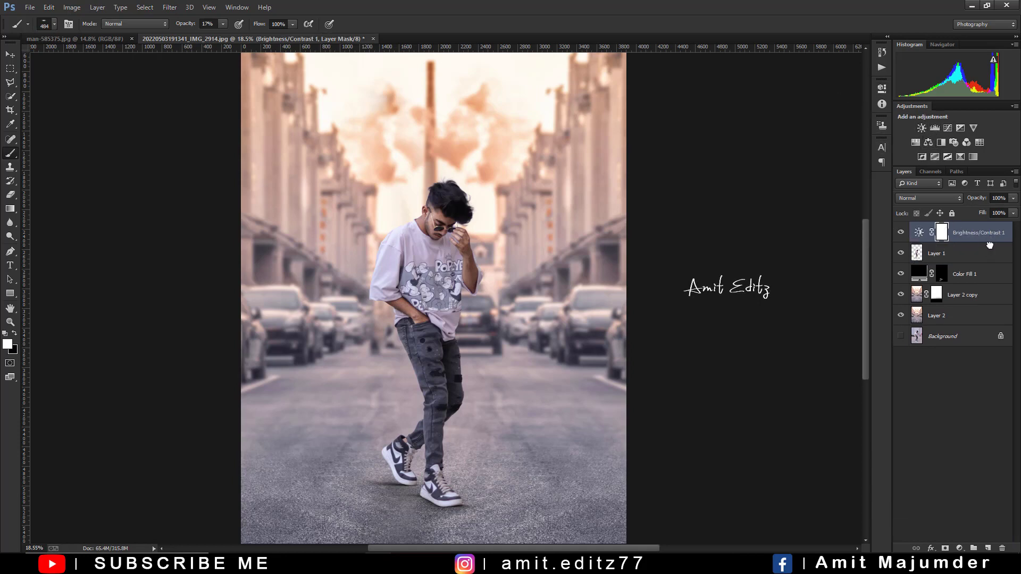
pyautogui.moveTo(990, 245); pyautogui.dragTo(1002, 548)
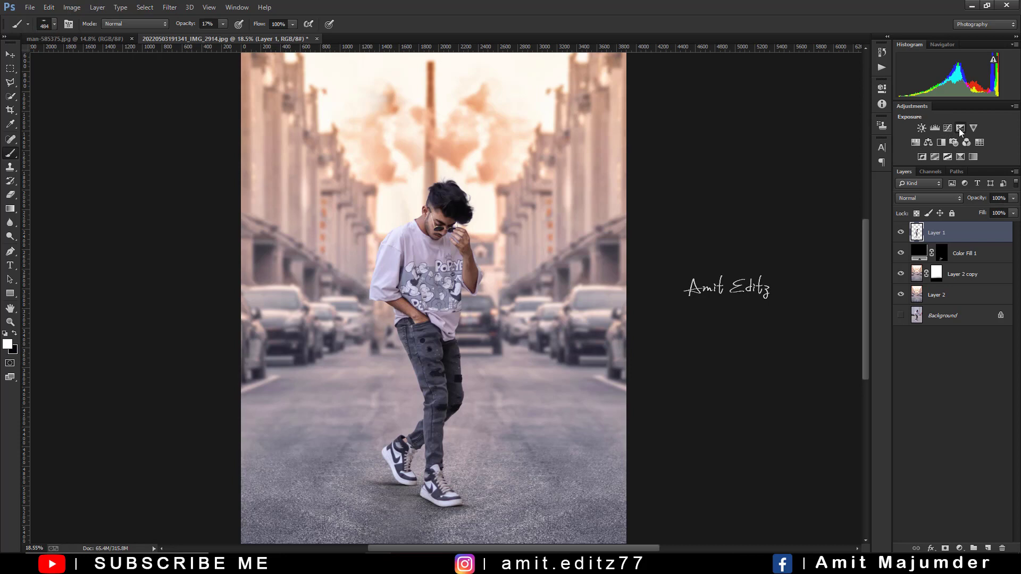
pyautogui.click(961, 132)
pyautogui.click(855, 87)
pyautogui.moveTo(966, 232)
pyautogui.mouseDown()
pyautogui.moveTo(1010, 388)
pyautogui.moveTo(1002, 547)
pyautogui.mouseUp()
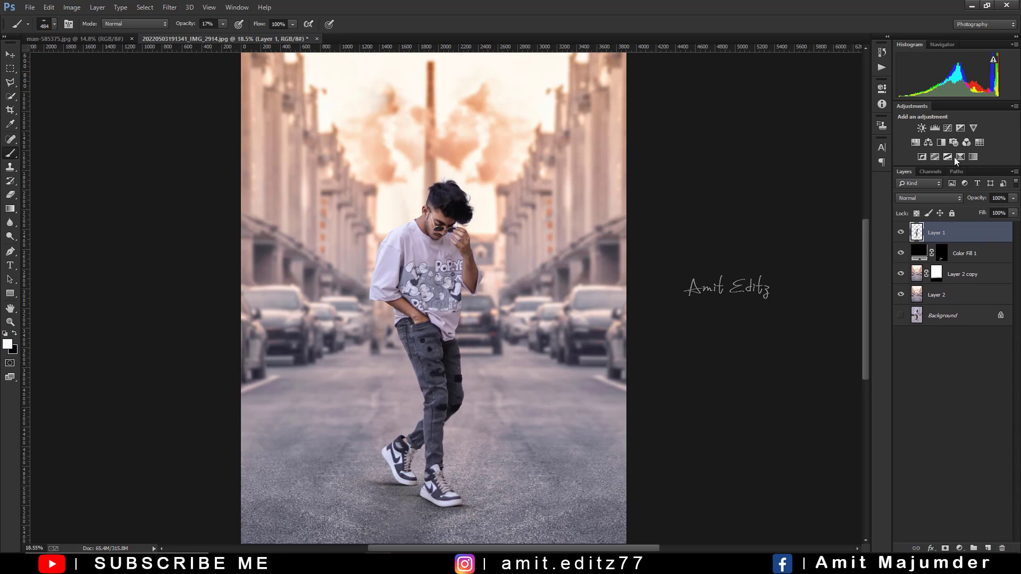
# Add a Levels layer clipped to the man and lower white Output to about 104
pyautogui.click(934, 129)
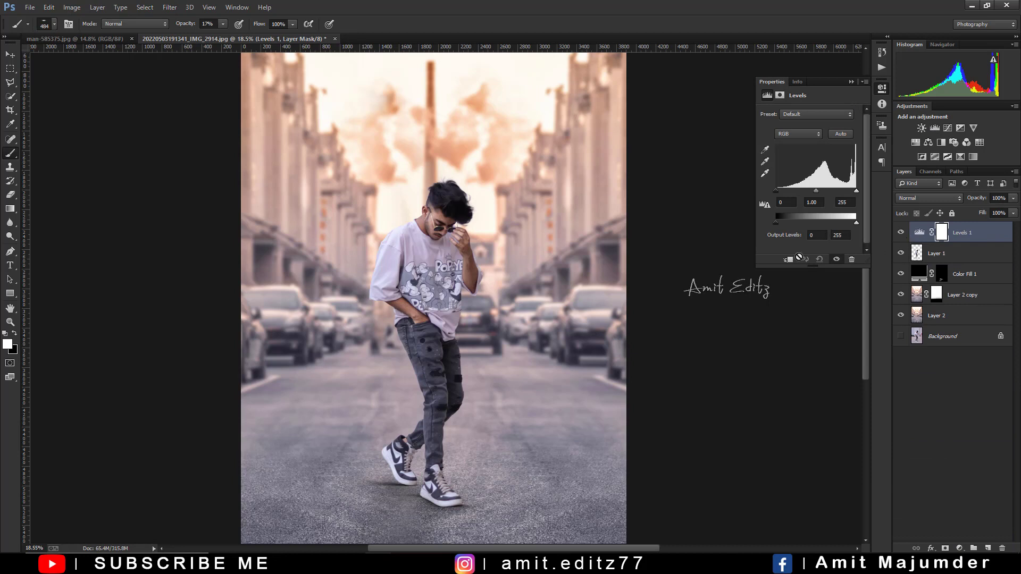
pyautogui.click(788, 259)
pyautogui.moveTo(856, 222); pyautogui.dragTo(808, 223)
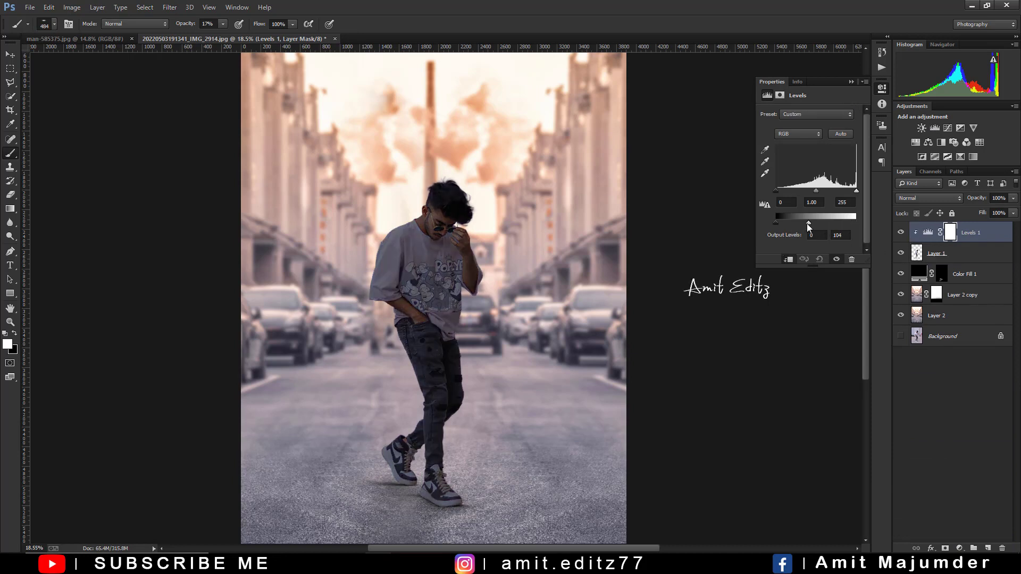
# Invert the Levels mask and paint darkening back beneath both sneakers
pyautogui.click(851, 82)
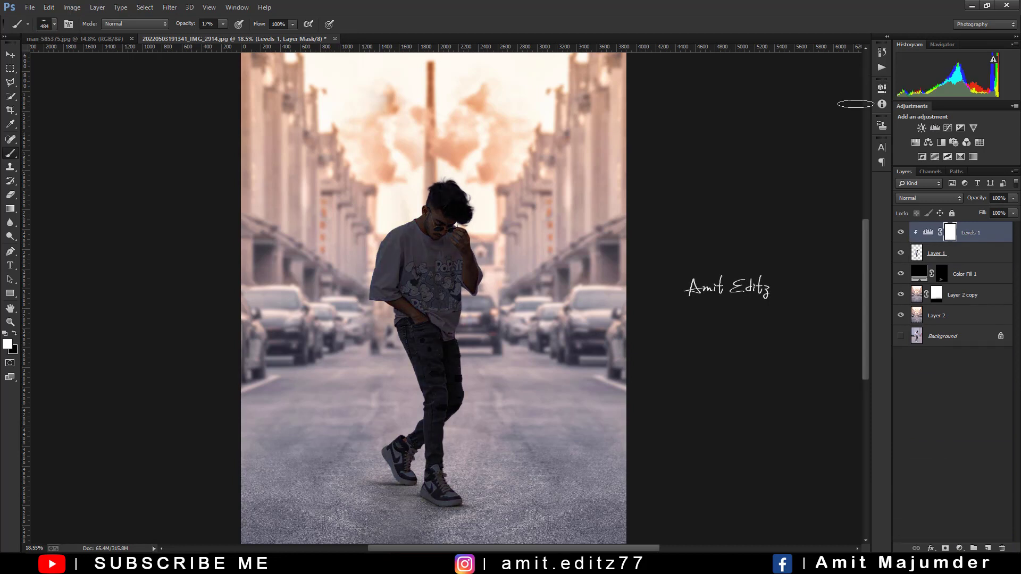
pyautogui.hotkey('ctrl', 'i')
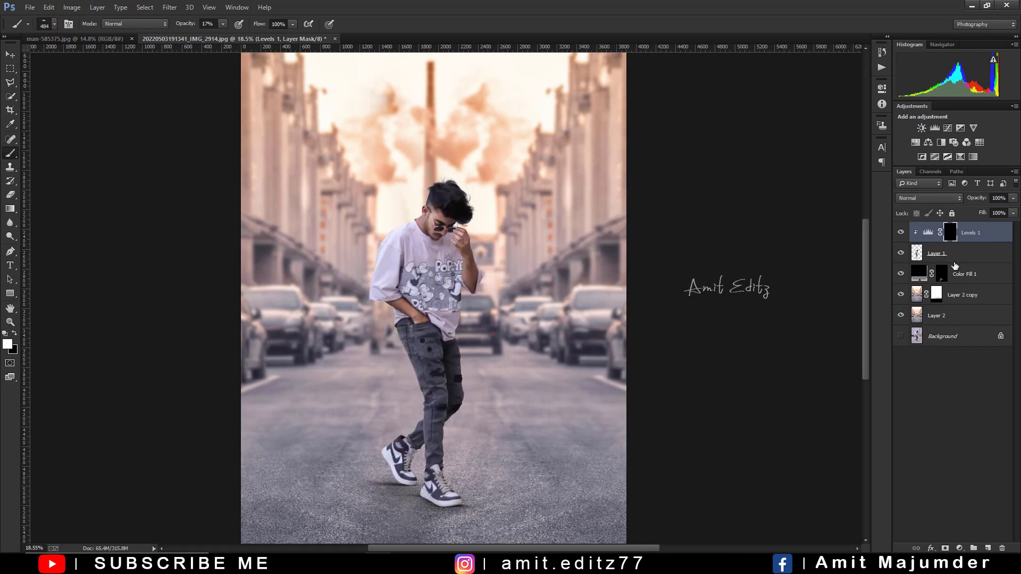
pyautogui.scroll(3, 436, 497)
pyautogui.scroll(3, 435, 496)
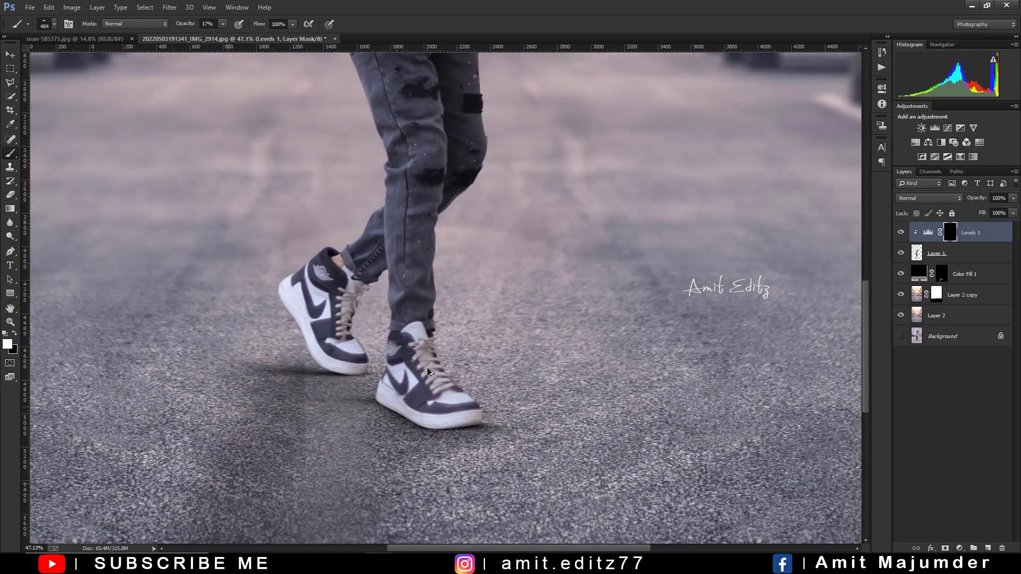
pyautogui.scroll(3, 436, 496)
pyautogui.moveTo(440, 458); pyautogui.dragTo(311, 419)
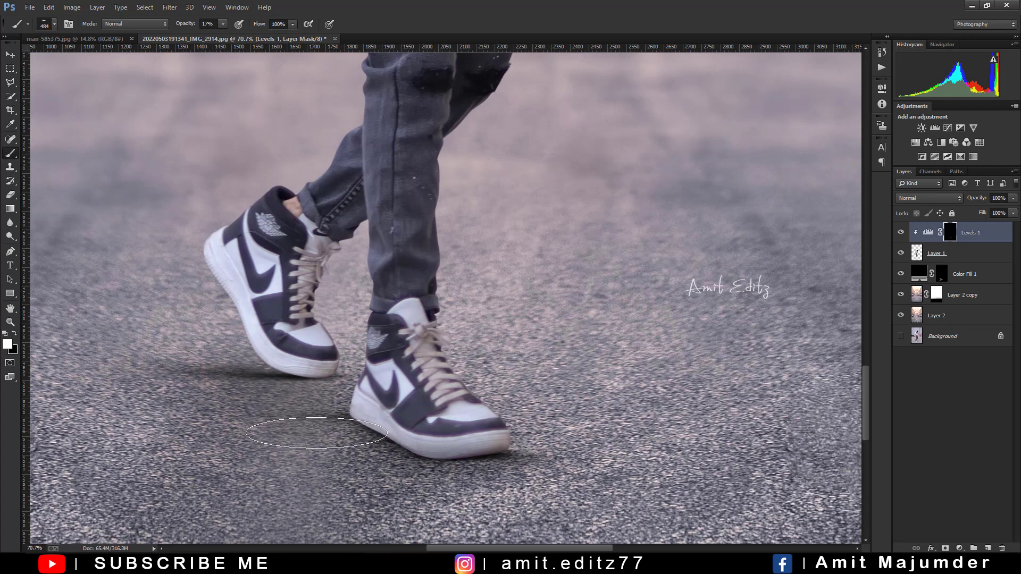
pyautogui.moveTo(394, 444); pyautogui.dragTo(378, 445)
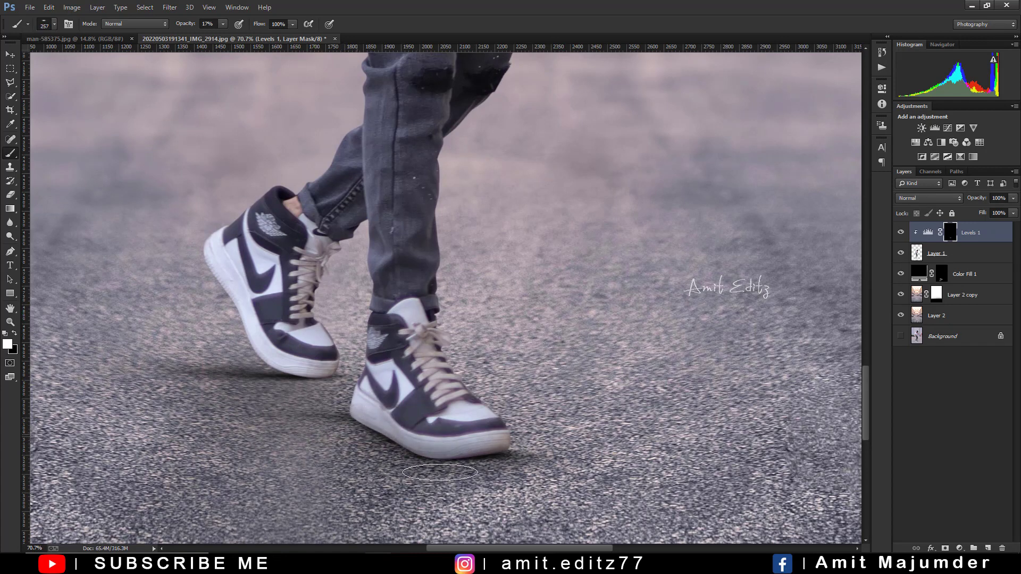
pyautogui.moveTo(426, 460)
pyautogui.mouseDown()
pyautogui.moveTo(296, 384)
pyautogui.moveTo(335, 406)
pyautogui.mouseUp()
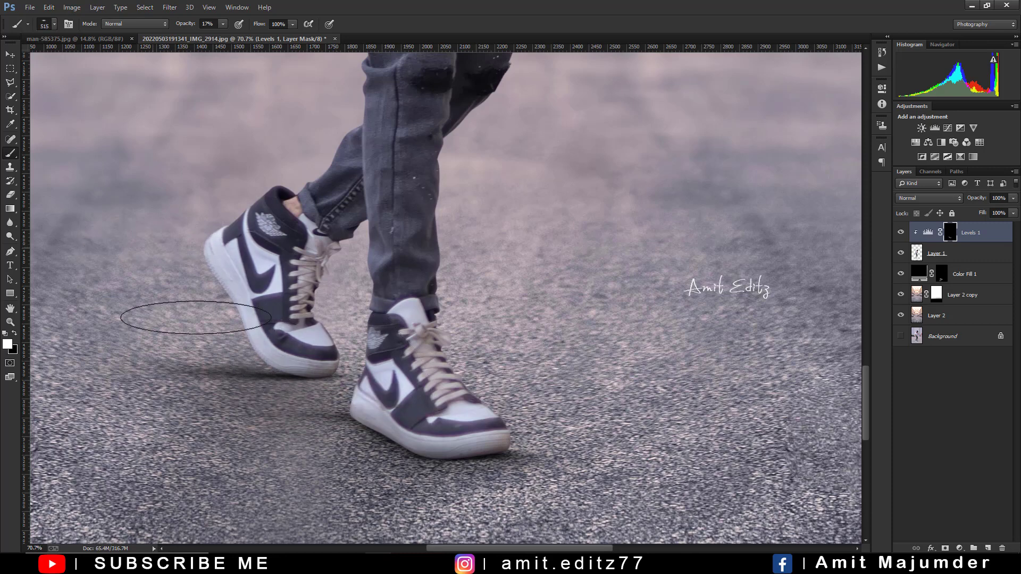
# Resize the soft brush and paint more shading between the sneakers
pyautogui.press(']')
pyautogui.press(']')
pyautogui.press(']')
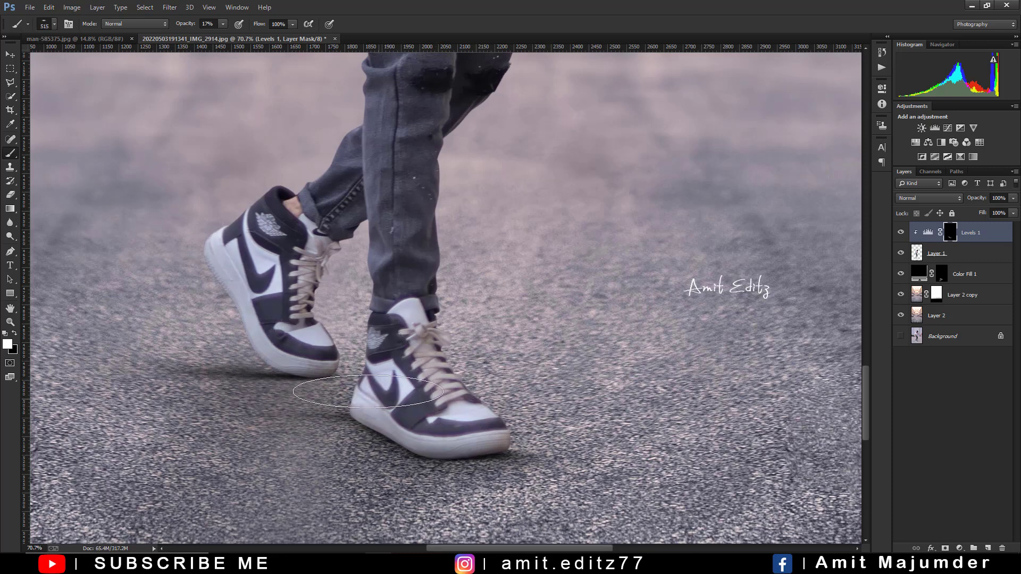
pyautogui.rightClick(363, 352)
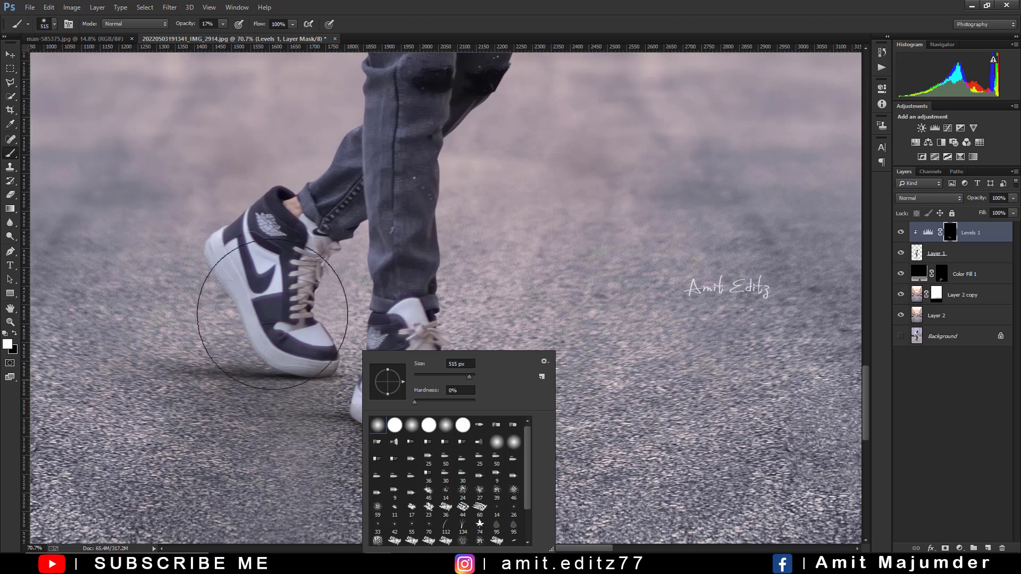
pyautogui.press('Return')
pyautogui.press('x')
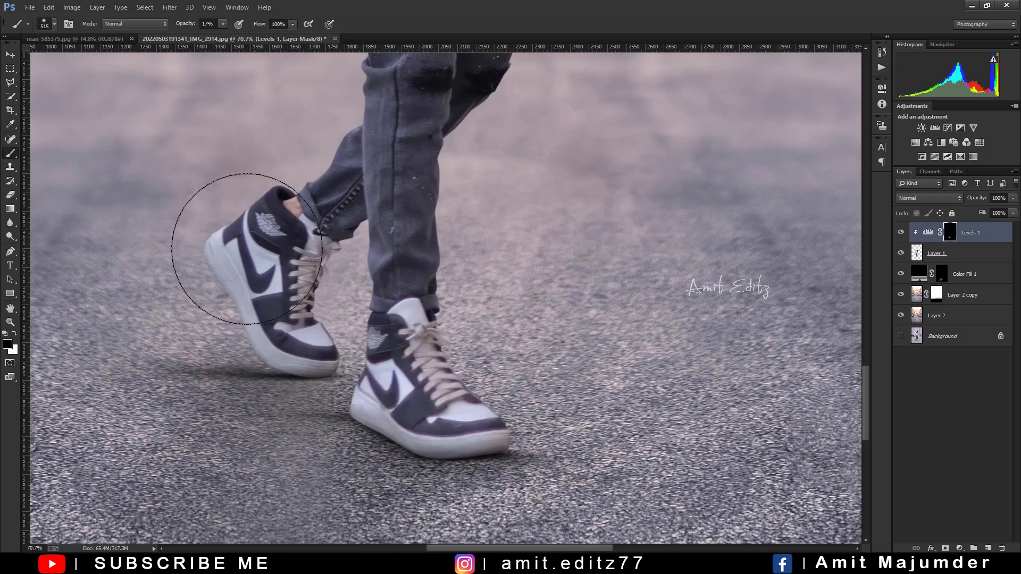
pyautogui.moveTo(470, 360); pyautogui.dragTo(392, 388)
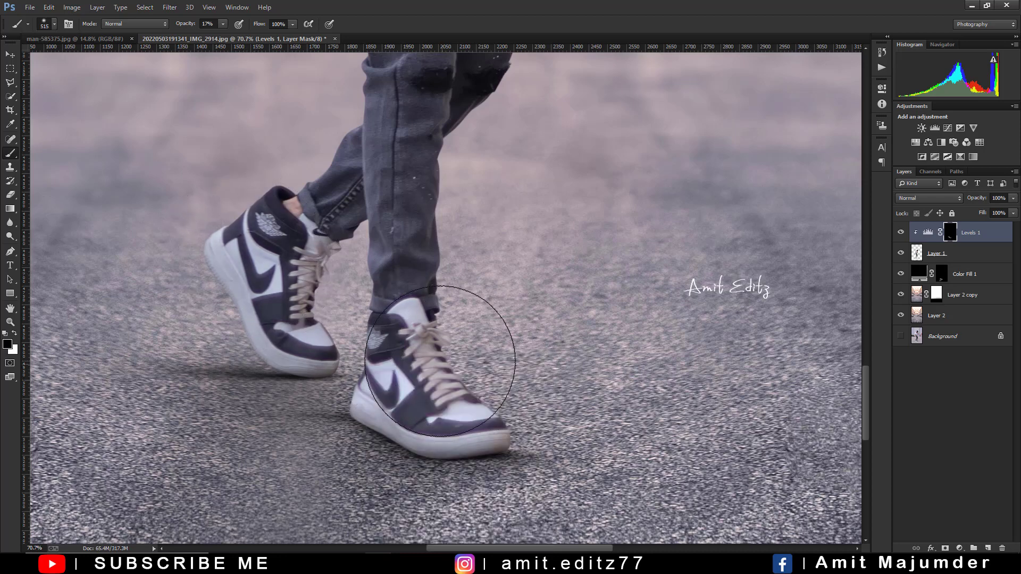
pyautogui.press('x')
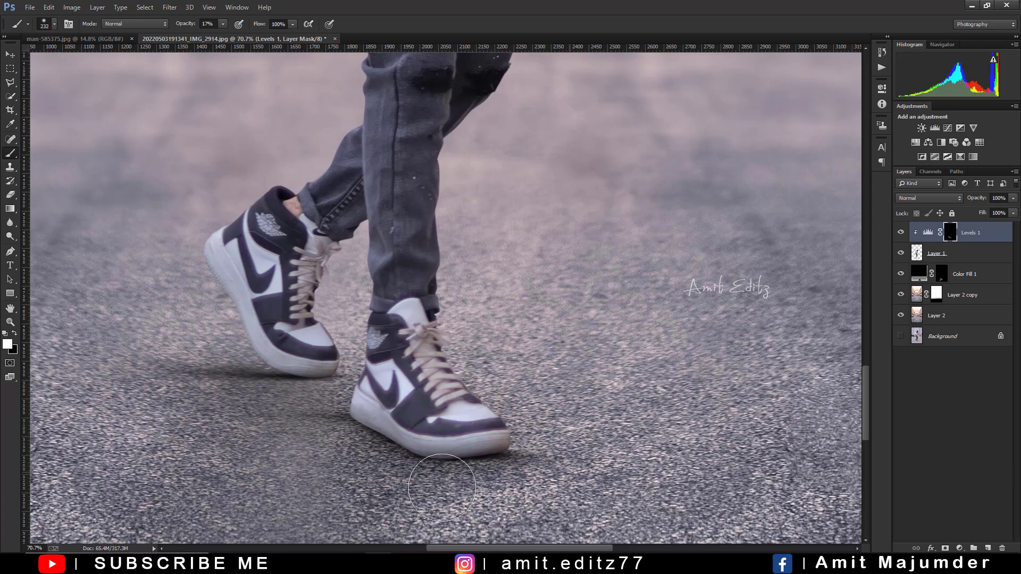
pyautogui.moveTo(349, 428); pyautogui.dragTo(234, 355)
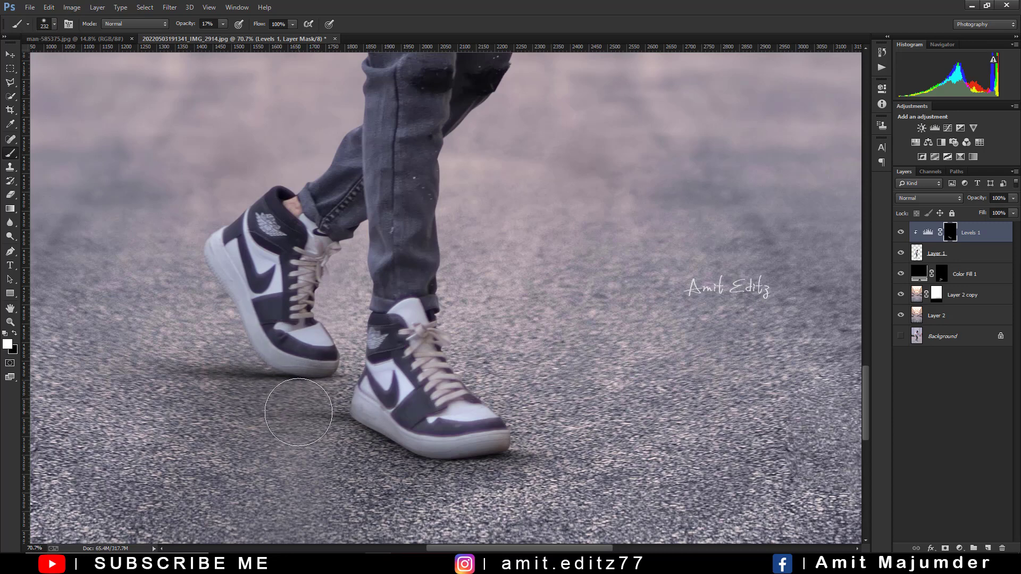
pyautogui.scroll(-2, 306, 413)
pyautogui.scroll(-2, 406, 404)
pyautogui.scroll(-1, 415, 409)
pyautogui.scroll(-1, 415, 409)
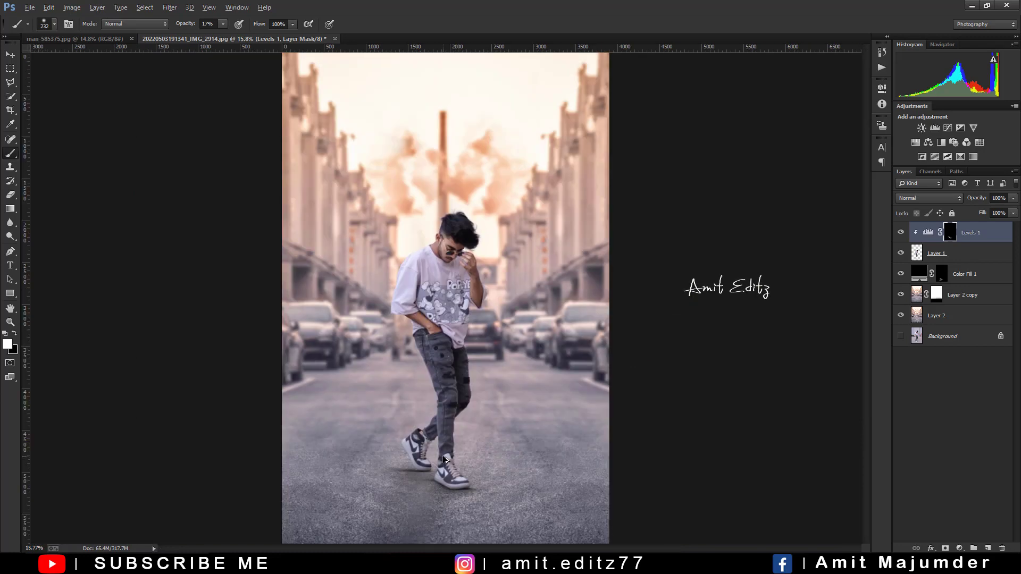
# Select the man's Layer 1 and switch to the Mixer Brush
pyautogui.scroll(2, 418, 334)
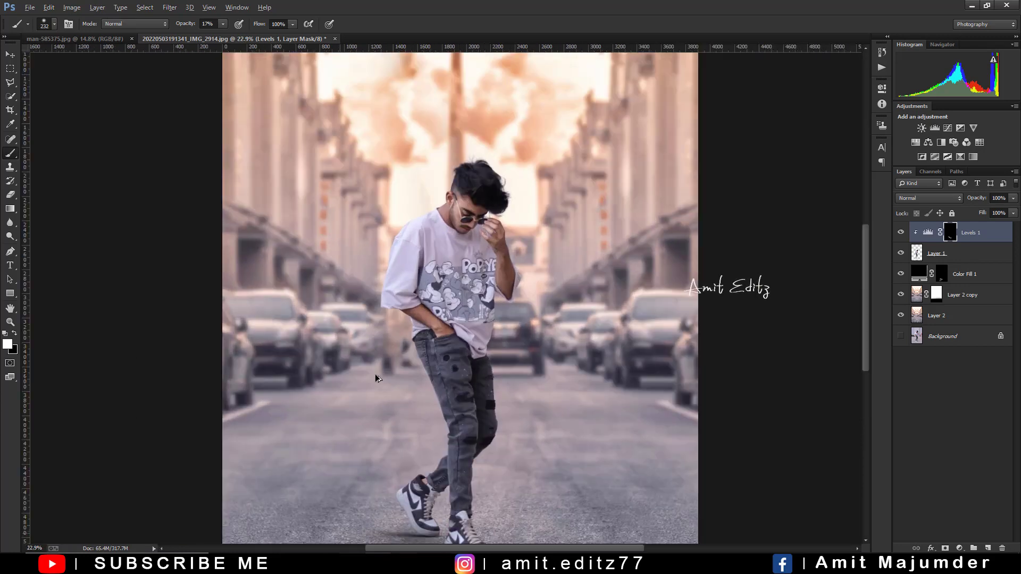
pyautogui.scroll(-1, 403, 332)
pyautogui.scroll(-1, 403, 333)
pyautogui.scroll(1, 426, 278)
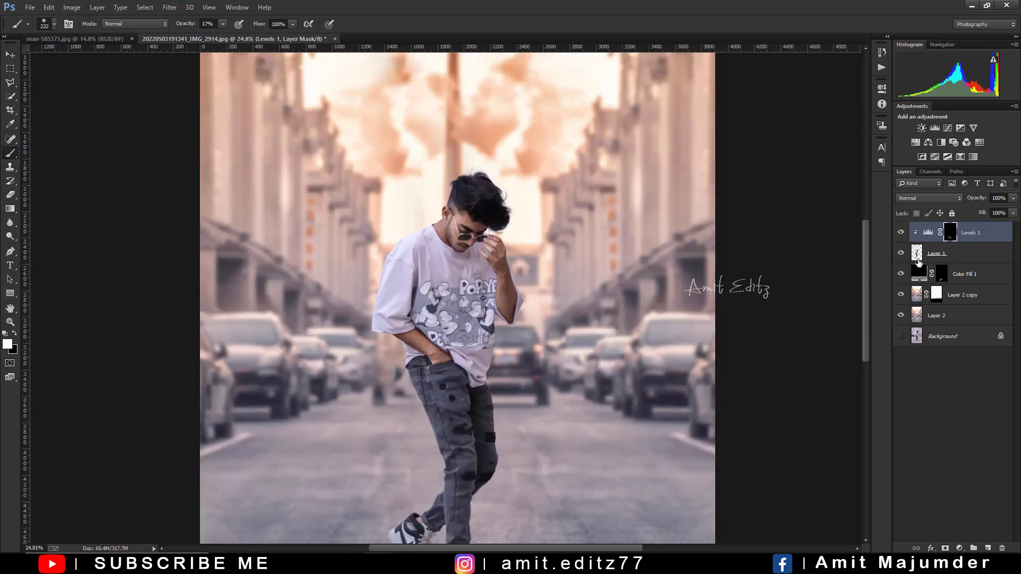
pyautogui.click(918, 261)
pyautogui.scroll(2, 479, 255)
pyautogui.scroll(1, 468, 266)
pyautogui.scroll(3, 464, 274)
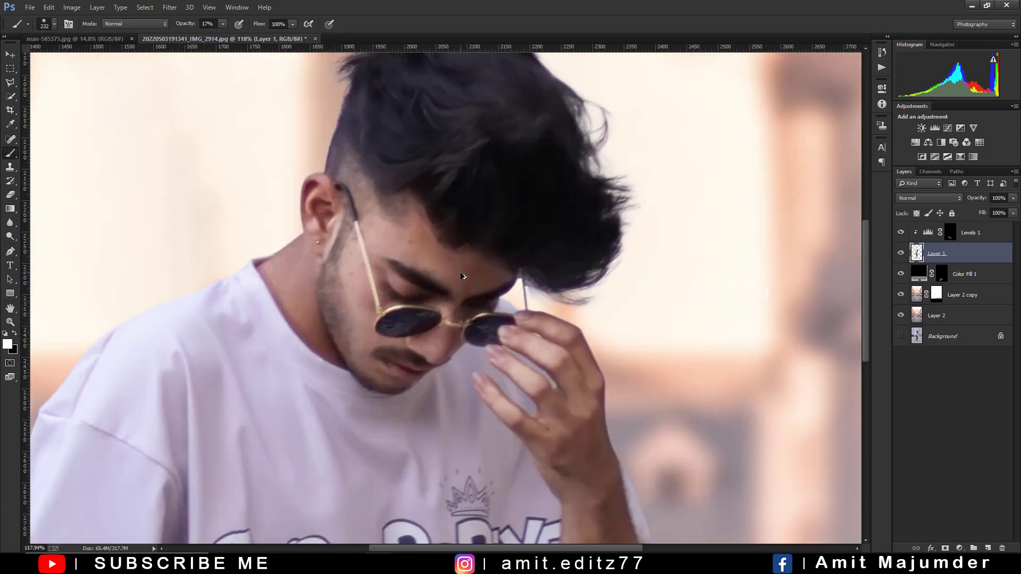
pyautogui.scroll(1, 461, 275)
pyautogui.rightClick(15, 154)
pyautogui.click(85, 180)
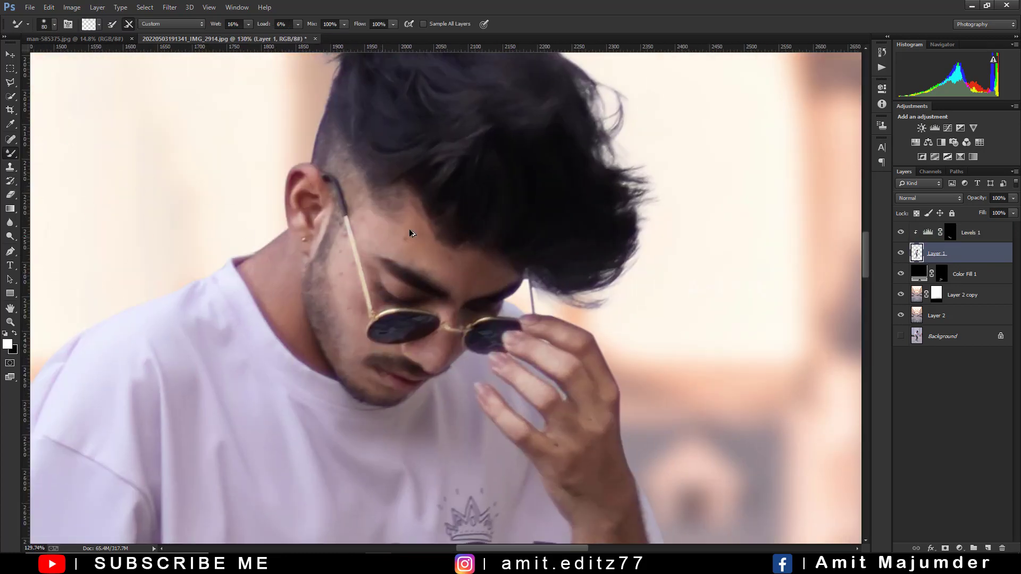
pyautogui.scroll(3, 409, 229)
# Adjust the Mixer Brush down to a small size for the face
pyautogui.moveTo(419, 259); pyautogui.dragTo(406, 260)
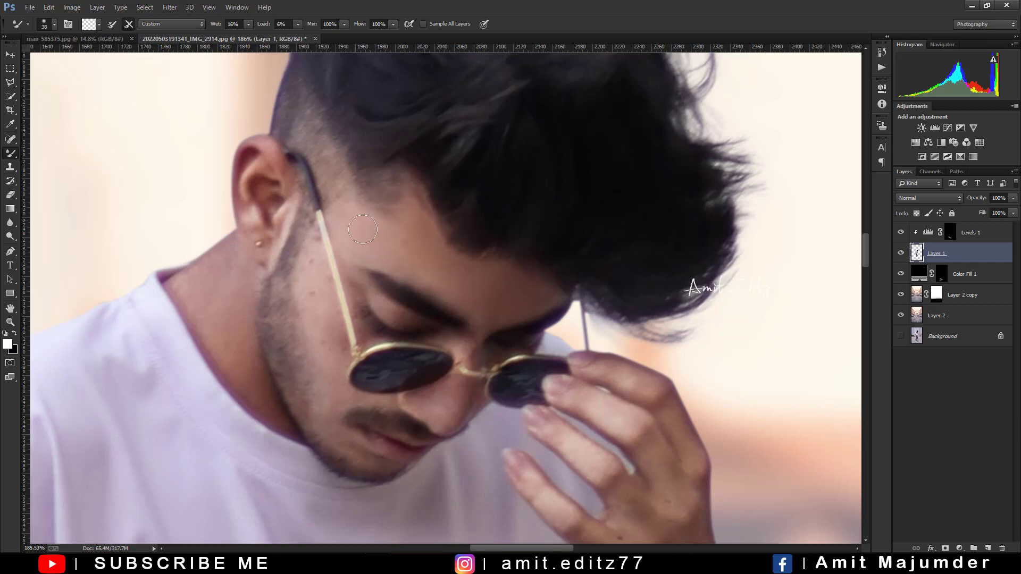
pyautogui.moveTo(313, 266)
pyautogui.mouseDown()
pyautogui.moveTo(306, 273)
pyautogui.moveTo(305, 261)
pyautogui.mouseUp()
pyautogui.moveTo(318, 295); pyautogui.dragTo(330, 296)
pyautogui.moveTo(317, 303); pyautogui.dragTo(308, 302)
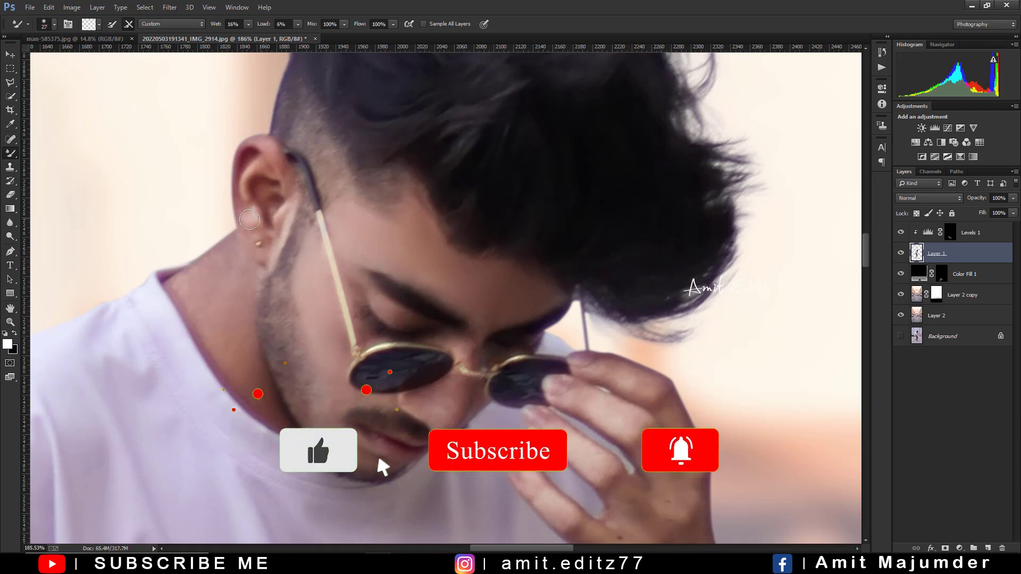
pyautogui.scroll(-1, 450, 365)
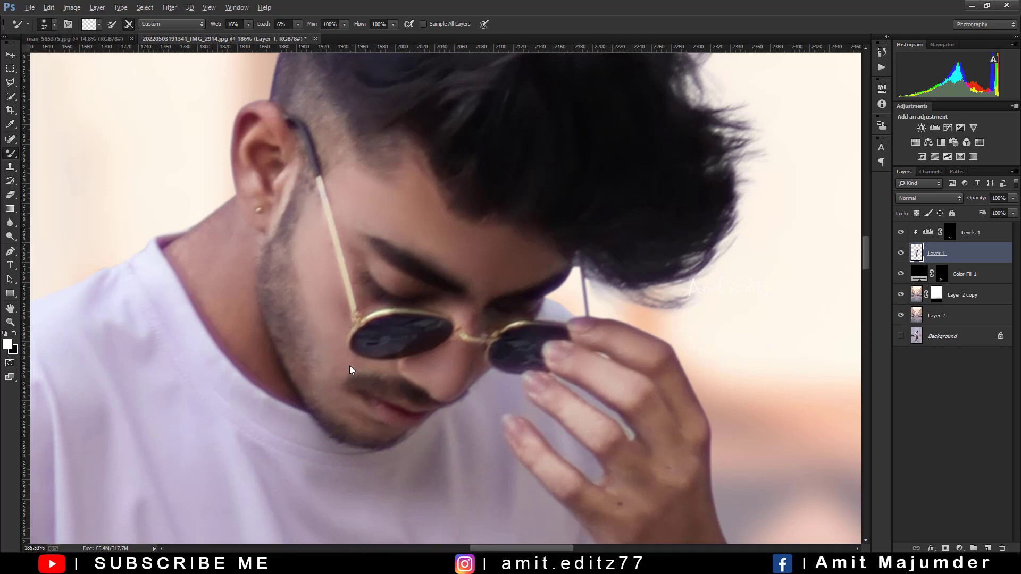
pyautogui.press('[')
pyautogui.press('[')
pyautogui.press(']')
pyautogui.press(']')
pyautogui.scroll(-1, 588, 369)
pyautogui.scroll(-1, 588, 379)
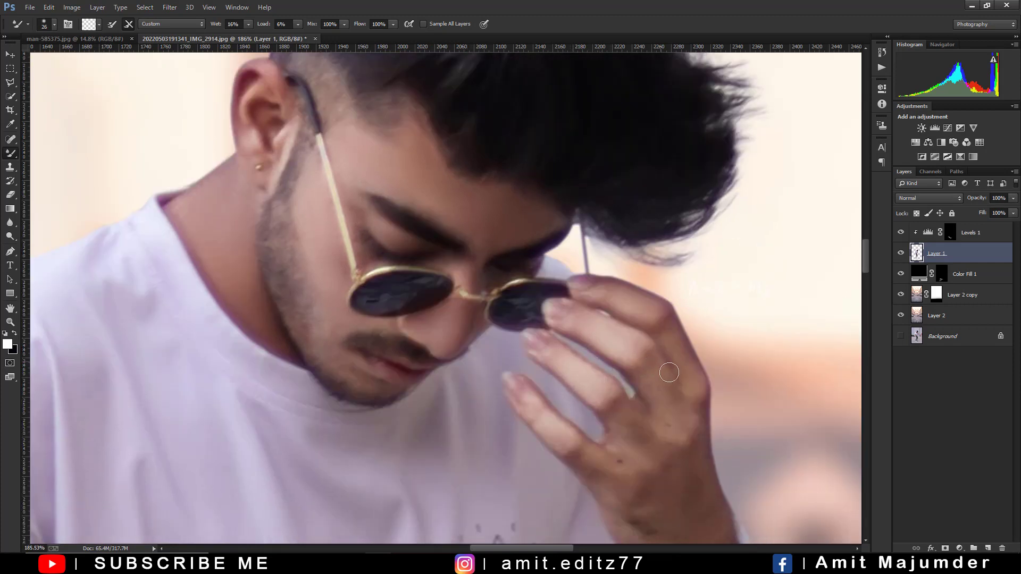
# Blend away dark marks on the back of the hand and the upper forearm
pyautogui.scroll(-1, 641, 414)
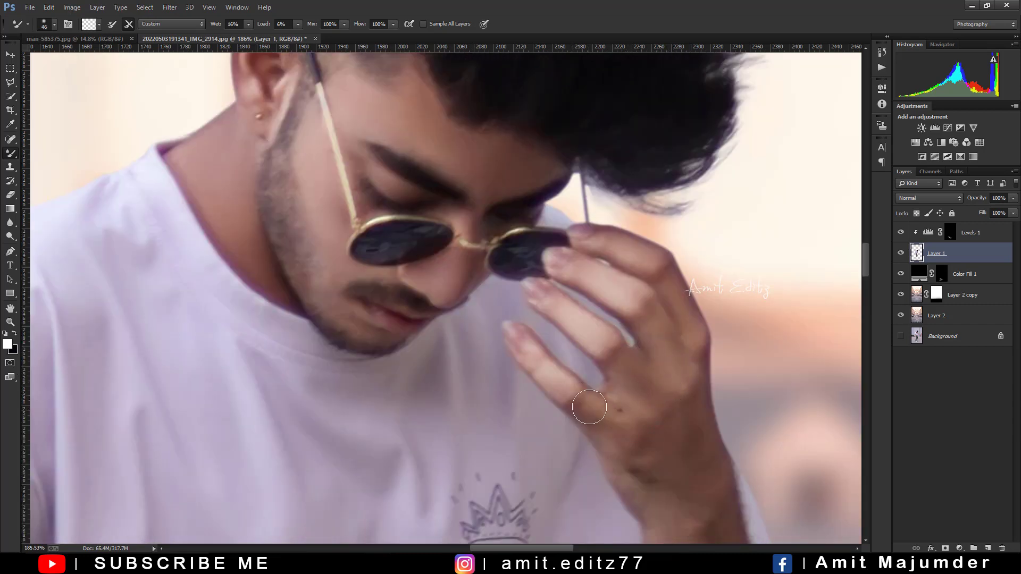
pyautogui.scroll(-1, 607, 404)
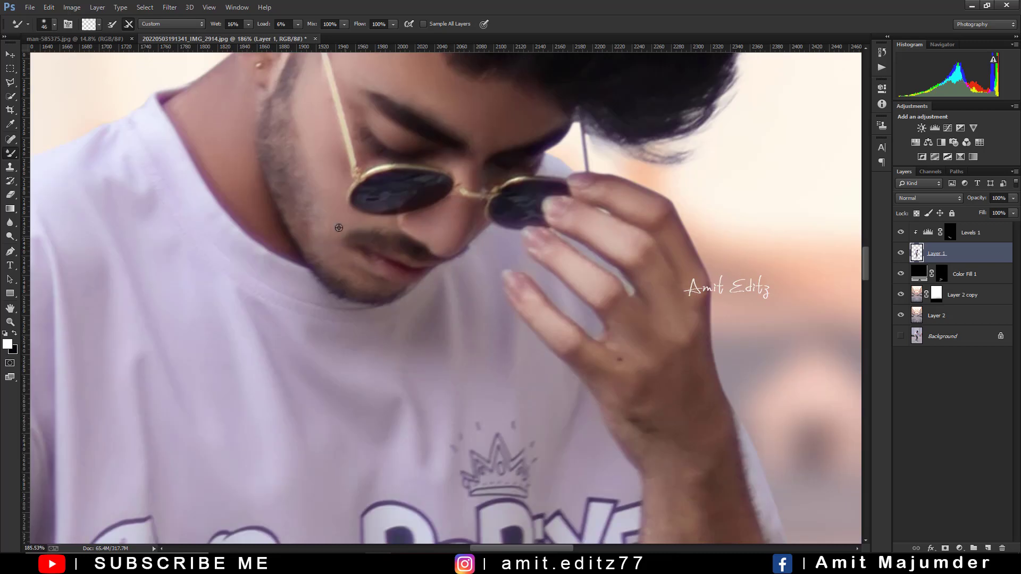
pyautogui.moveTo(339, 227); pyautogui.dragTo(331, 227)
pyautogui.scroll(-1, 650, 366)
pyautogui.moveTo(647, 337)
pyautogui.mouseDown()
pyautogui.moveTo(591, 306)
pyautogui.moveTo(631, 365)
pyautogui.moveTo(652, 341)
pyautogui.moveTo(694, 348)
pyautogui.mouseUp()
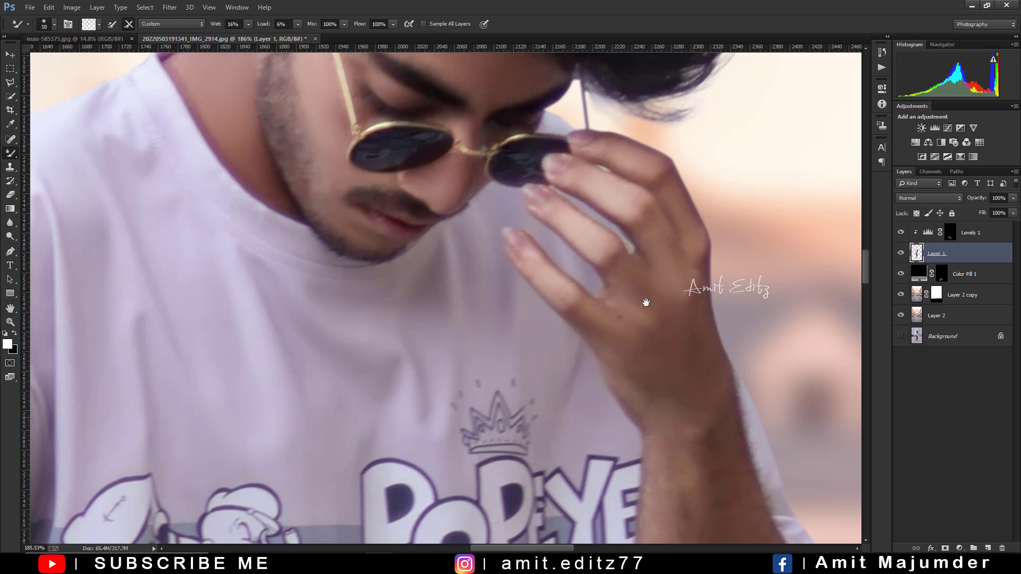
pyautogui.moveTo(648, 298); pyautogui.dragTo(611, 205)
pyautogui.moveTo(633, 281)
pyautogui.mouseDown()
pyautogui.moveTo(645, 278)
pyautogui.moveTo(597, 261)
pyautogui.moveTo(585, 314)
pyautogui.moveTo(655, 370)
pyautogui.moveTo(688, 371)
pyautogui.moveTo(668, 335)
pyautogui.moveTo(663, 394)
pyautogui.moveTo(621, 394)
pyautogui.moveTo(588, 433)
pyautogui.moveTo(589, 360)
pyautogui.moveTo(597, 461)
pyautogui.moveTo(638, 496)
pyautogui.moveTo(621, 501)
pyautogui.moveTo(654, 520)
pyautogui.moveTo(675, 396)
pyautogui.moveTo(647, 266)
pyautogui.moveTo(629, 283)
pyautogui.moveTo(577, 249)
pyautogui.mouseUp()
# Smooth the skin along the lower forearm and its edge evenly
pyautogui.scroll(-1, 576, 250)
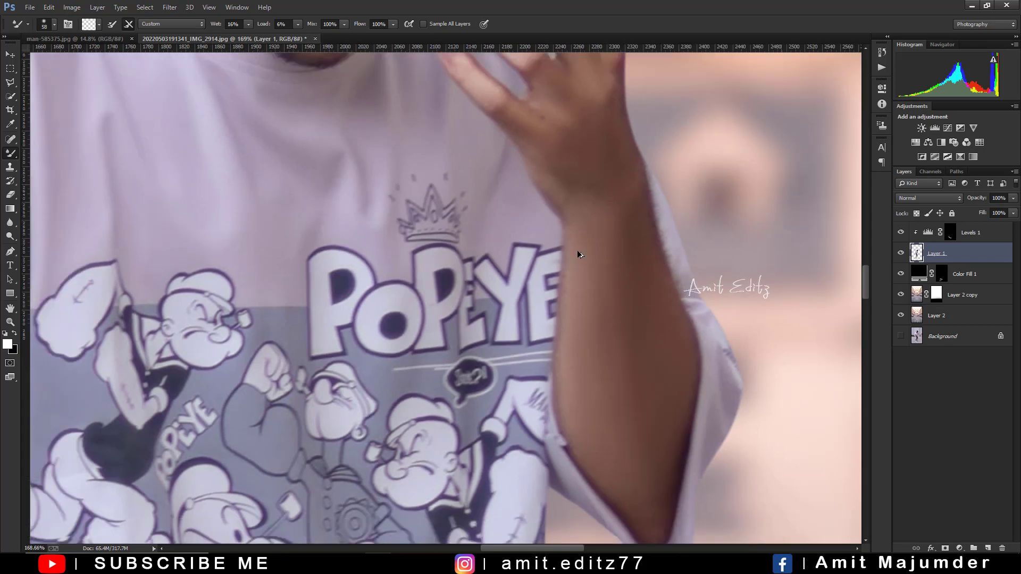
pyautogui.scroll(-4, 577, 250)
pyautogui.scroll(3, 356, 402)
pyautogui.scroll(1, 383, 411)
pyautogui.moveTo(383, 411); pyautogui.dragTo(329, 394)
pyautogui.scroll(2, 272, 353)
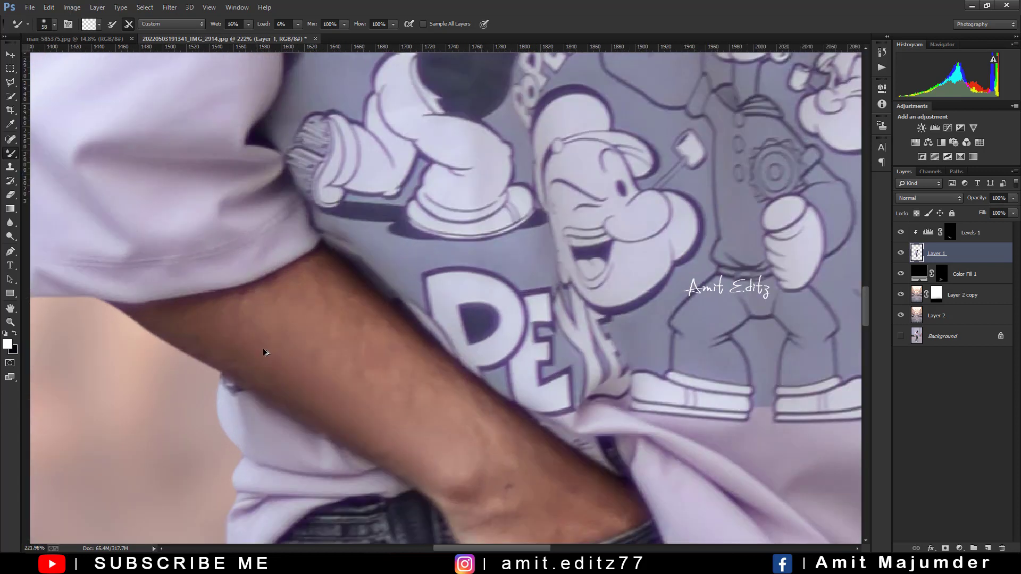
pyautogui.moveTo(231, 340)
pyautogui.mouseDown()
pyautogui.moveTo(205, 331)
pyautogui.moveTo(251, 322)
pyautogui.moveTo(269, 303)
pyautogui.moveTo(388, 346)
pyautogui.moveTo(353, 330)
pyautogui.moveTo(330, 348)
pyautogui.moveTo(280, 299)
pyautogui.moveTo(315, 292)
pyautogui.moveTo(222, 329)
pyautogui.mouseUp()
pyautogui.moveTo(482, 486)
pyautogui.mouseDown()
pyautogui.moveTo(479, 449)
pyautogui.moveTo(440, 385)
pyautogui.moveTo(522, 454)
pyautogui.mouseUp()
pyautogui.scroll(-1, 528, 460)
pyautogui.scroll(-3, 513, 455)
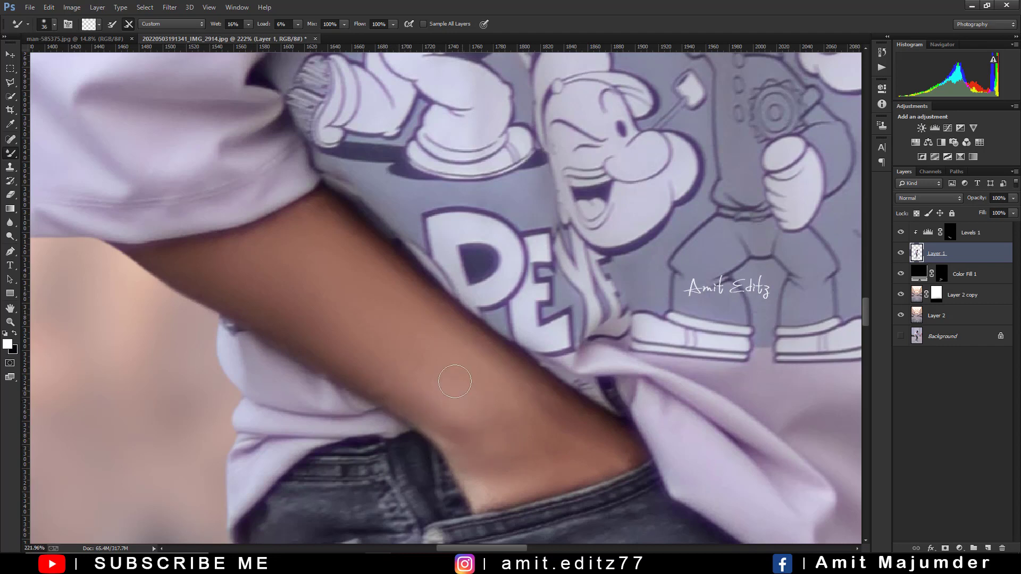
pyautogui.scroll(-3, 526, 404)
pyautogui.scroll(-2, 526, 404)
# Add a colorized Hue/Saturation layer (Hue 28, Saturation 25) above Levels 1
pyautogui.scroll(-3, 526, 404)
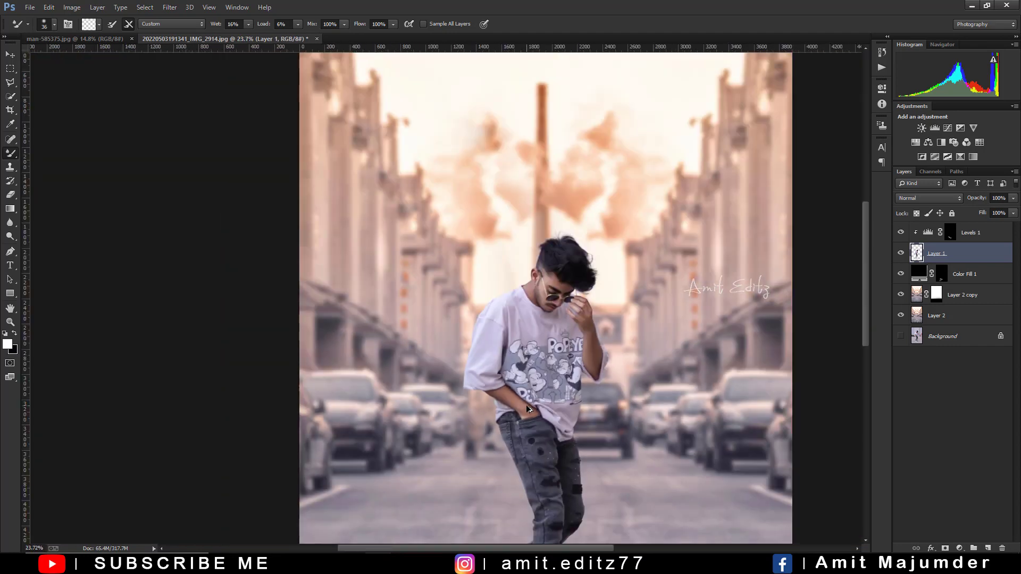
pyautogui.scroll(1, 633, 400)
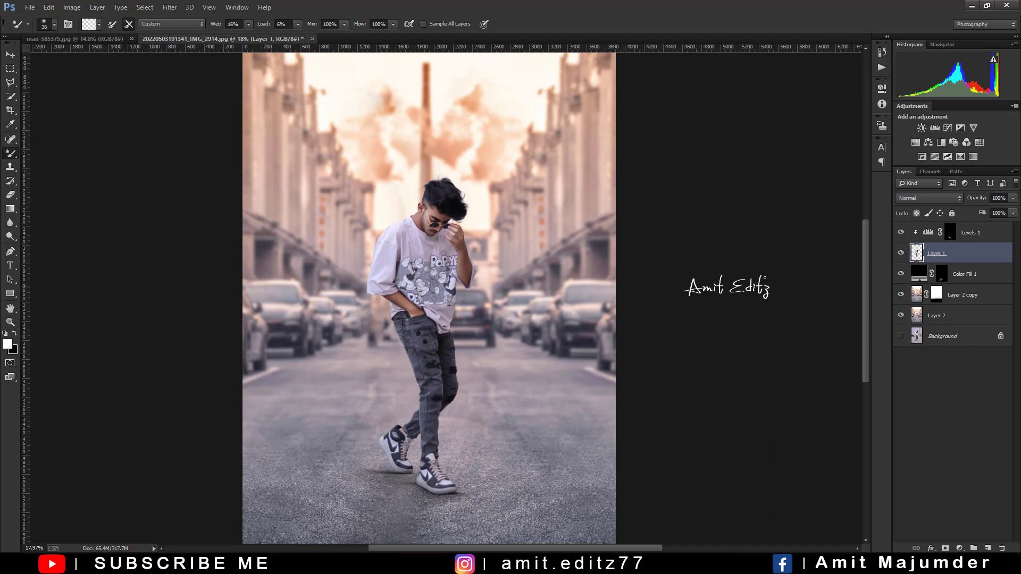
pyautogui.scroll(1, 339, 270)
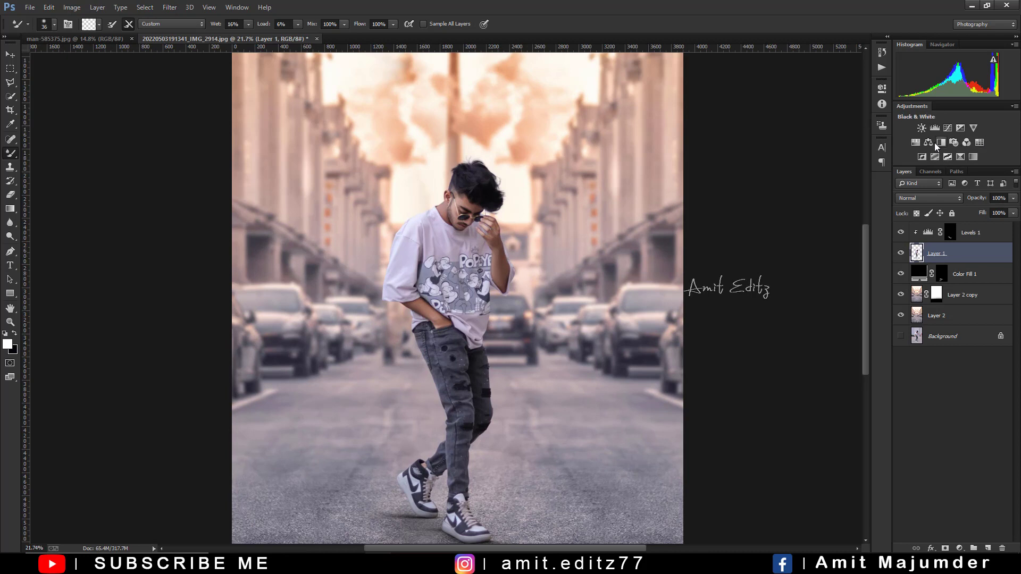
pyautogui.click(915, 143)
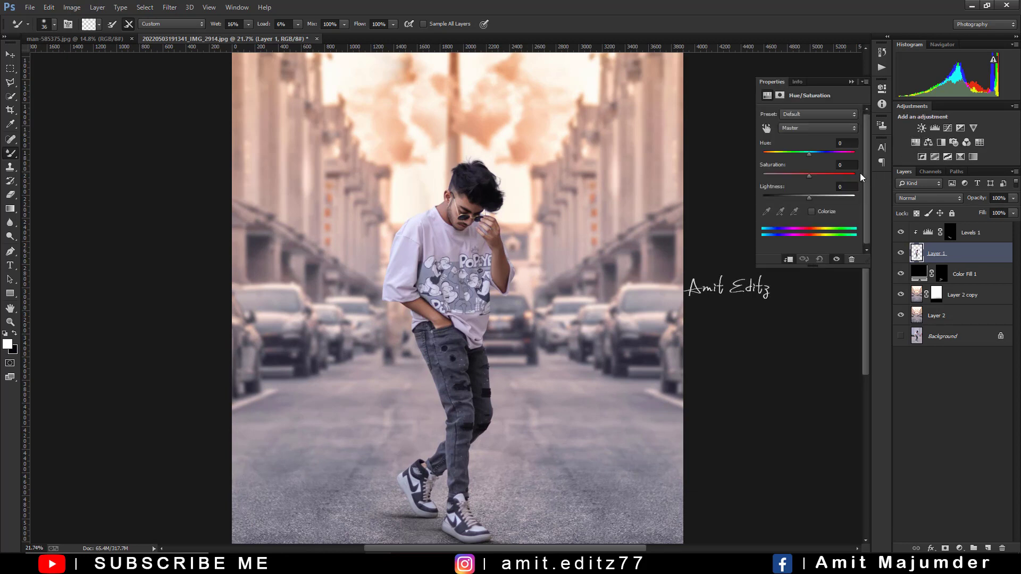
pyautogui.click(813, 212)
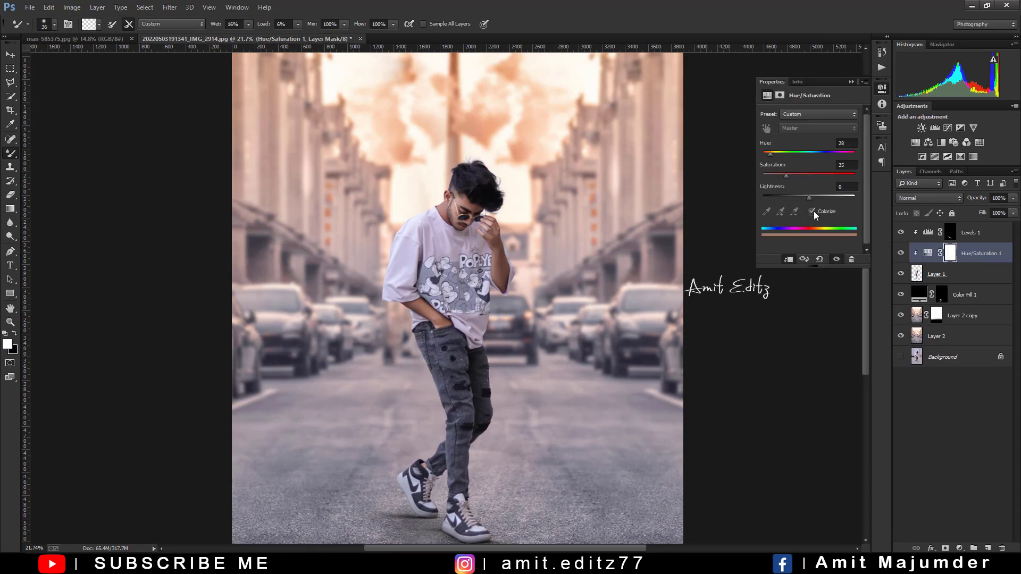
pyautogui.moveTo(983, 259); pyautogui.dragTo(974, 245)
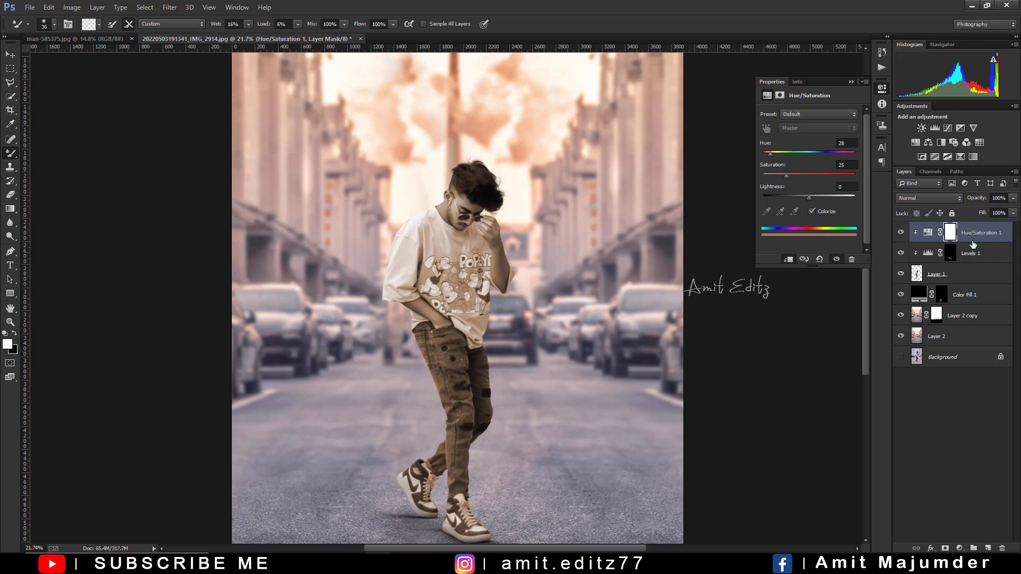
# Raise Hue/Saturation Lightness to +62 and invert its mask to hide the effect
pyautogui.keyDown('alt'); pyautogui.click(945, 238); pyautogui.keyUp('alt')
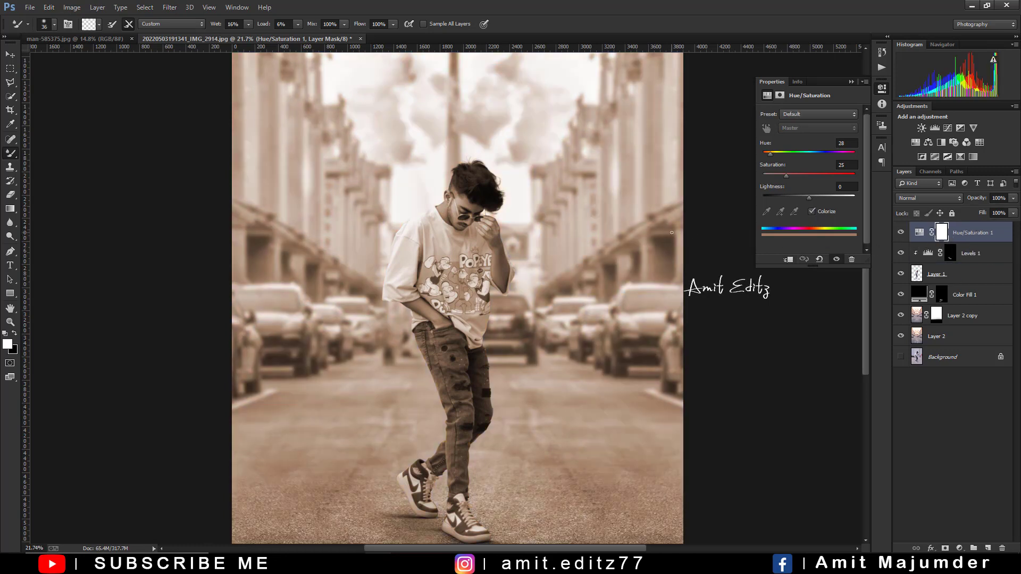
pyautogui.moveTo(809, 196)
pyautogui.mouseDown()
pyautogui.moveTo(839, 196)
pyautogui.moveTo(803, 175)
pyautogui.moveTo(843, 196)
pyautogui.mouseUp()
pyautogui.click(851, 82)
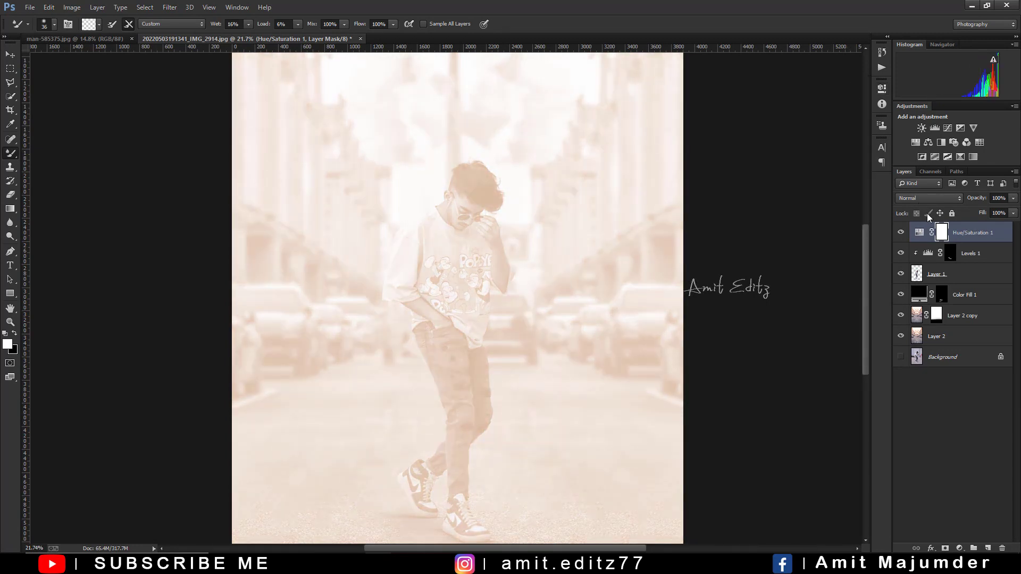
pyautogui.hotkey('ctrl', 'i')
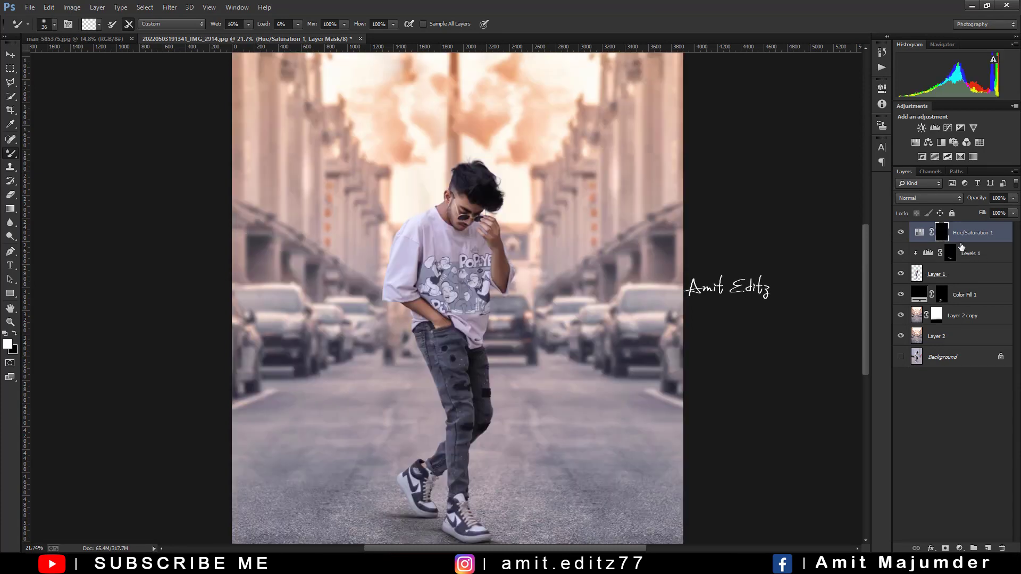
# Clip Hue/Saturation 1 to Levels 1 and switch to a small regular brush
pyautogui.keyDown('alt'); pyautogui.click(961, 243); pyautogui.keyUp('alt')
pyautogui.scroll(2, 504, 187)
pyautogui.scroll(2, 504, 187)
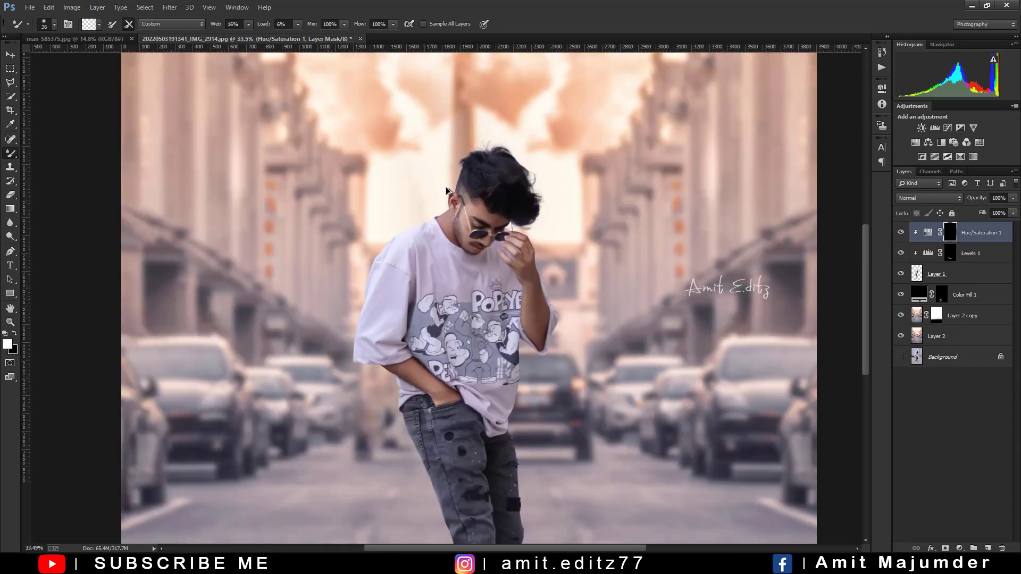
pyautogui.scroll(4, 504, 187)
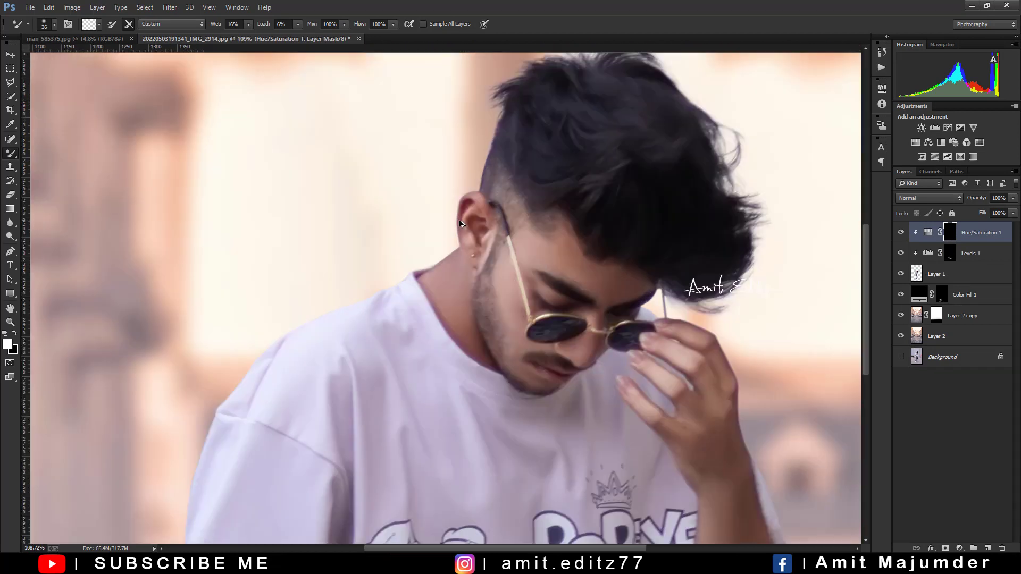
pyautogui.rightClick(305, 169)
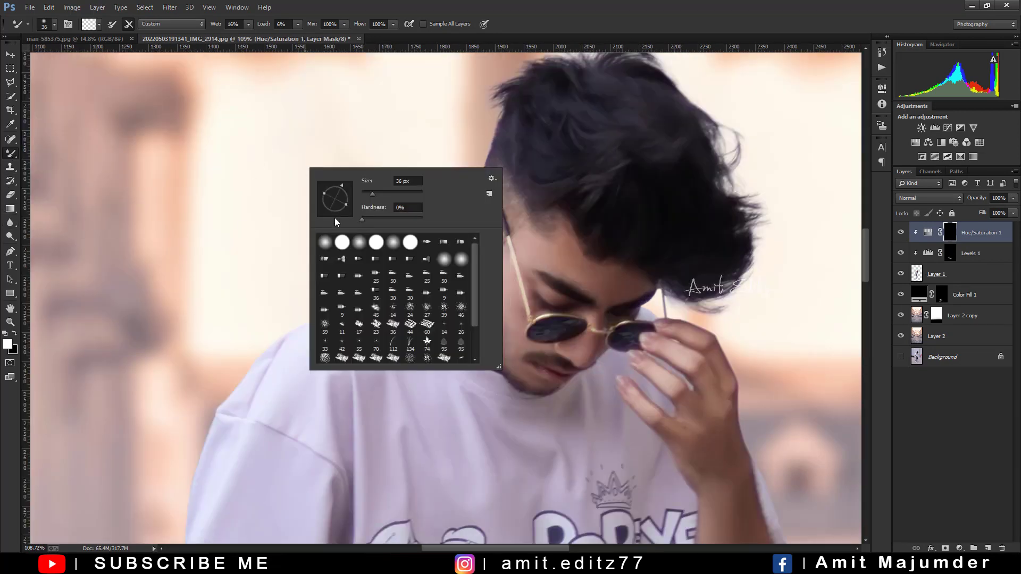
pyautogui.rightClick(10, 153)
pyautogui.click(48, 154)
pyautogui.scroll(2, 511, 240)
pyautogui.moveTo(422, 239); pyautogui.dragTo(342, 256)
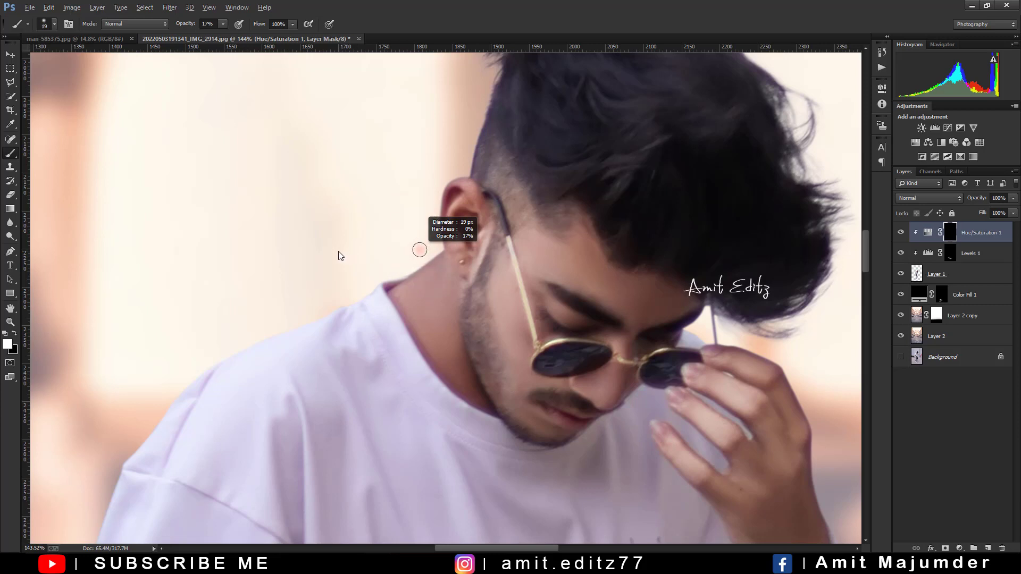
pyautogui.scroll(-1, 370, 285)
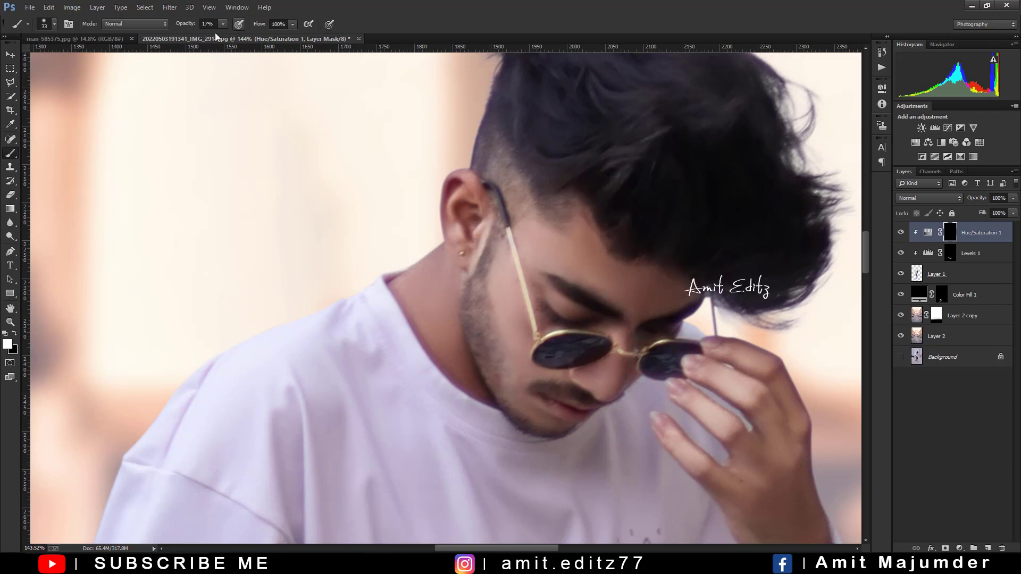
# Set brush opacity to 100% and resize it while viewing the shoulder, sleeve and forearm
pyautogui.press('0')
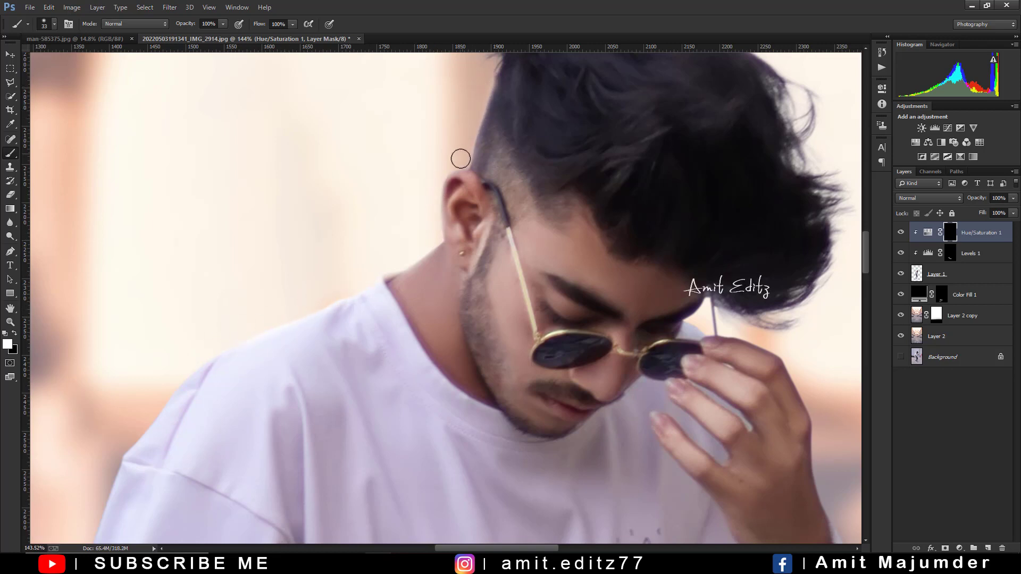
pyautogui.scroll(-3, 479, 167)
pyautogui.scroll(3, 504, 178)
pyautogui.press(']')
pyautogui.press(']')
pyautogui.press(']')
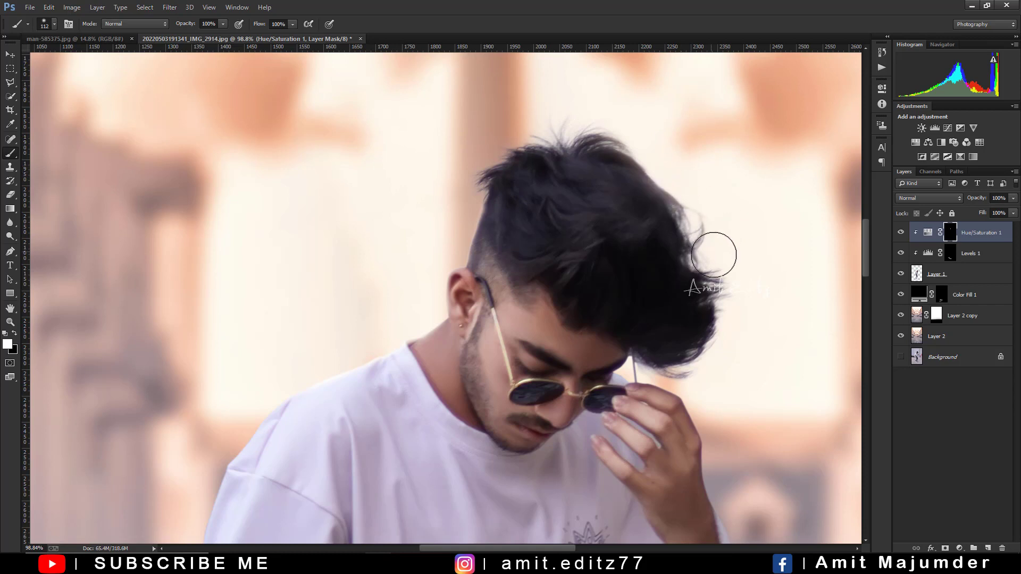
pyautogui.moveTo(712, 250); pyautogui.dragTo(655, 155)
pyautogui.scroll(3, 228, 166)
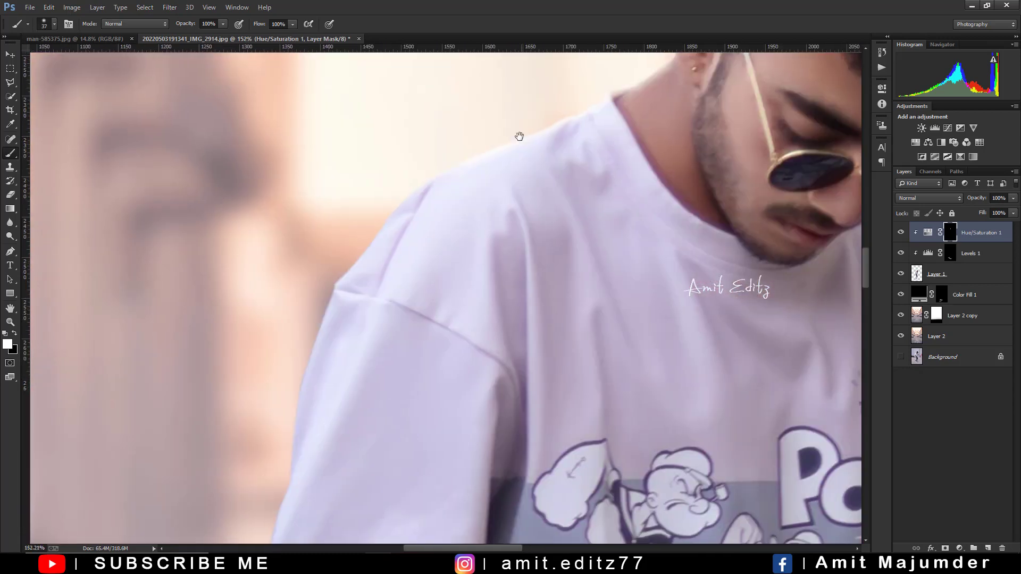
pyautogui.moveTo(439, 129); pyautogui.dragTo(509, 139)
pyautogui.scroll(-2, 394, 178)
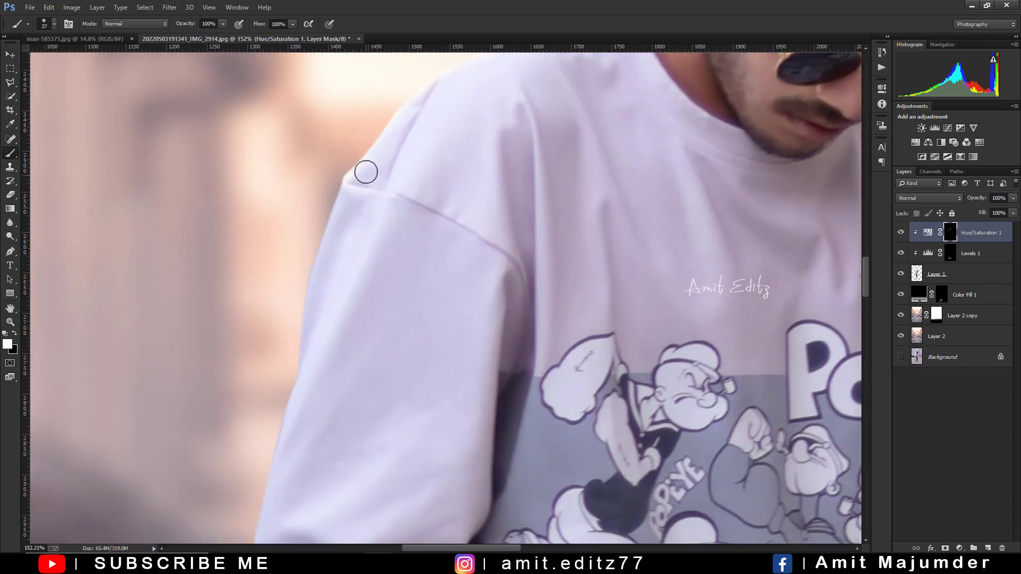
pyautogui.moveTo(269, 429); pyautogui.dragTo(308, 196)
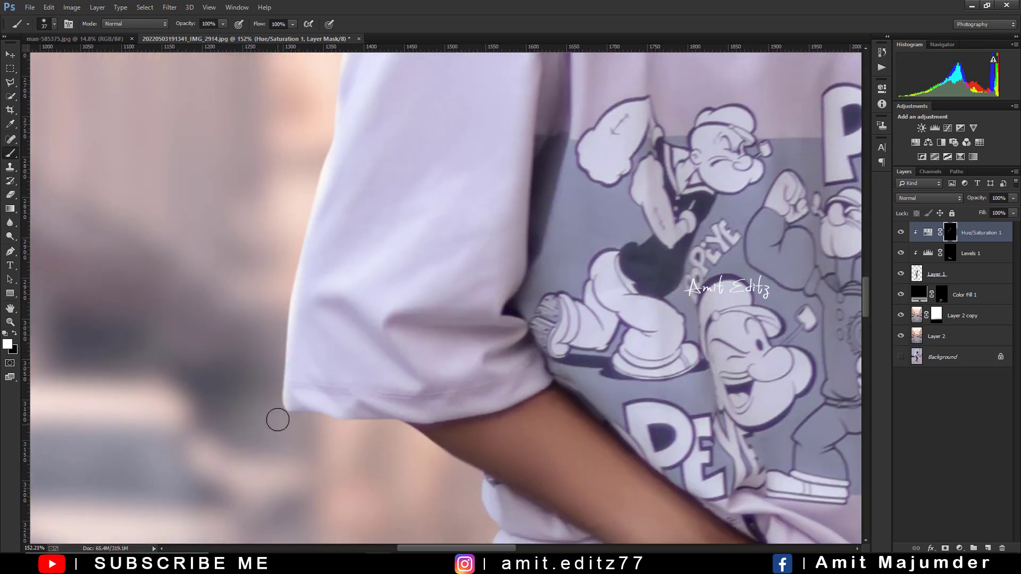
pyautogui.scroll(-1, 417, 350)
pyautogui.scroll(-5, 417, 349)
pyautogui.scroll(6, 365, 154)
pyautogui.press('[')
pyautogui.press('[')
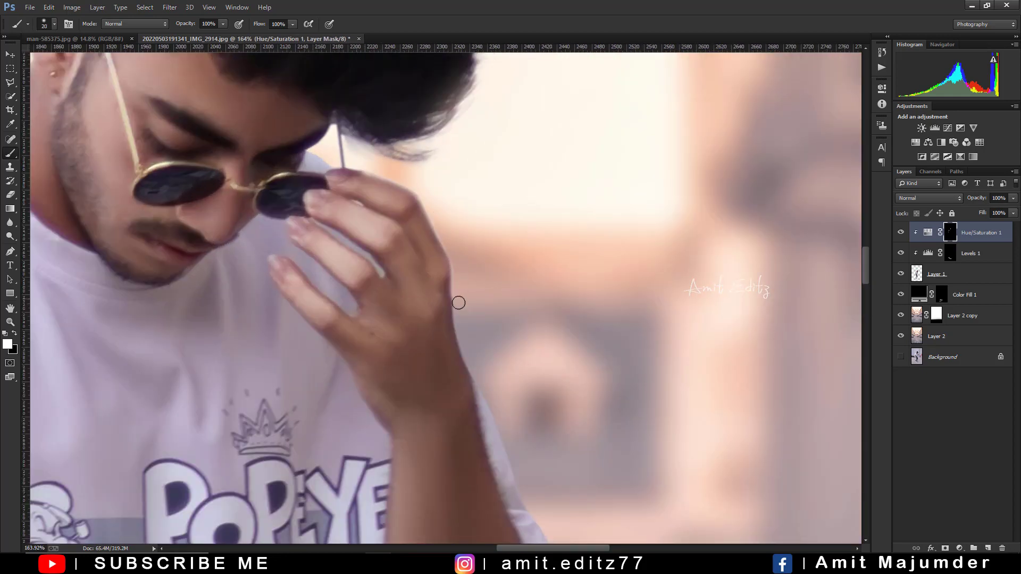
pyautogui.moveTo(501, 419); pyautogui.dragTo(437, 233)
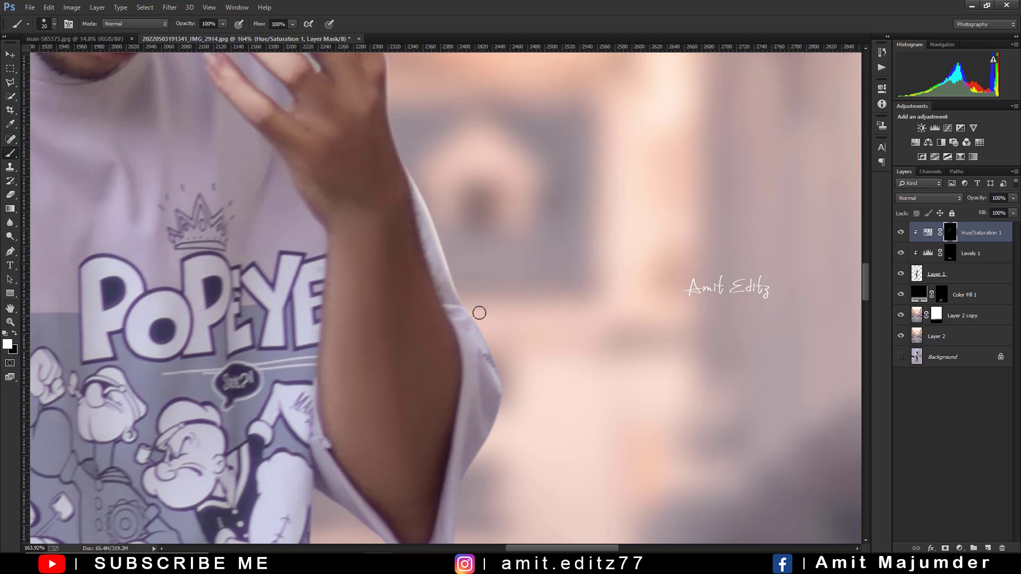
pyautogui.moveTo(480, 326); pyautogui.dragTo(514, 177)
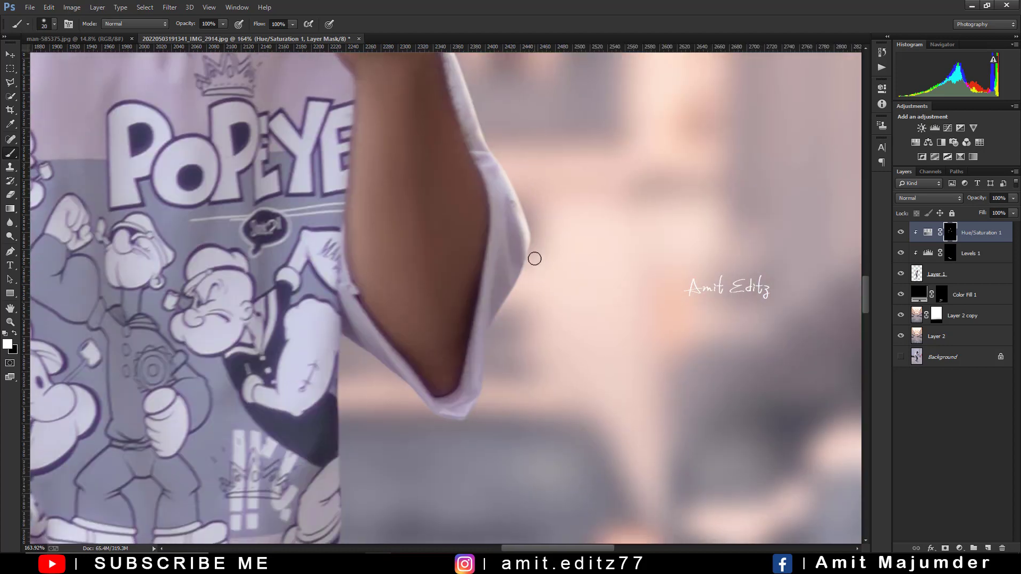
# Zoom in on the head and lower the brush opacity to 49%
pyautogui.hotkey('ctrl', '0')
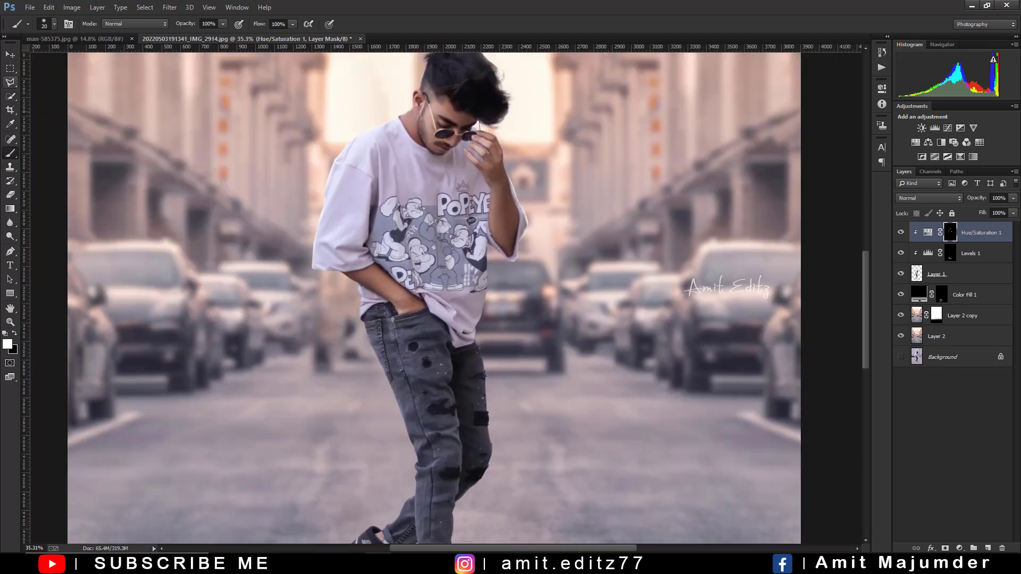
pyautogui.scroll(3, 436, 173)
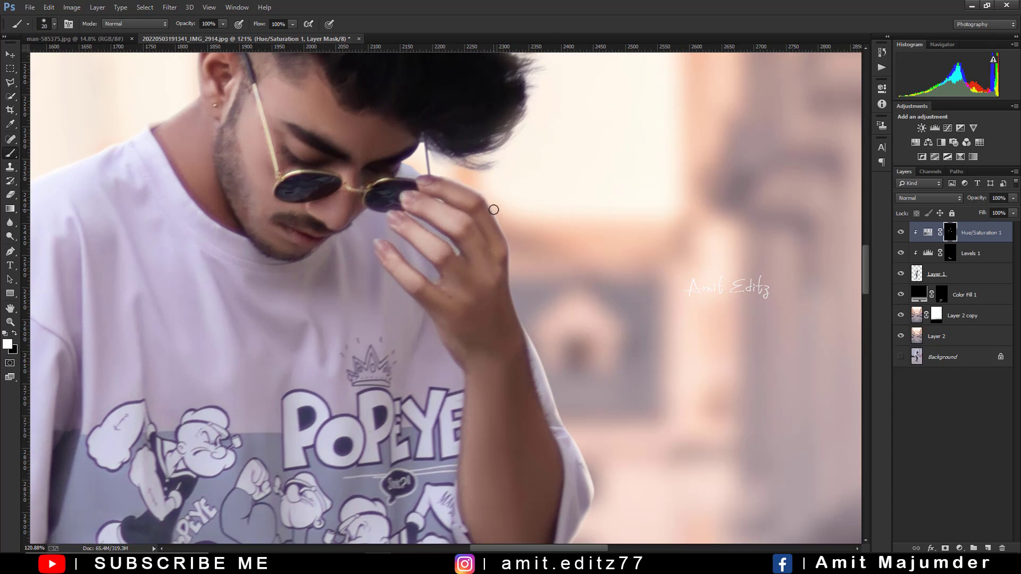
pyautogui.hotkey('ctrl', '0')
pyautogui.scroll(5, 200, 164)
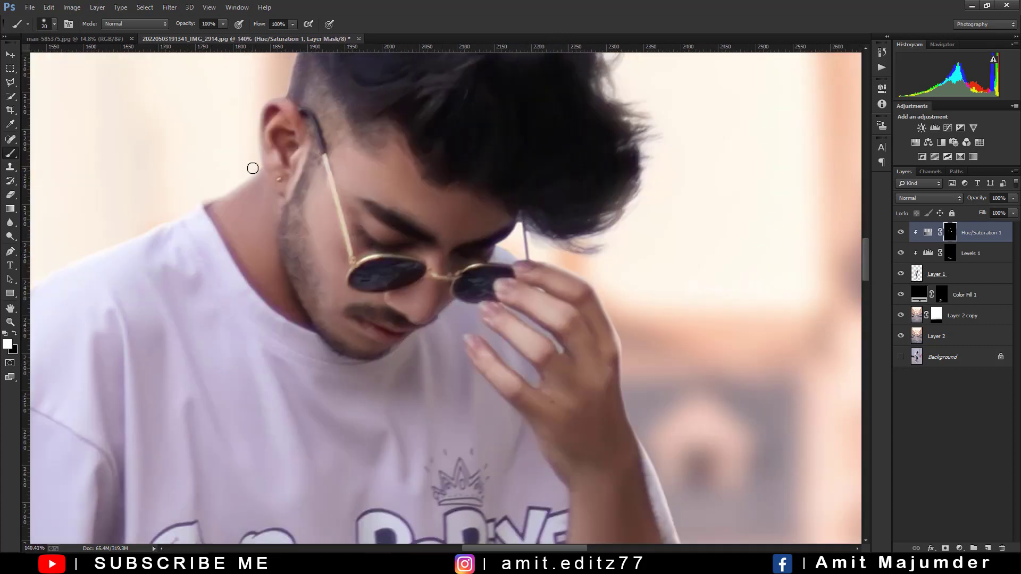
pyautogui.scroll(-5, 295, 107)
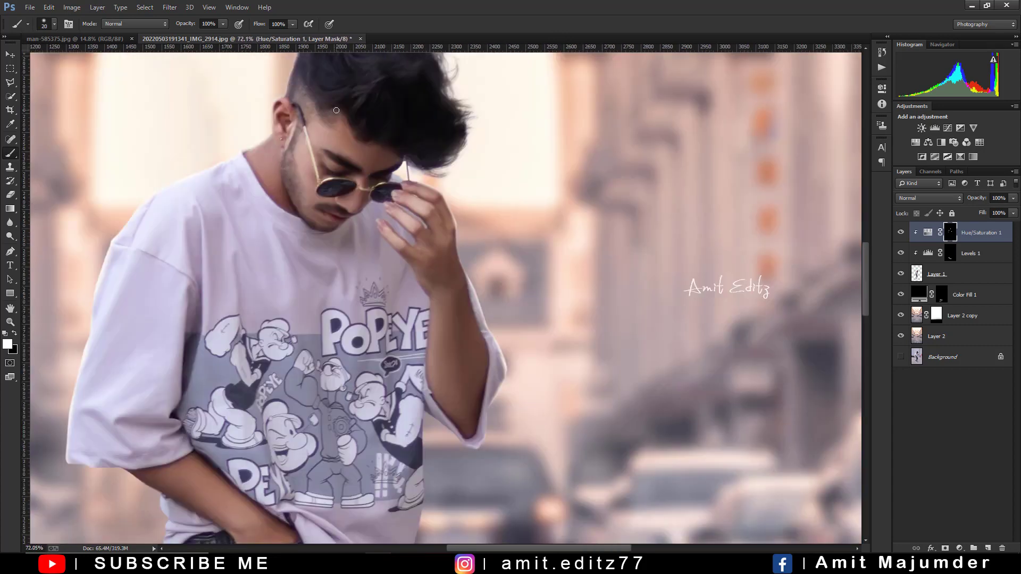
pyautogui.scroll(-2, 336, 111)
pyautogui.scroll(4, 250, 148)
pyautogui.scroll(-5, 306, 120)
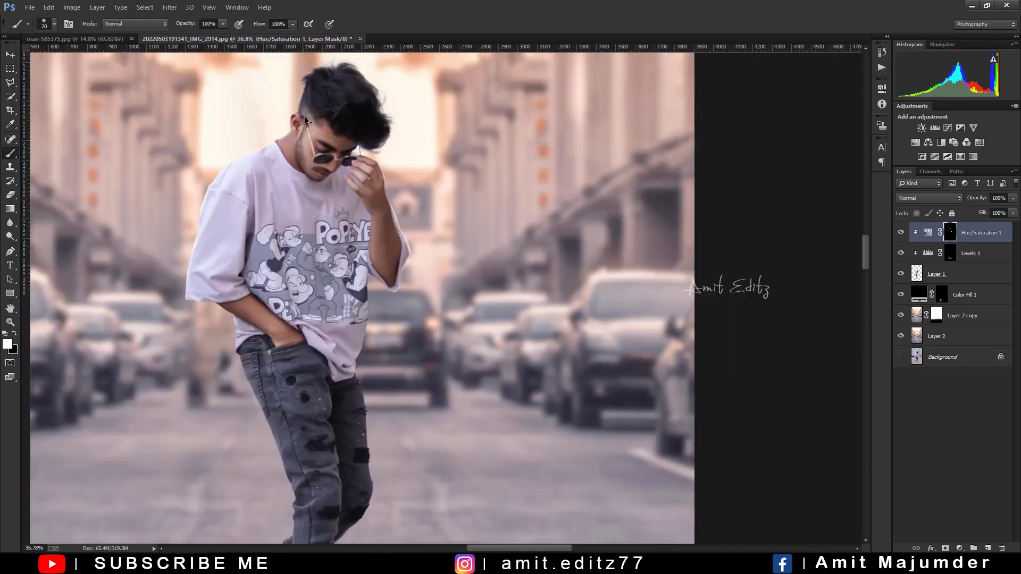
pyautogui.scroll(-1, 306, 120)
pyautogui.write('49')
pyautogui.moveTo(250, 135); pyautogui.dragTo(277, 133)
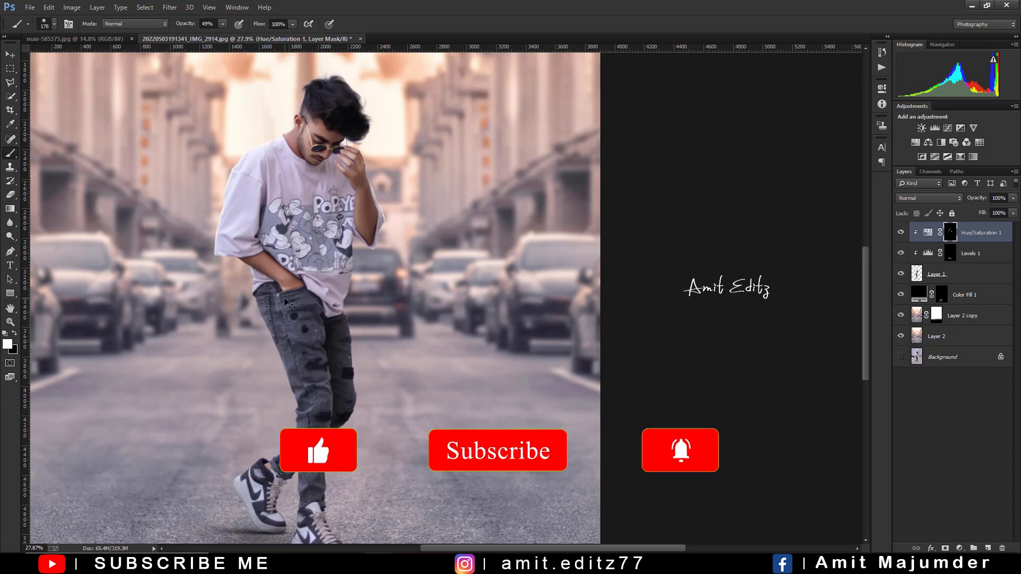
pyautogui.scroll(3, 270, 249)
pyautogui.scroll(3, 271, 245)
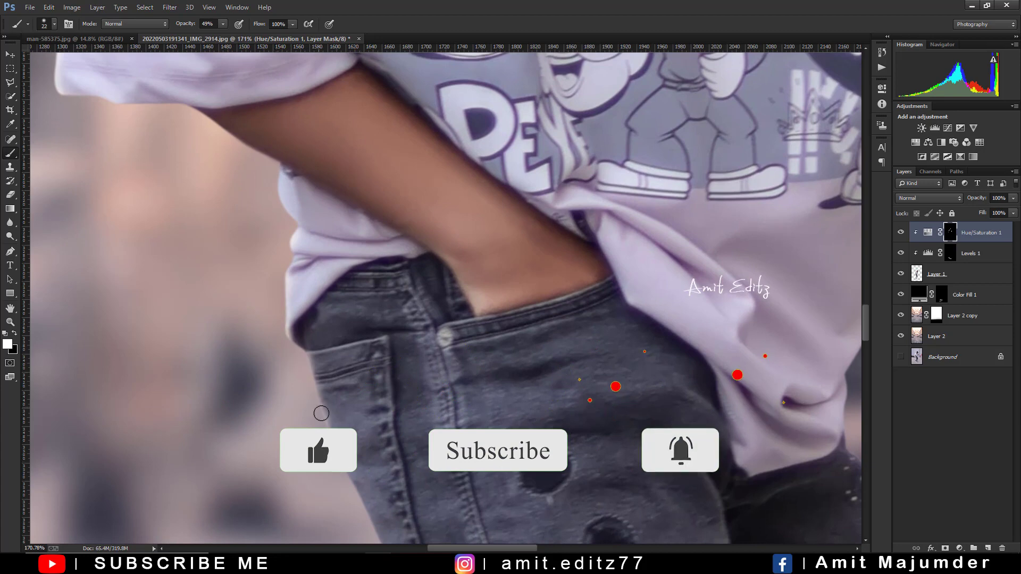
# Mask the glow off the pocket edge, then restore it along the jeans and shirt edges
pyautogui.press('x')
pyautogui.moveTo(331, 406); pyautogui.dragTo(362, 468)
pyautogui.scroll(-5, 362, 468)
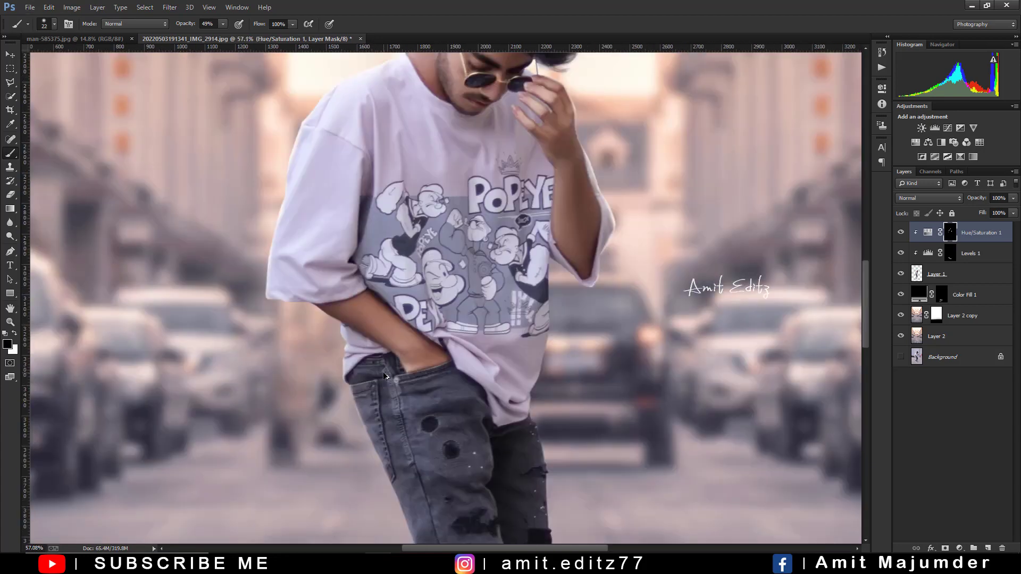
pyautogui.scroll(5, 503, 308)
pyautogui.press('x')
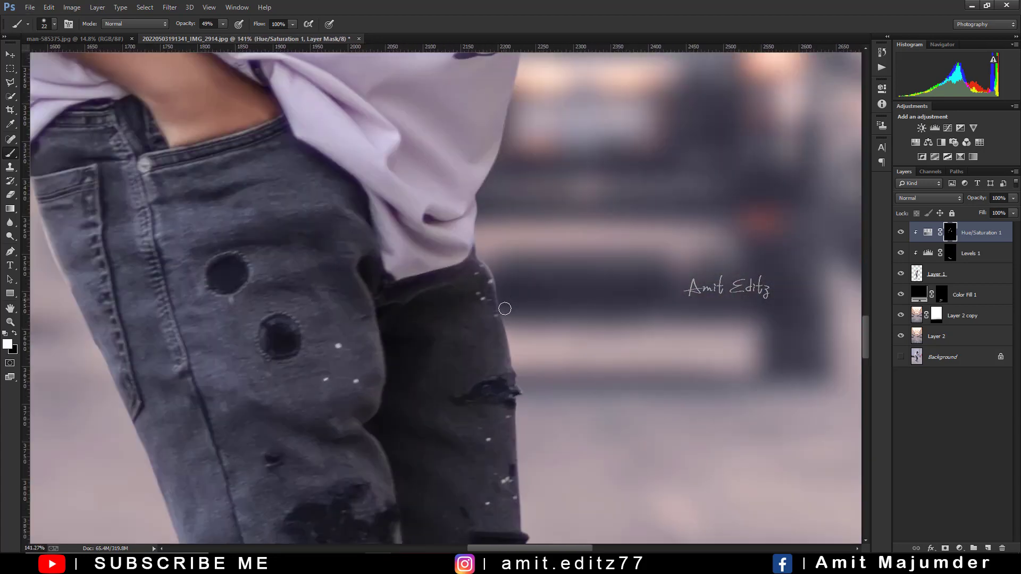
pyautogui.moveTo(505, 309); pyautogui.dragTo(514, 335)
pyautogui.scroll(4, 525, 110)
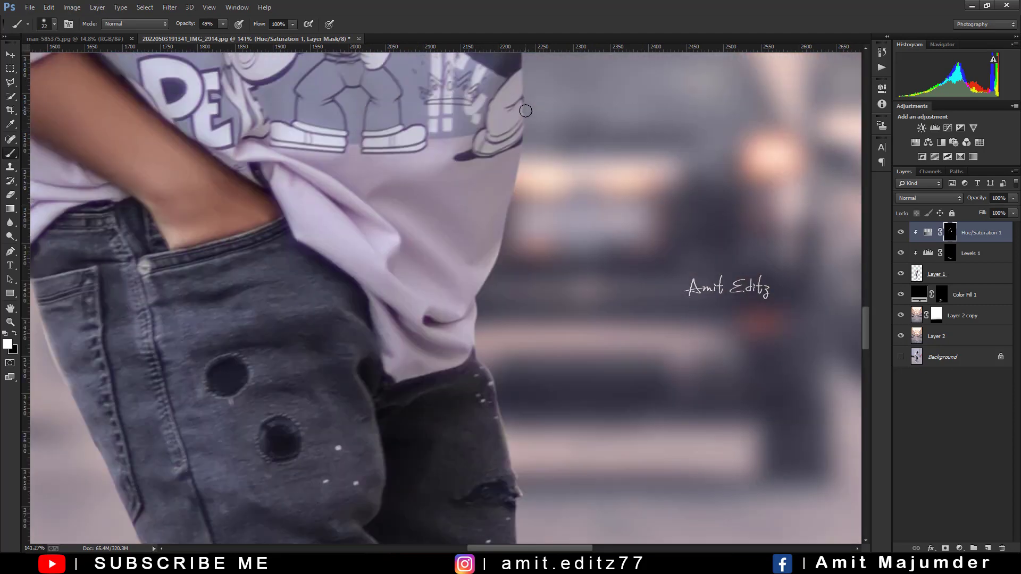
pyautogui.moveTo(521, 169); pyautogui.dragTo(494, 276)
pyautogui.scroll(-5, 516, 169)
pyautogui.scroll(4, 515, 169)
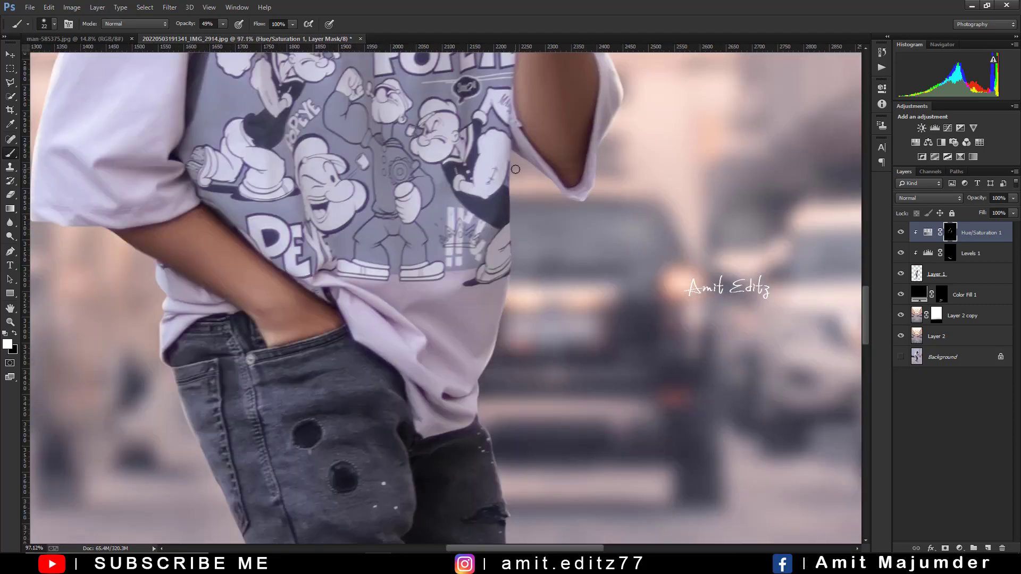
pyautogui.scroll(-5, 514, 279)
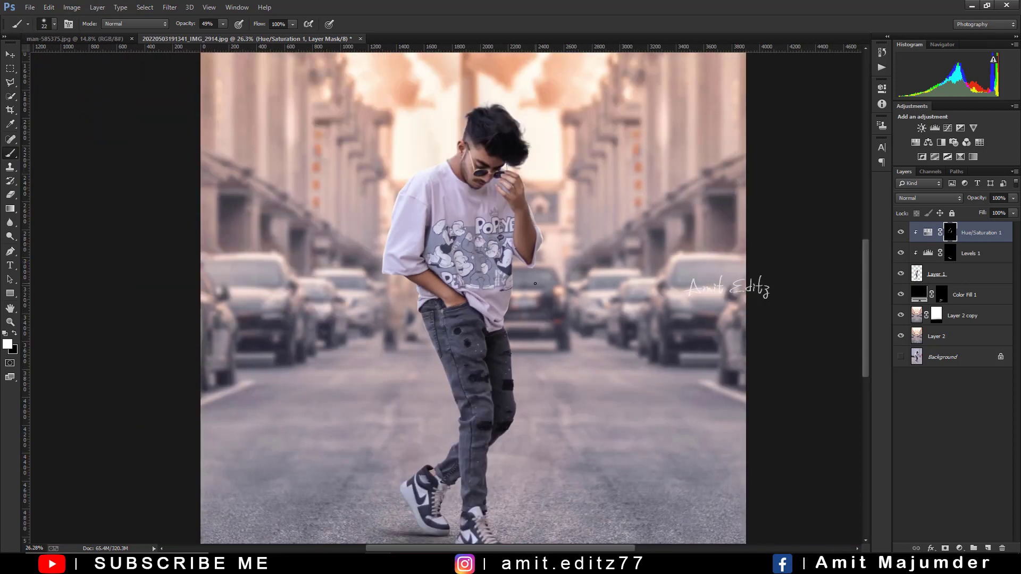
# Paint the Hue/Saturation mask along the rear sneaker's collar and the jeans above it
pyautogui.scroll(-2, 515, 252)
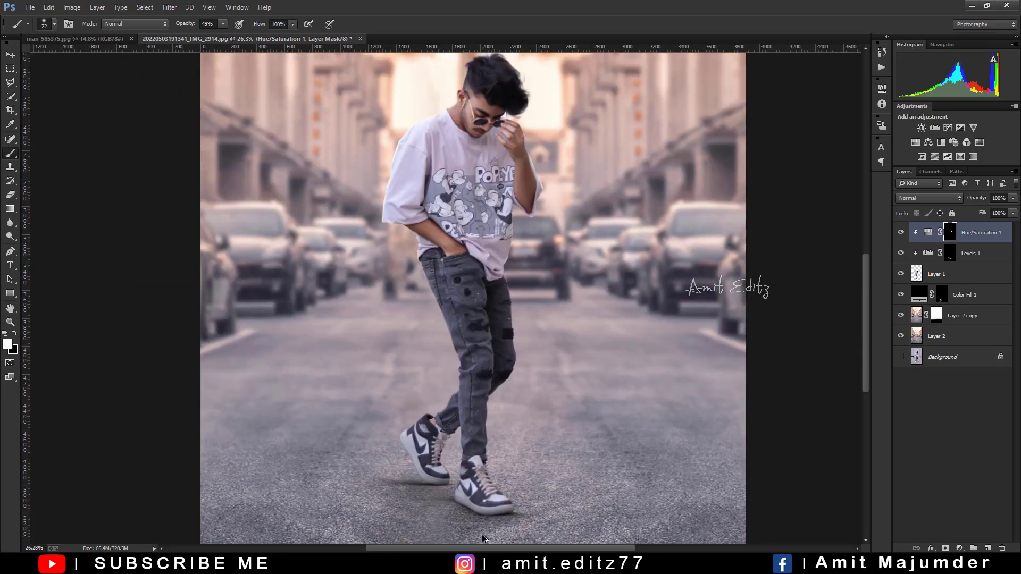
pyautogui.scroll(5, 423, 447)
pyautogui.scroll(3, 423, 446)
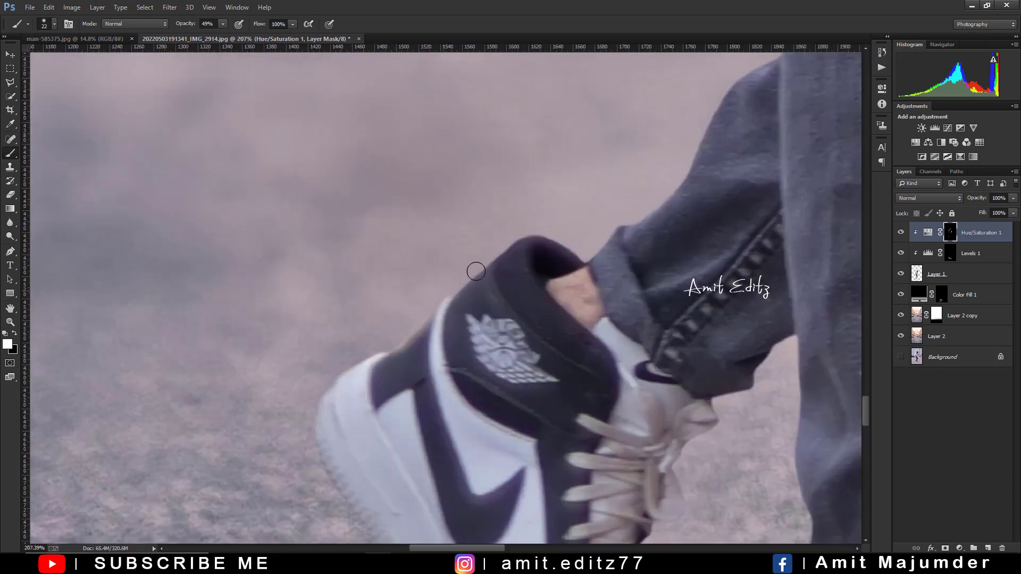
pyautogui.moveTo(476, 272)
pyautogui.mouseDown()
pyautogui.moveTo(463, 285)
pyautogui.moveTo(552, 231)
pyautogui.moveTo(504, 241)
pyautogui.moveTo(596, 243)
pyautogui.mouseUp()
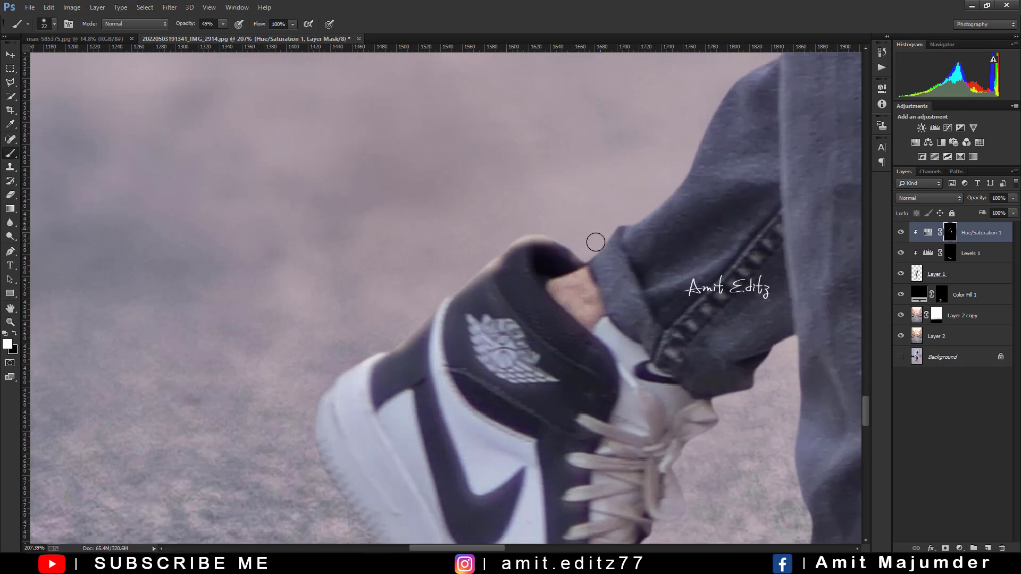
pyautogui.moveTo(679, 170); pyautogui.dragTo(522, 326)
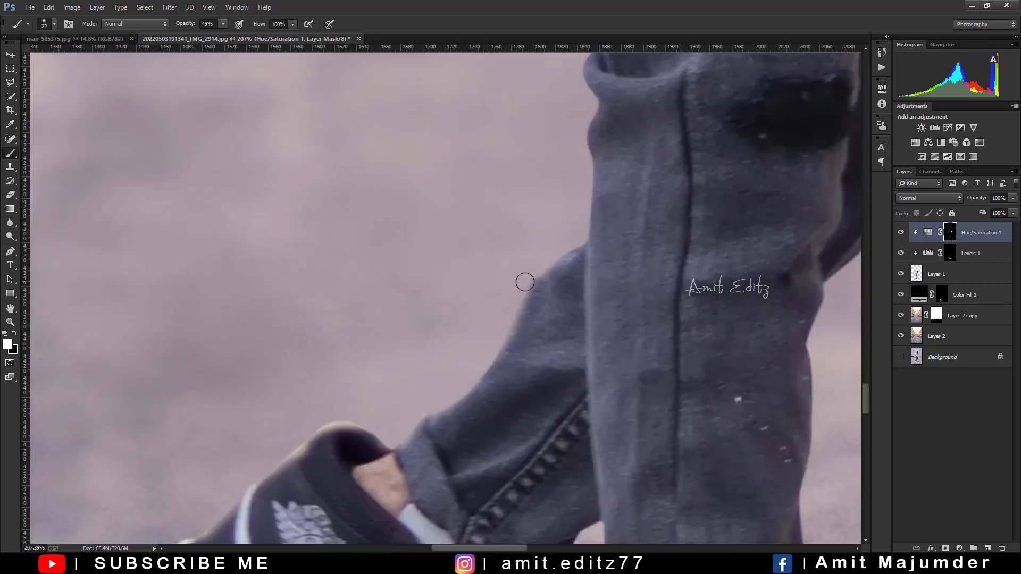
pyautogui.scroll(-5, 525, 282)
pyautogui.scroll(2, 526, 285)
pyautogui.scroll(2, 528, 286)
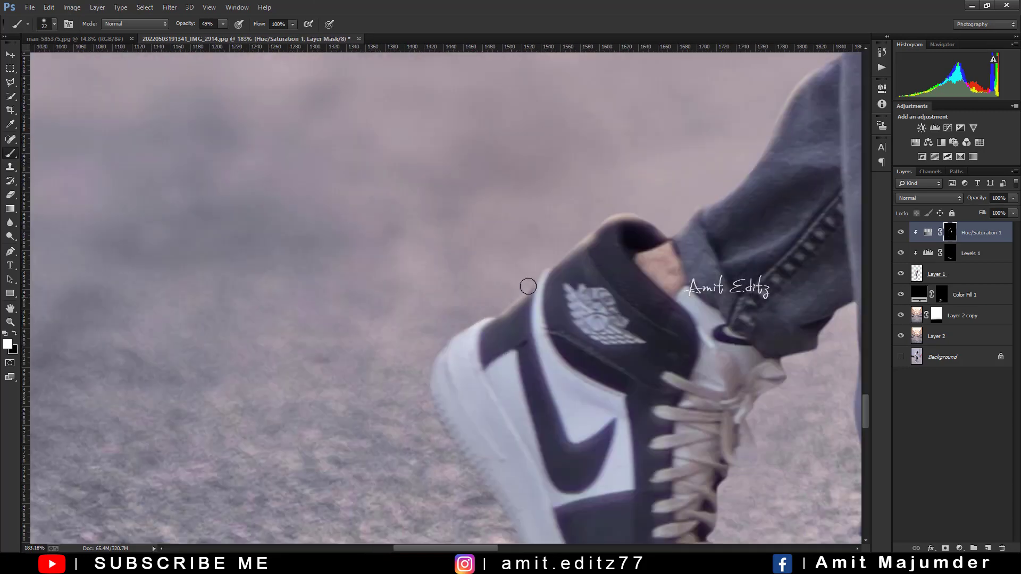
pyautogui.scroll(-2, 528, 287)
pyautogui.scroll(-3, 543, 271)
pyautogui.scroll(3, 575, 249)
pyautogui.scroll(1, 589, 242)
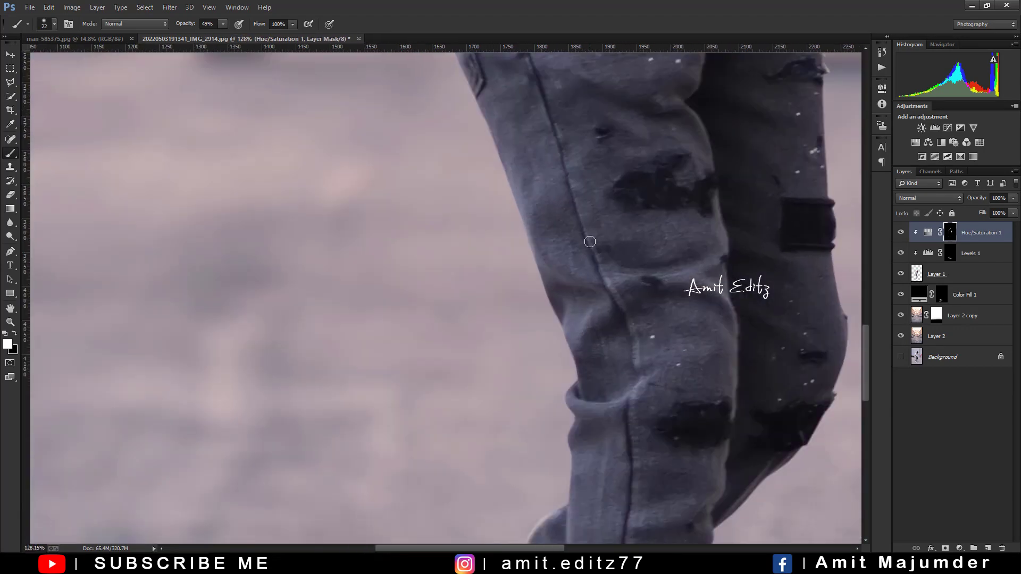
pyautogui.scroll(2, 556, 326)
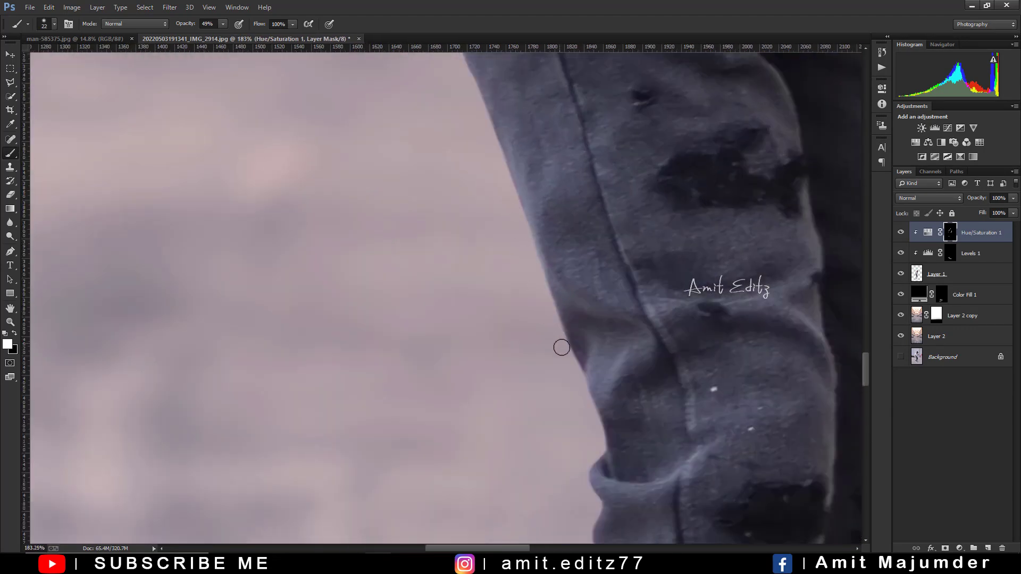
# Paint the mask along the front sneaker's laces and toe and the other sneaker's edge
pyautogui.moveTo(599, 449); pyautogui.dragTo(583, 192)
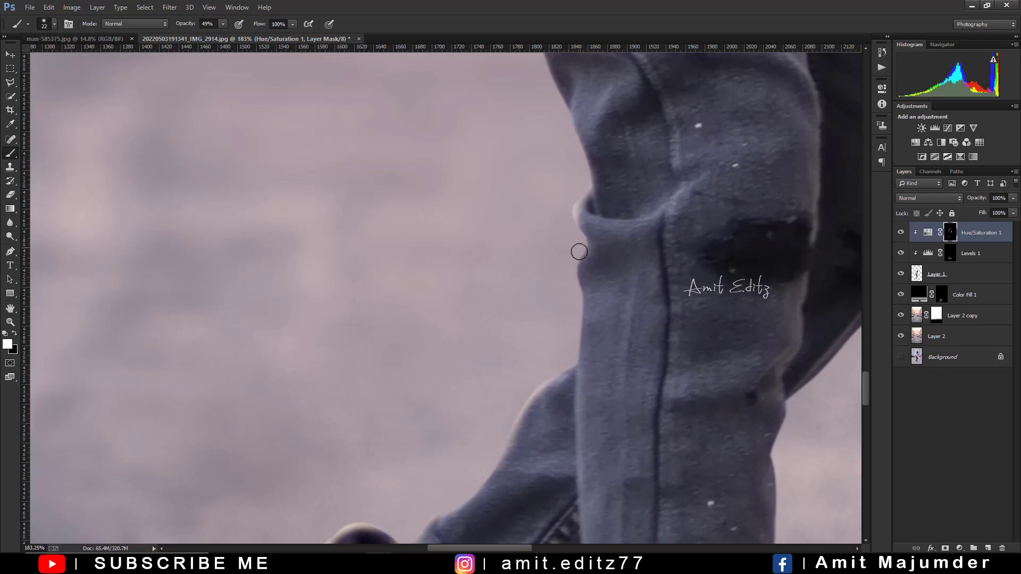
pyautogui.scroll(-2, 541, 360)
pyautogui.scroll(-4, 533, 296)
pyautogui.scroll(-1, 533, 293)
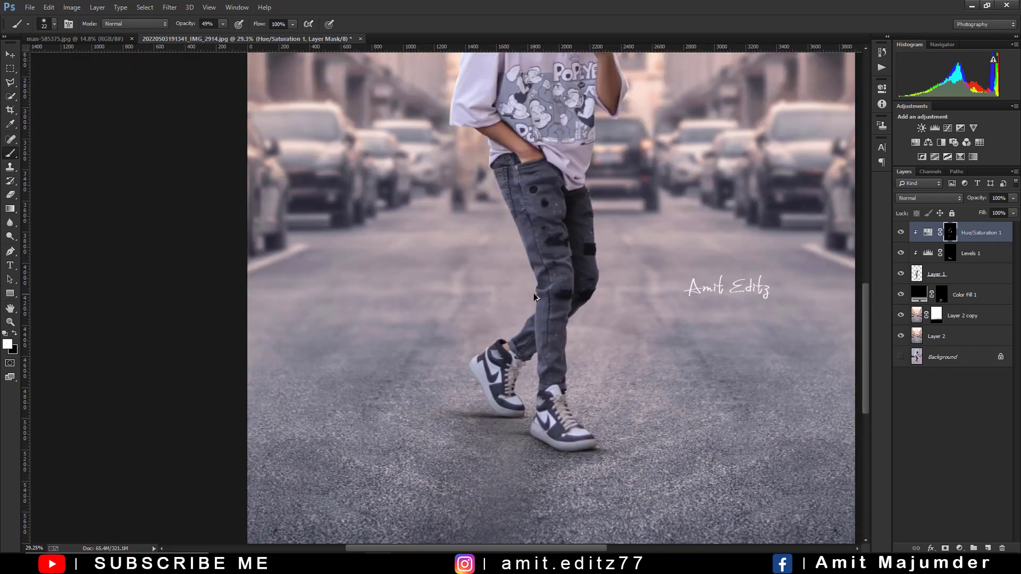
pyautogui.scroll(5, 585, 426)
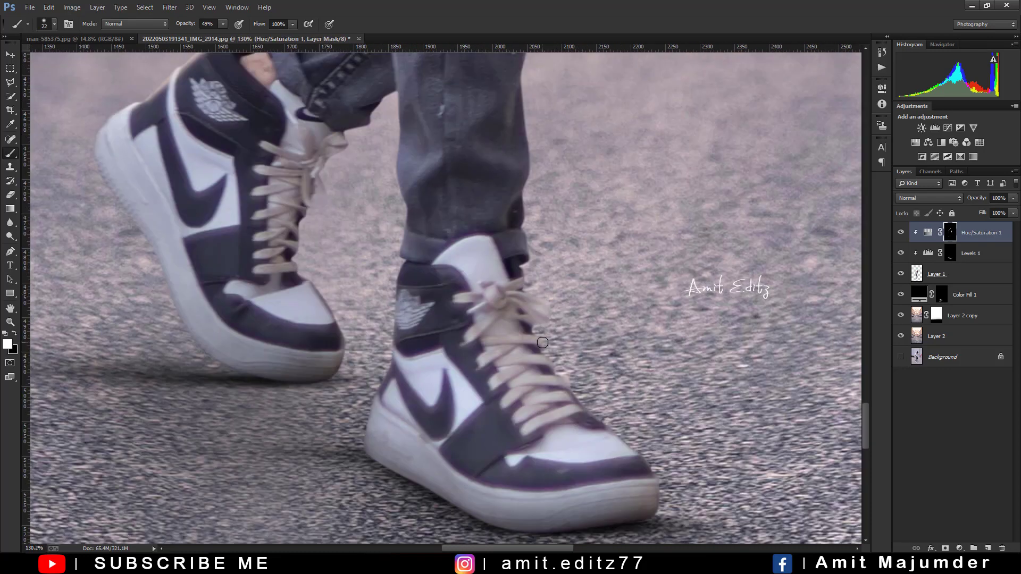
pyautogui.moveTo(542, 343); pyautogui.dragTo(660, 471)
pyautogui.moveTo(312, 269); pyautogui.dragTo(341, 338)
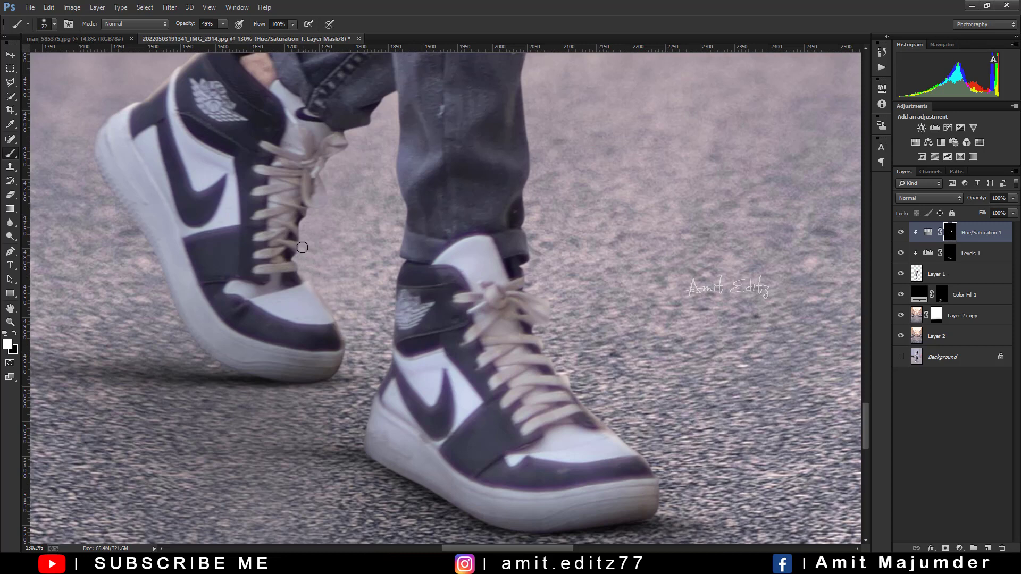
pyautogui.scroll(-3, 340, 171)
pyautogui.scroll(-3, 461, 255)
pyautogui.scroll(2, 460, 255)
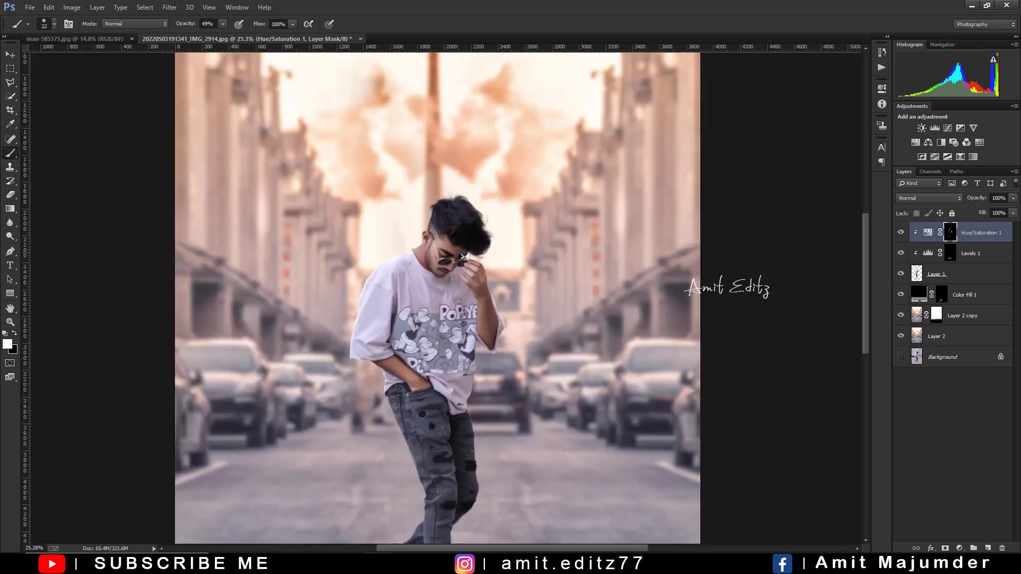
pyautogui.scroll(-2, 460, 256)
# Stamp all visible layers into Layer 3 and merge visible layers into it
pyautogui.hotkey('ctrl', 'alt', 'shift', 'e')
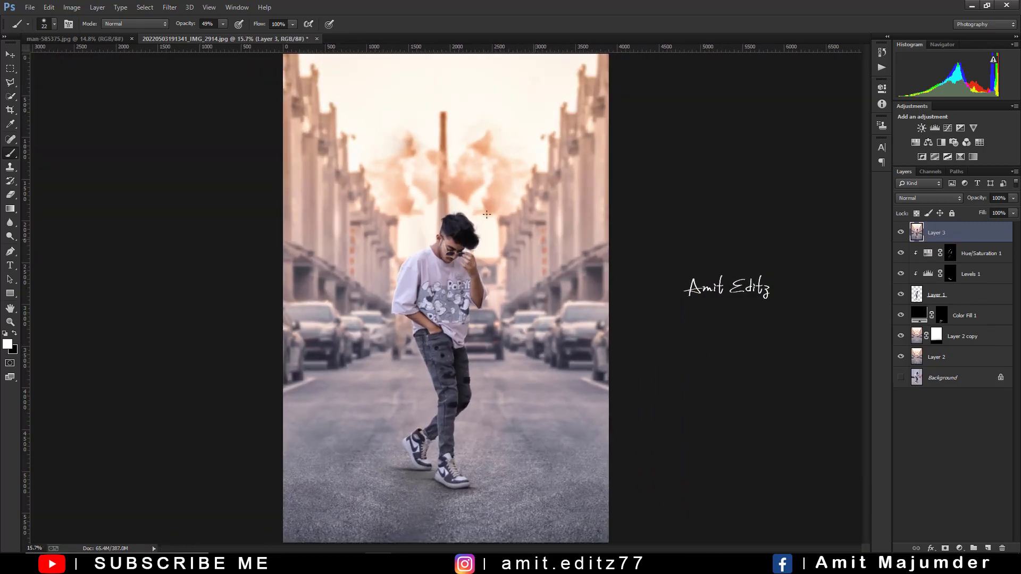
pyautogui.rightClick(970, 238)
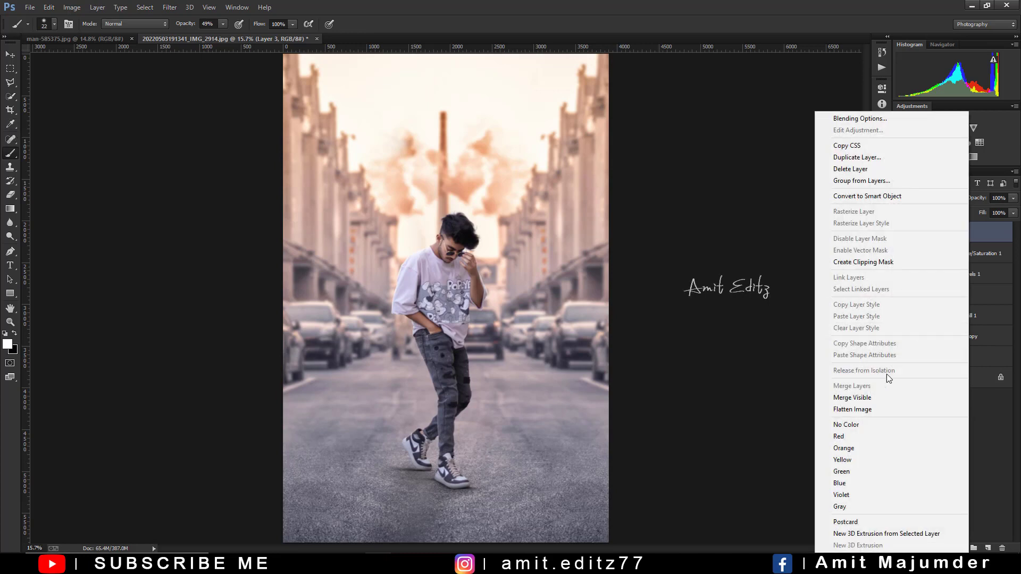
pyautogui.click(872, 396)
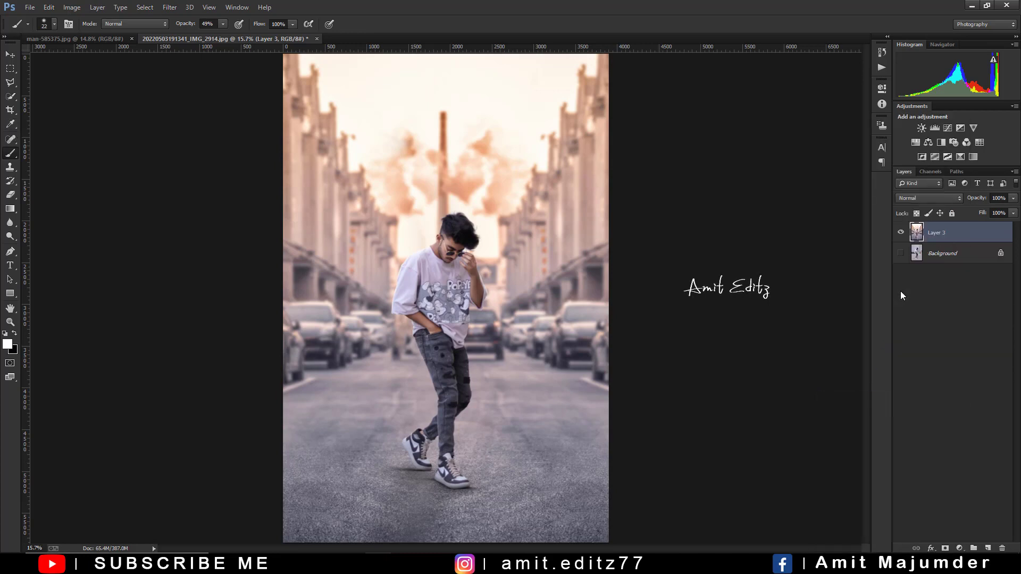
# Apply the crop and duplicate Layer 3 as Layer 3 copy
pyautogui.click(10, 109)
pyautogui.press('Return')
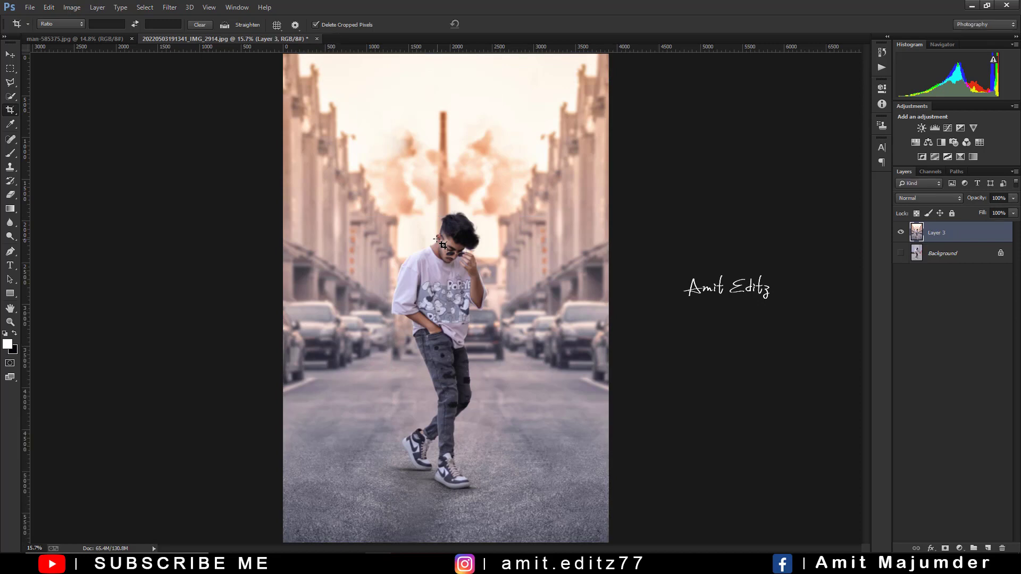
pyautogui.scroll(-1, 446, 247)
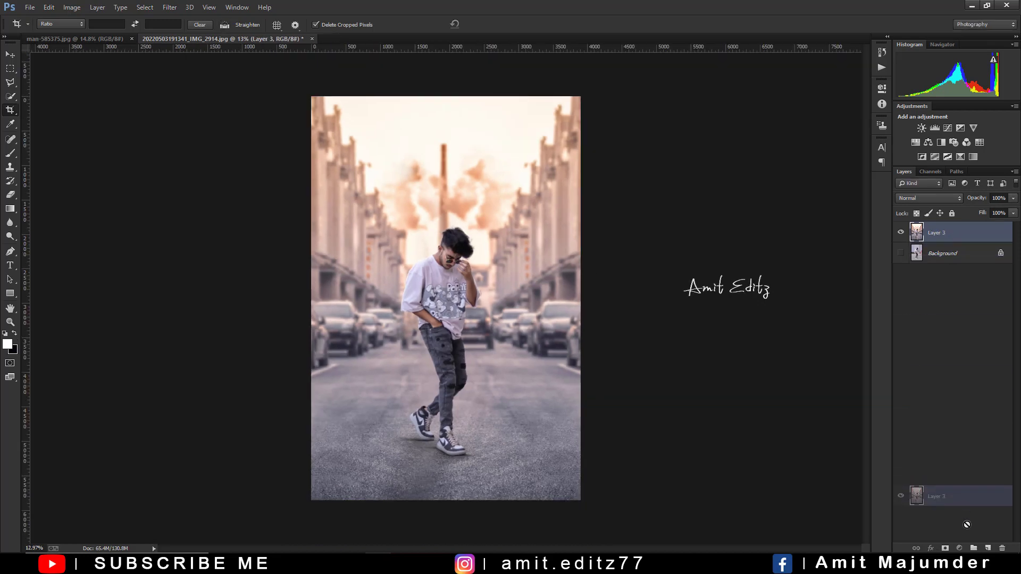
pyautogui.moveTo(979, 550); pyautogui.dragTo(988, 549)
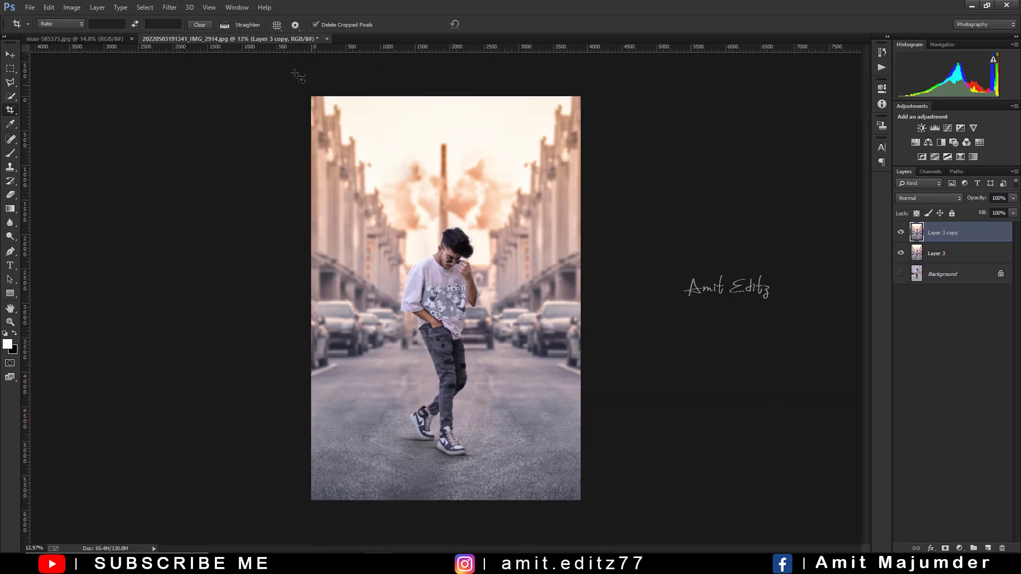
pyautogui.click(170, 8)
# In the Camera Raw Basic panel, set Tint +6 and Contrast +26
pyautogui.click(189, 67)
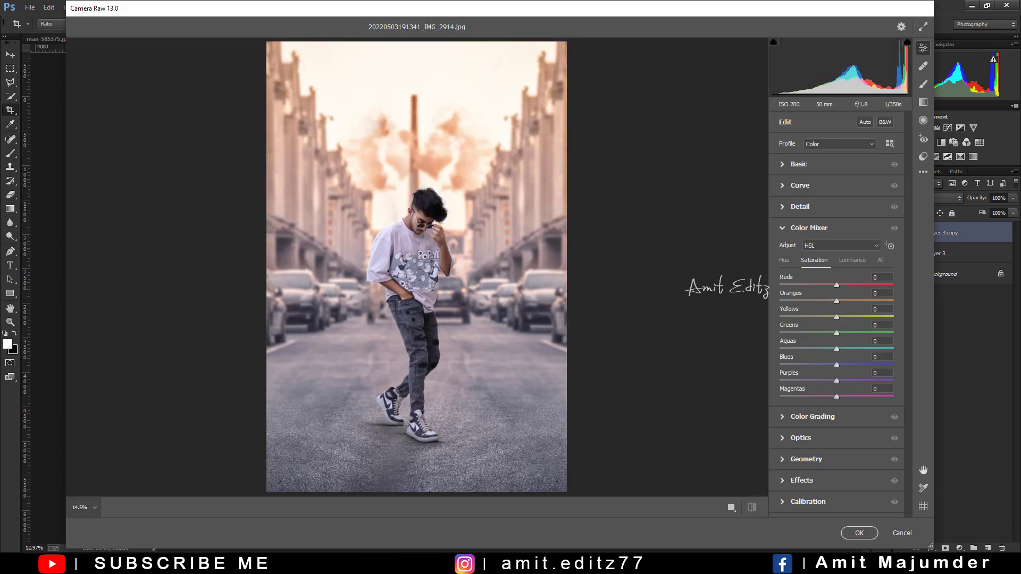
pyautogui.click(835, 166)
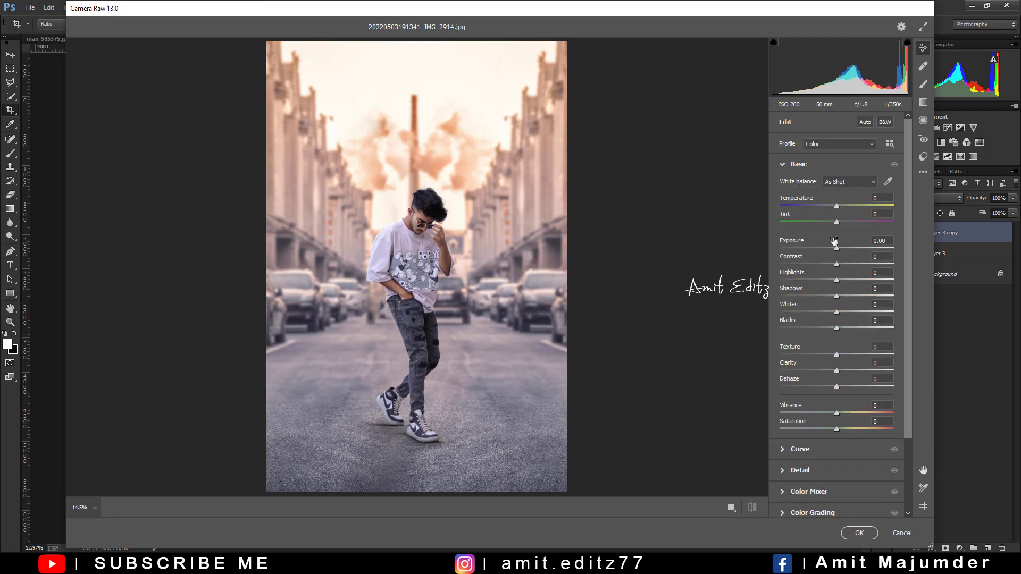
pyautogui.moveTo(837, 222); pyautogui.dragTo(842, 221)
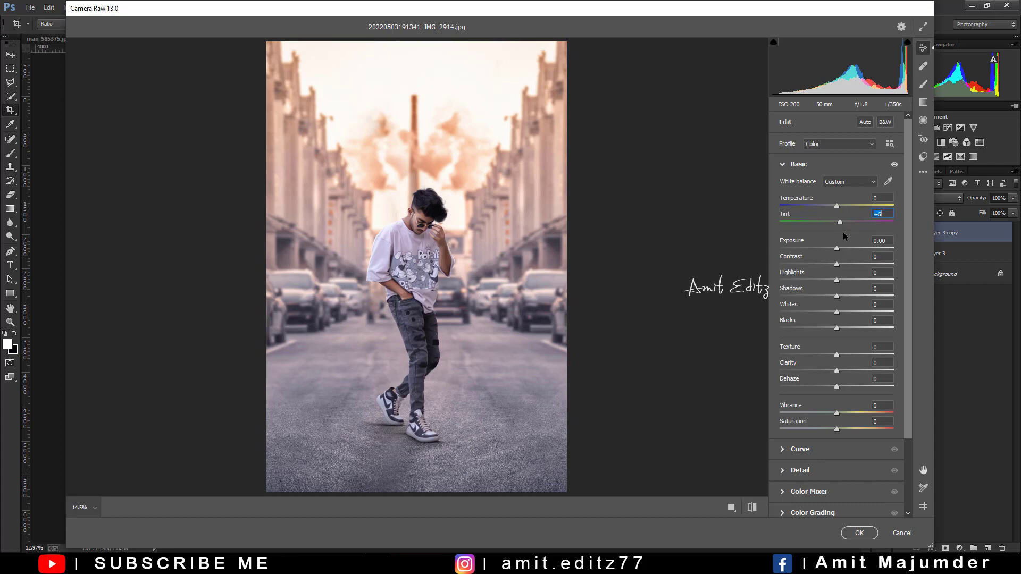
pyautogui.moveTo(836, 264); pyautogui.dragTo(852, 265)
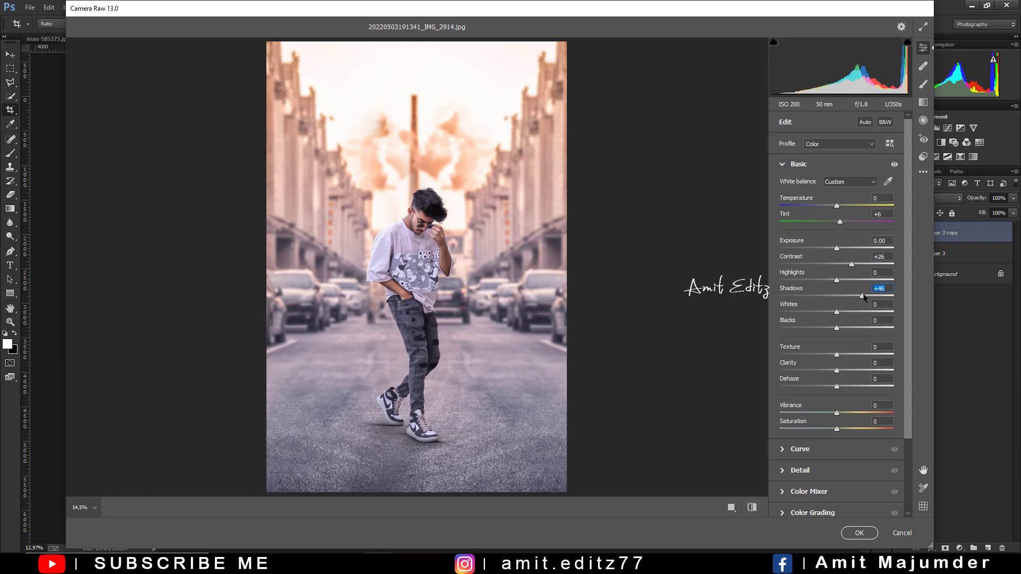
# Set Shadows +7, Blacks -7, Clarity +7, then Sharpening 19 and Noise Reduction 5
pyautogui.moveTo(862, 296)
pyautogui.mouseDown()
pyautogui.moveTo(824, 296)
pyautogui.moveTo(875, 296)
pyautogui.moveTo(840, 303)
pyautogui.moveTo(822, 328)
pyautogui.moveTo(813, 324)
pyautogui.moveTo(832, 331)
pyautogui.mouseUp()
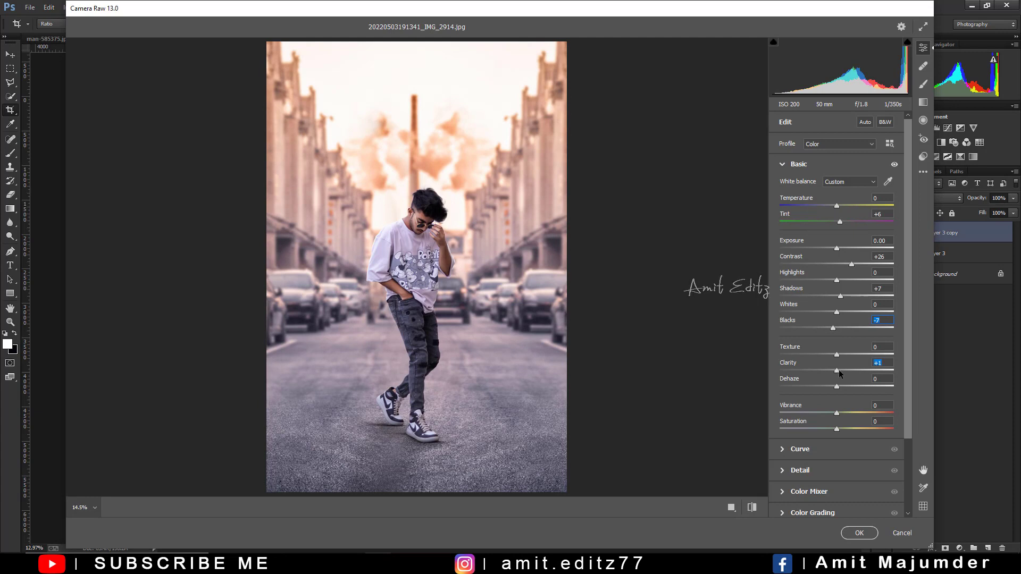
pyautogui.moveTo(839, 372); pyautogui.dragTo(841, 372)
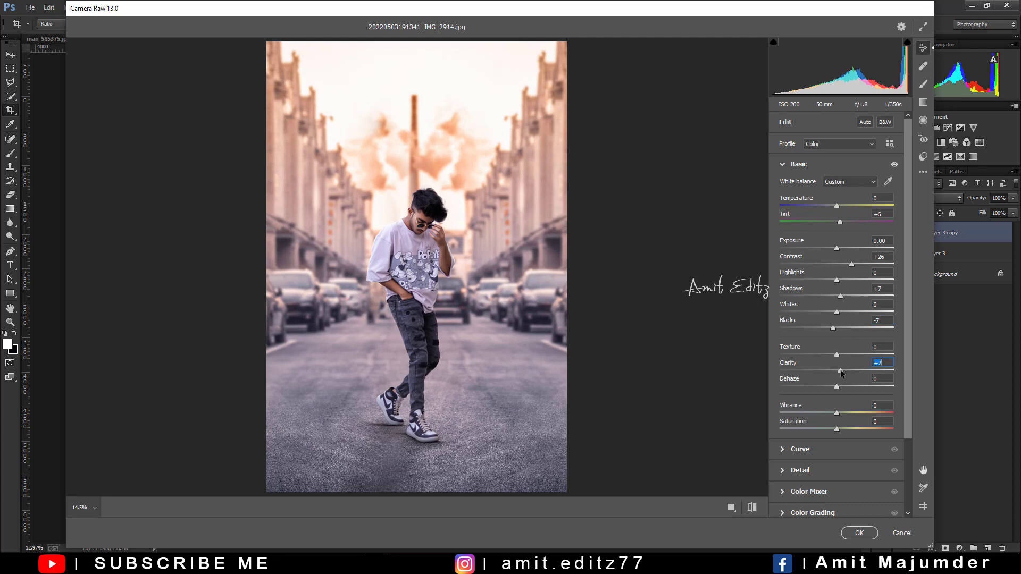
pyautogui.click(817, 466)
pyautogui.click(795, 232)
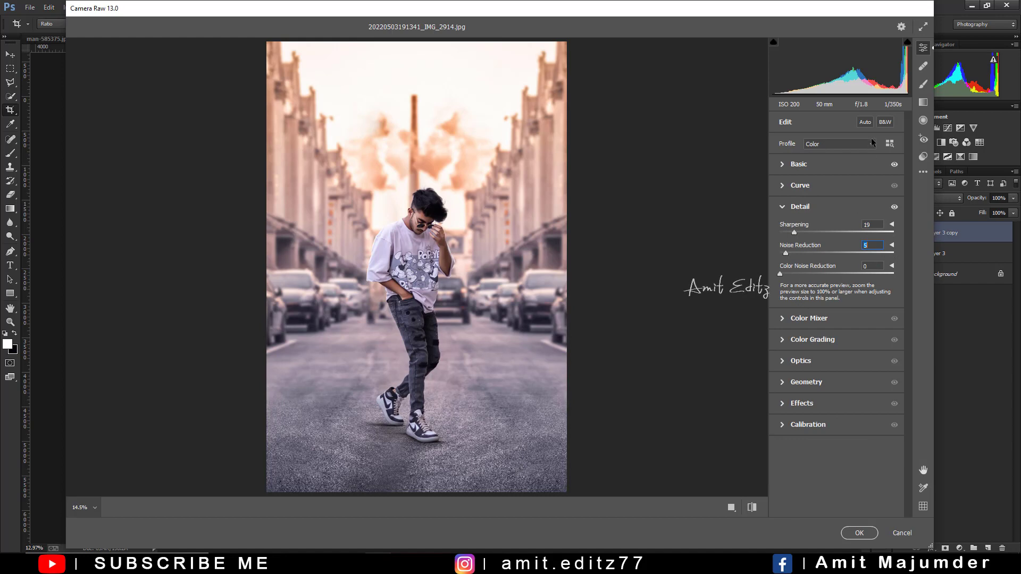
# Add midtone points to the Camera Raw point curve and raise the black endpoint slightly
pyautogui.click(815, 187)
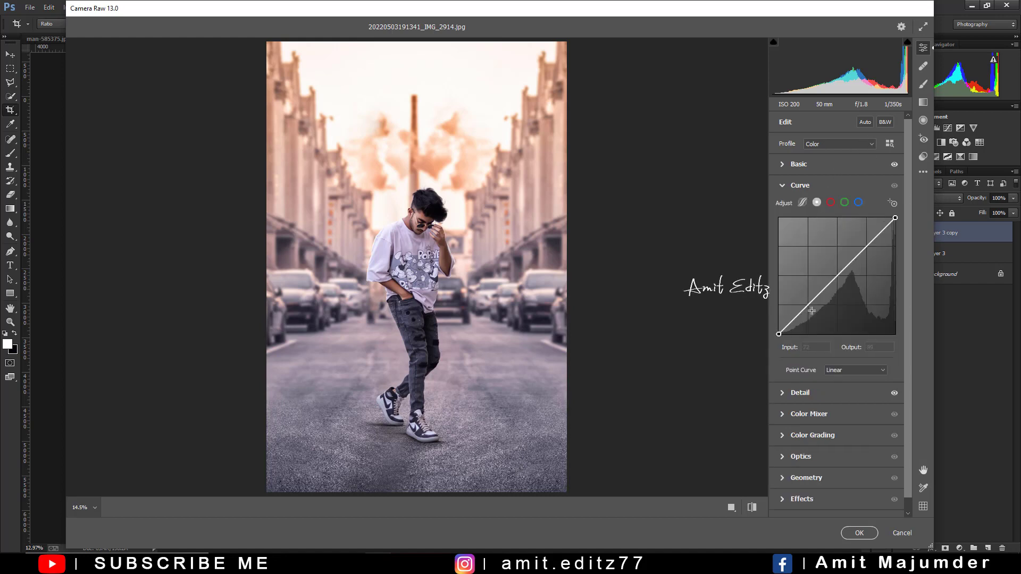
pyautogui.click(809, 305)
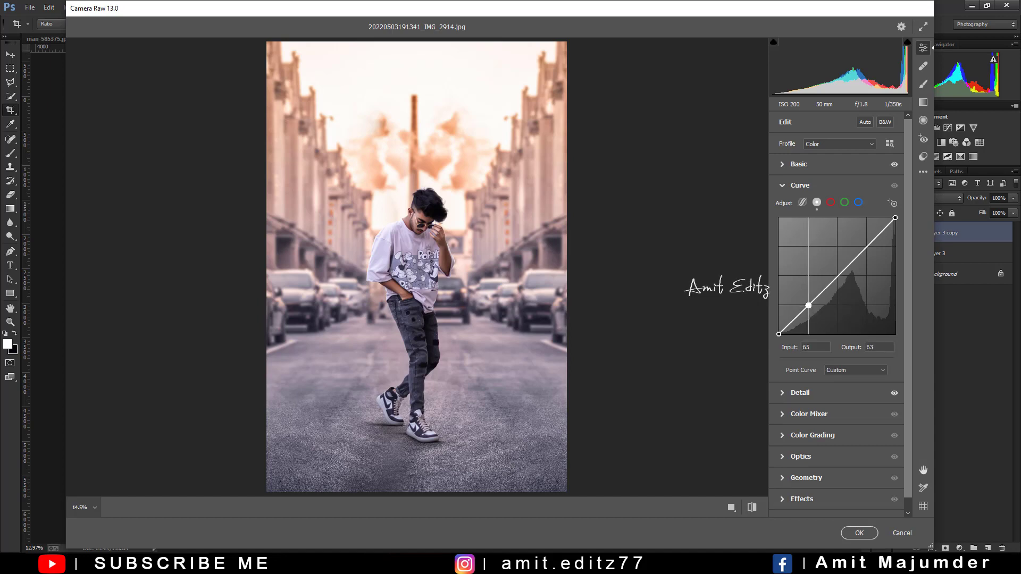
pyautogui.moveTo(779, 335); pyautogui.dragTo(787, 319)
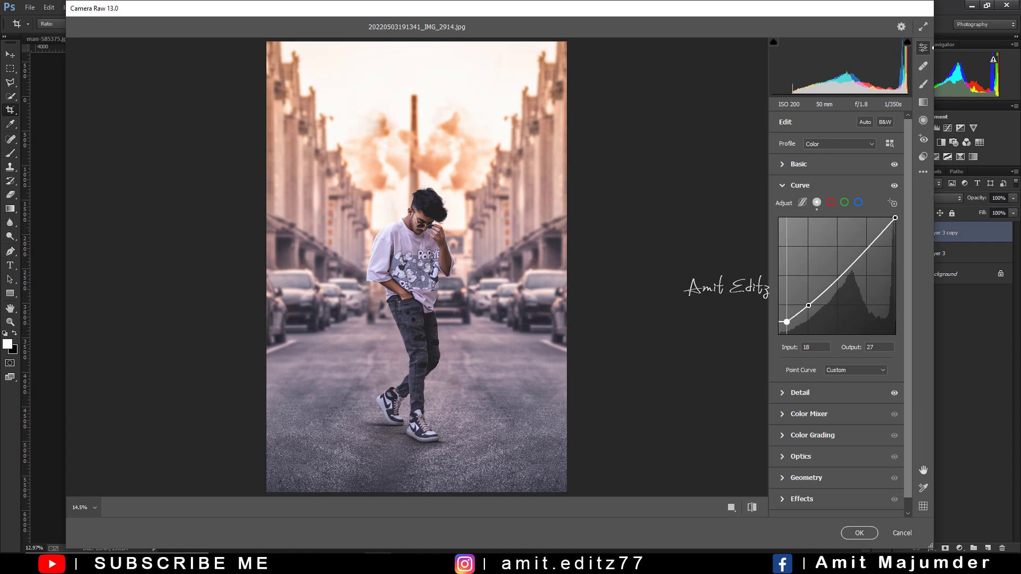
pyautogui.moveTo(787, 319); pyautogui.dragTo(779, 330)
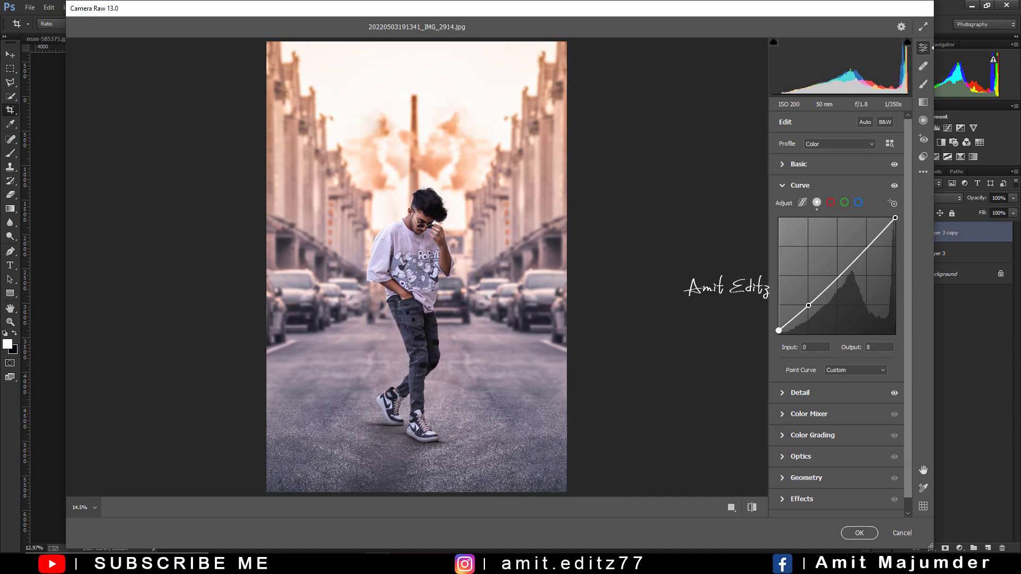
pyautogui.click(839, 276)
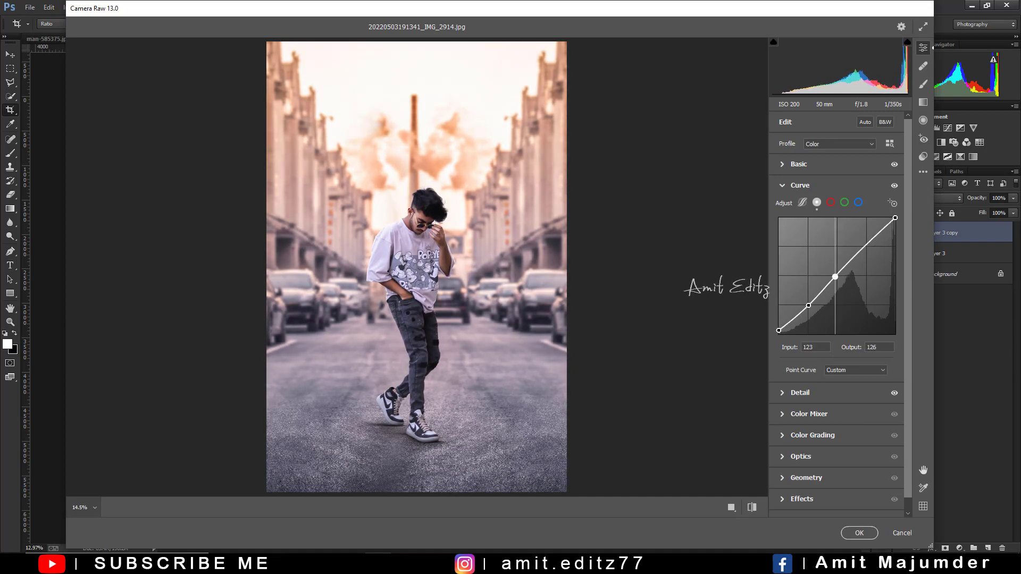
pyautogui.moveTo(838, 276); pyautogui.dragTo(839, 276)
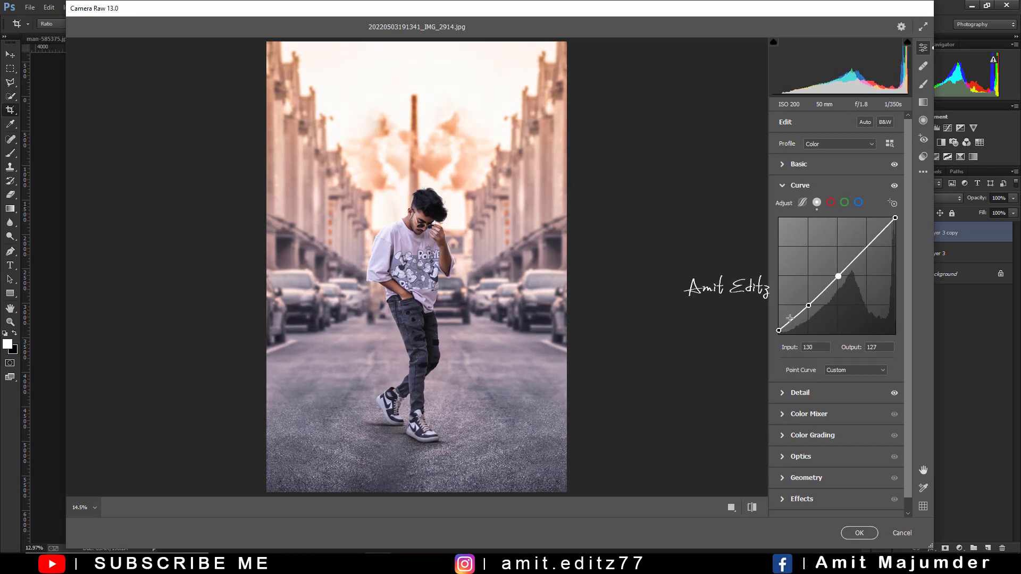
pyautogui.moveTo(779, 330); pyautogui.dragTo(785, 327)
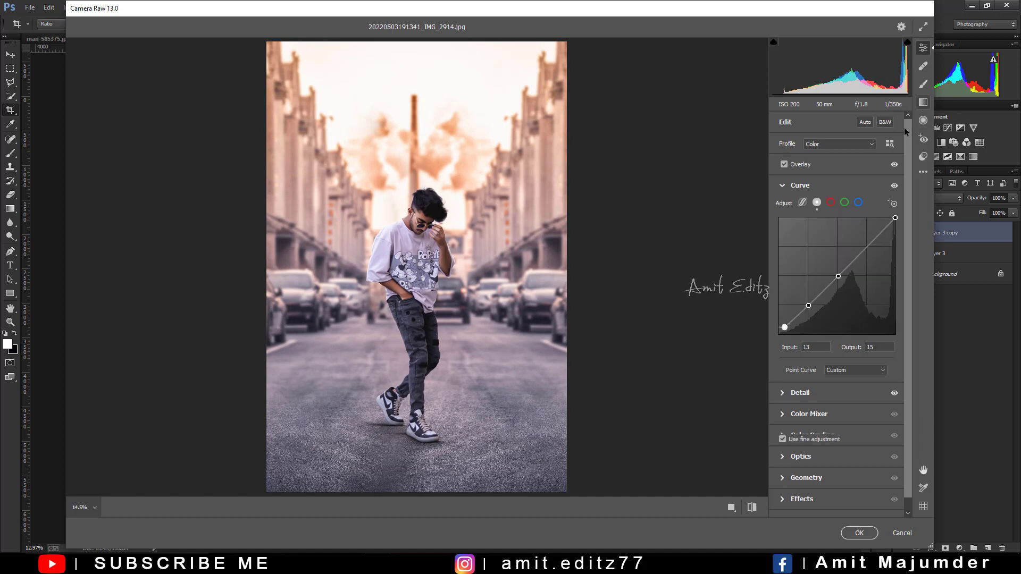
pyautogui.click(923, 102)
# Draw -1.20 exposure graduated filters diagonally across the road and from the lower left
pyautogui.moveTo(602, 463)
pyautogui.mouseDown()
pyautogui.moveTo(467, 322)
pyautogui.moveTo(485, 272)
pyautogui.mouseUp()
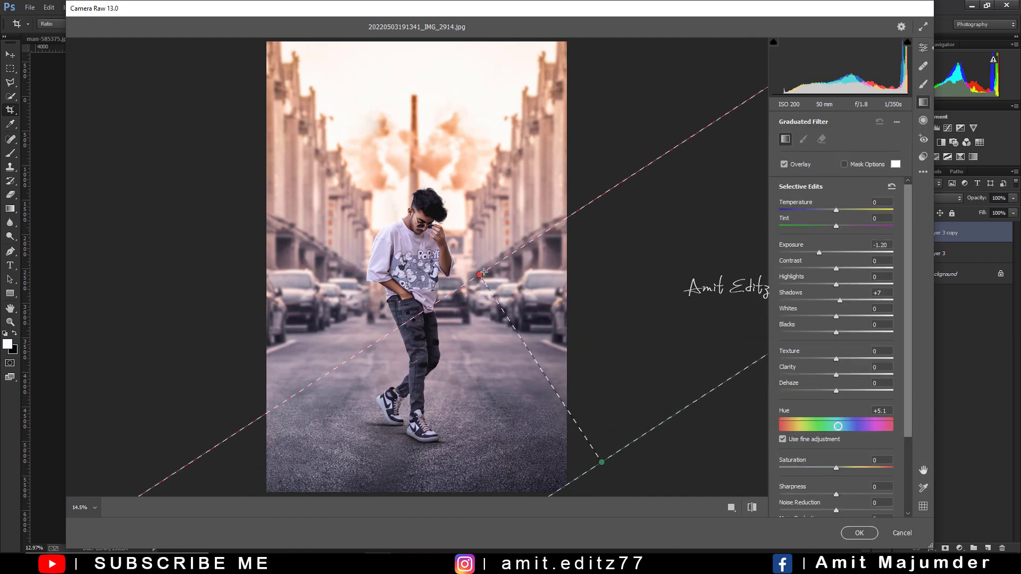
pyautogui.moveTo(521, 349); pyautogui.dragTo(547, 303)
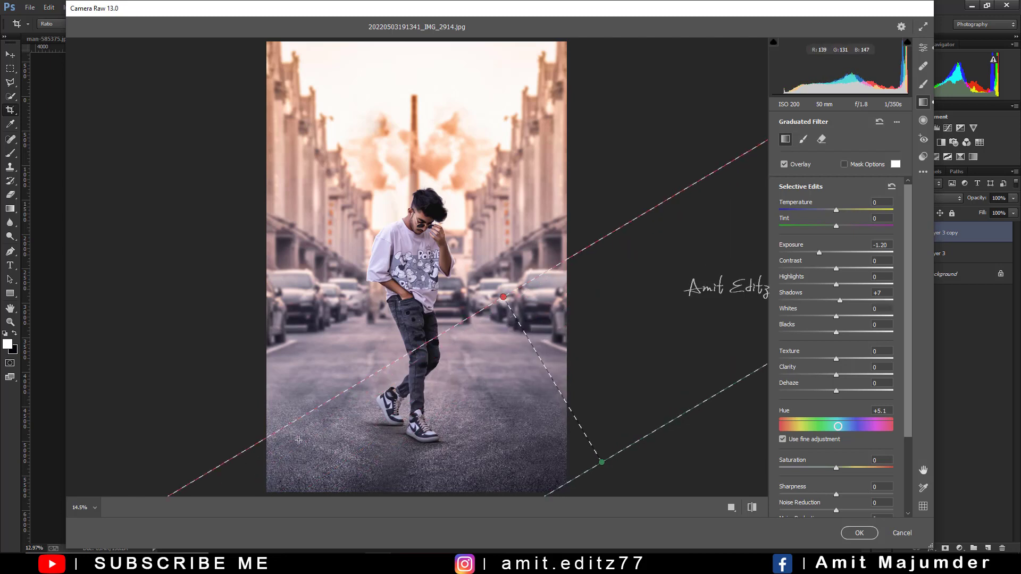
pyautogui.moveTo(251, 473)
pyautogui.mouseDown()
pyautogui.moveTo(480, 335)
pyautogui.moveTo(341, 345)
pyautogui.mouseUp()
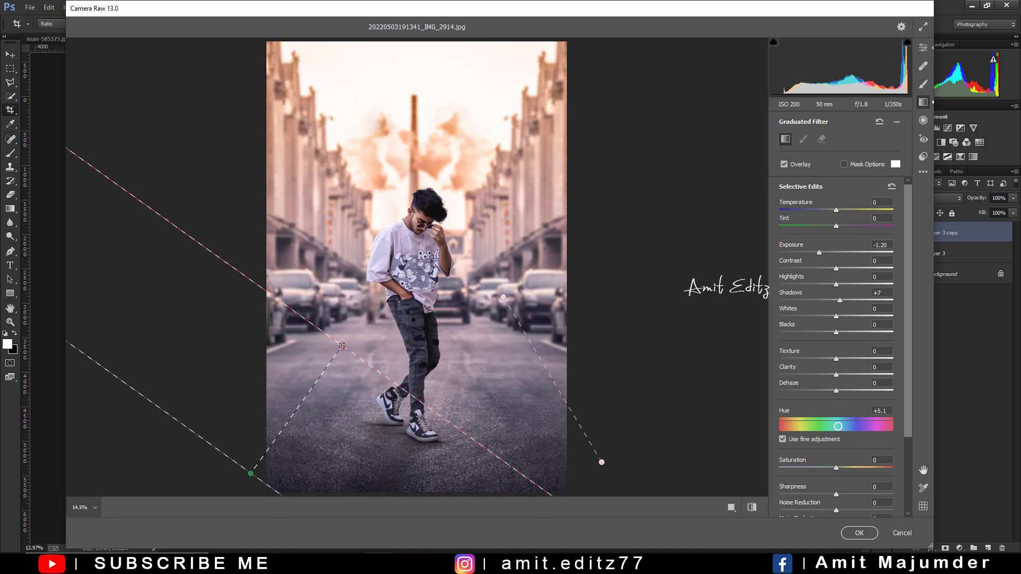
pyautogui.click(924, 47)
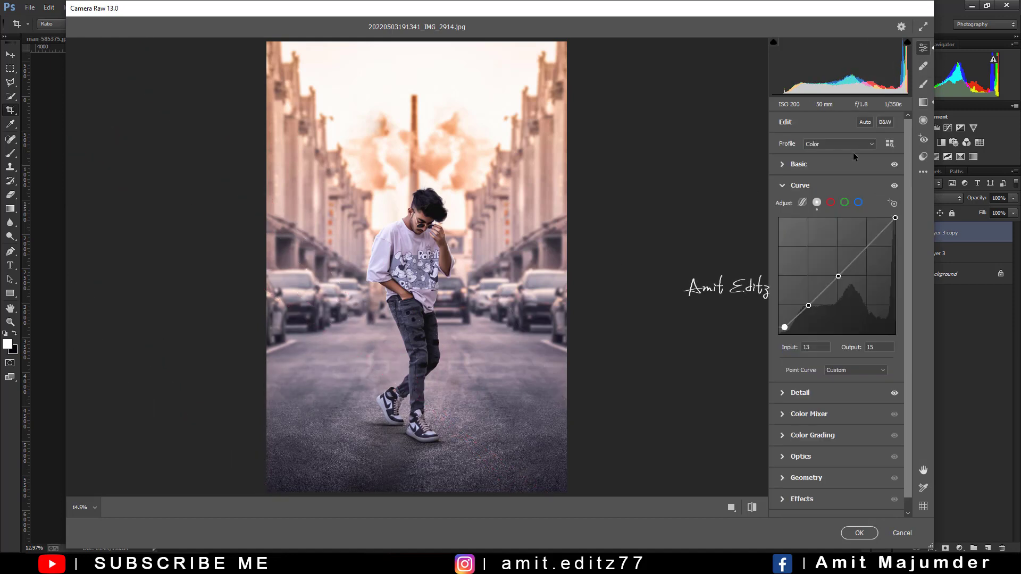
# Raise the Oranges luminance to +16 in the Color Mixer
pyautogui.click(826, 415)
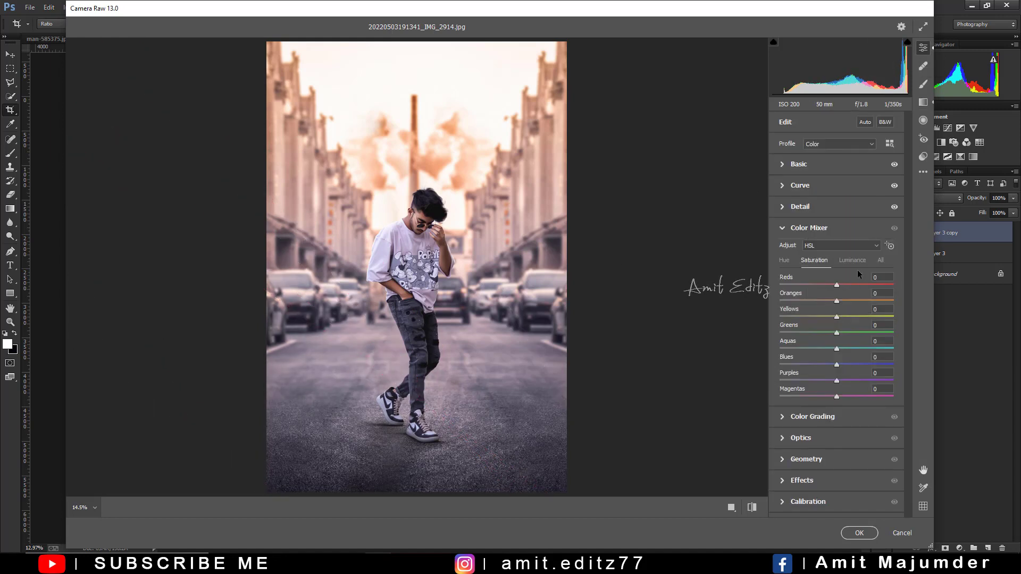
pyautogui.click(853, 260)
pyautogui.moveTo(837, 301); pyautogui.dragTo(846, 299)
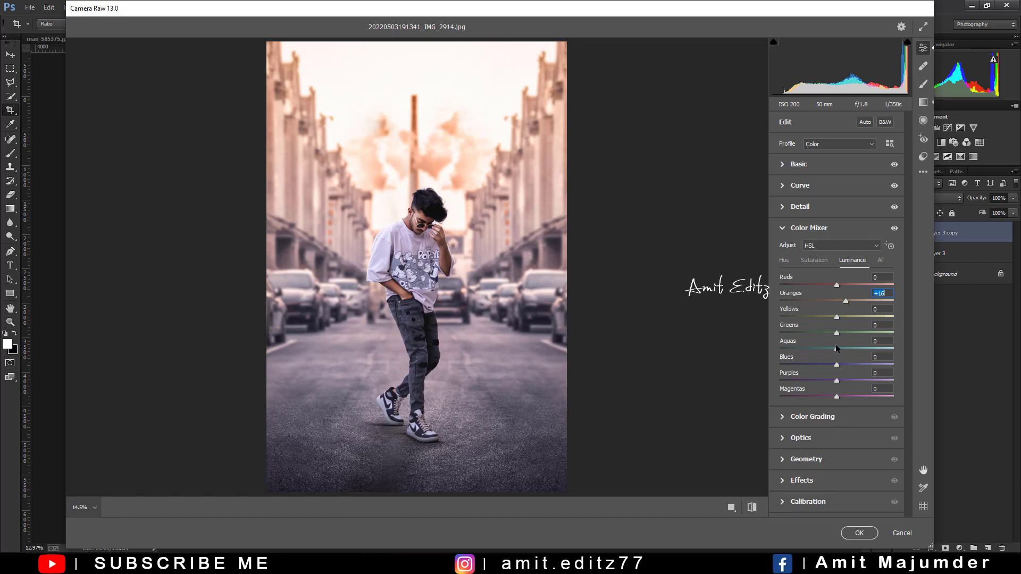
pyautogui.click(837, 420)
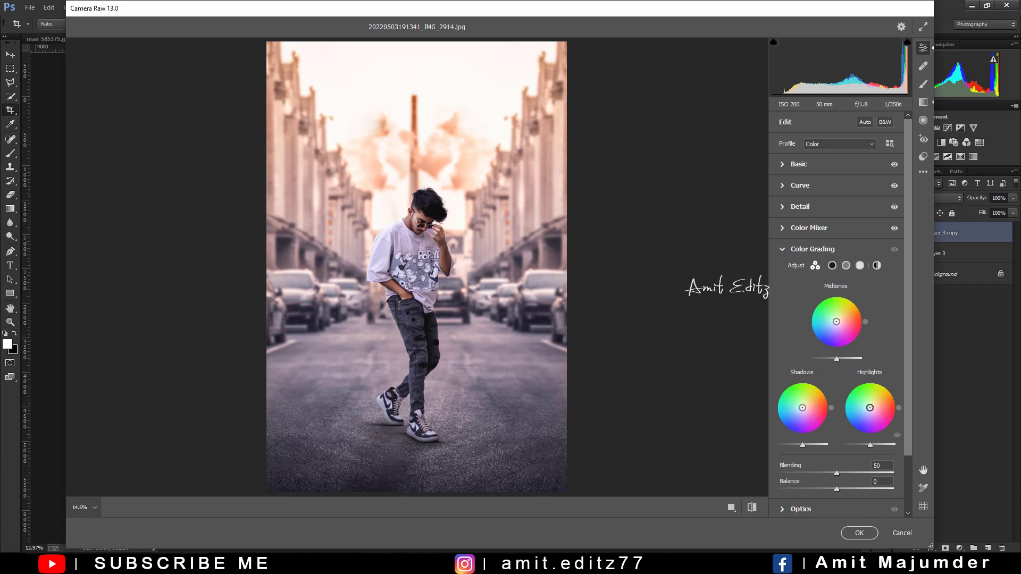
# Push the Color Grading shadows toward blue with a slight highlight tint nudge
pyautogui.moveTo(870, 408); pyautogui.dragTo(867, 410)
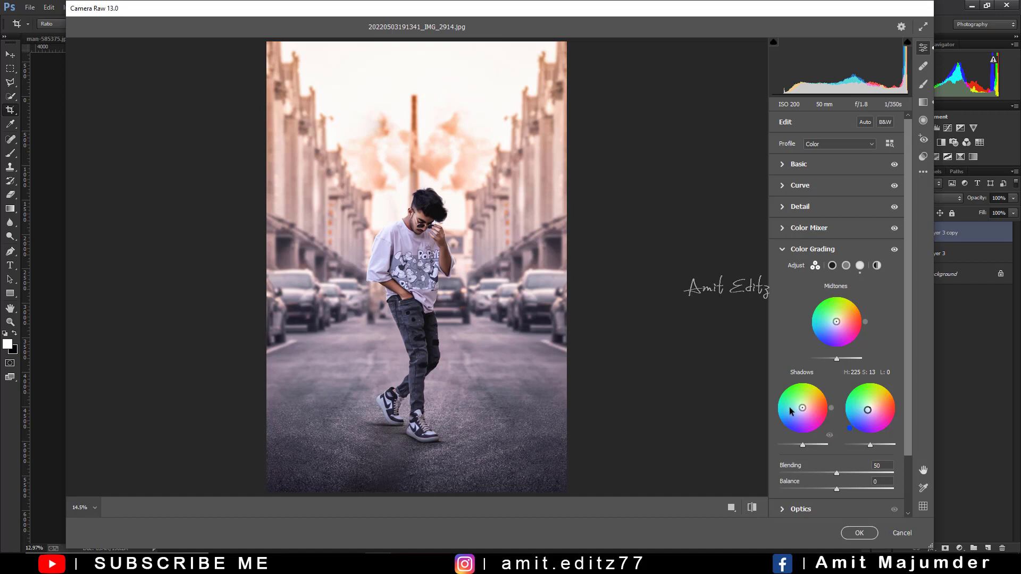
pyautogui.moveTo(803, 407)
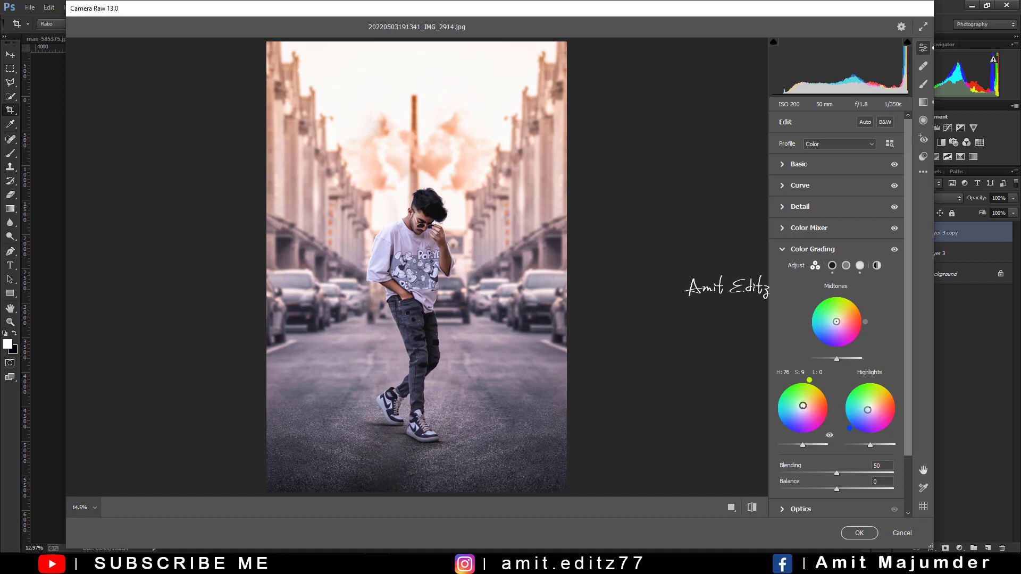
pyautogui.moveTo(802, 408); pyautogui.dragTo(795, 414)
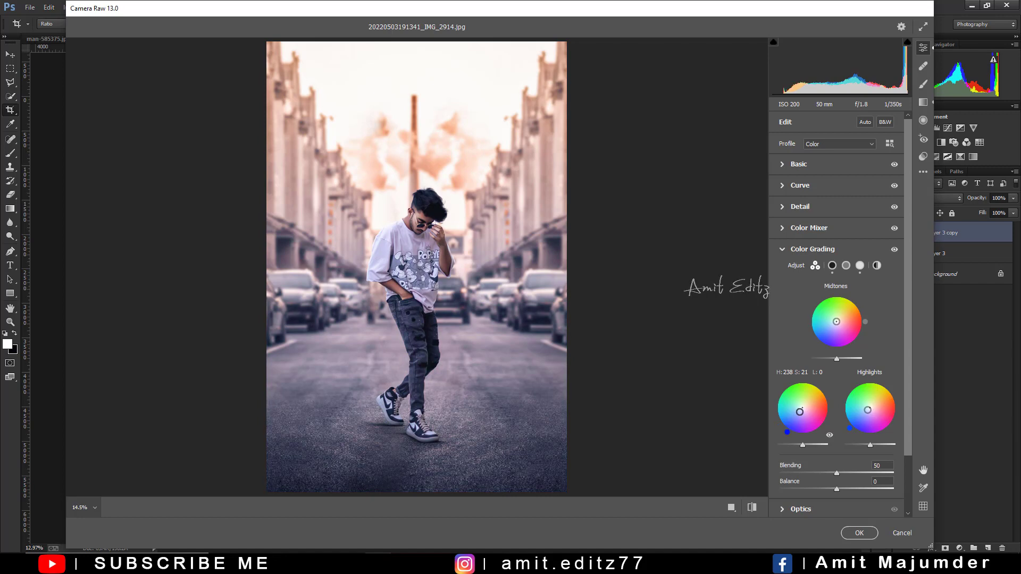
pyautogui.moveTo(799, 412); pyautogui.dragTo(800, 407)
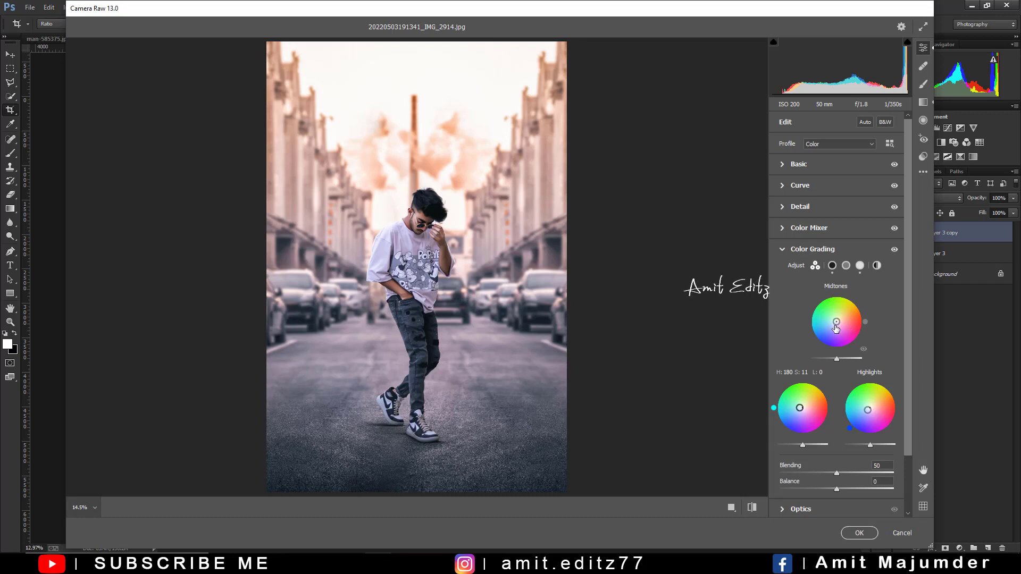
# Add a -5 vignette in Effects and apply the Camera Raw edits
pyautogui.scroll(-5, 830, 404)
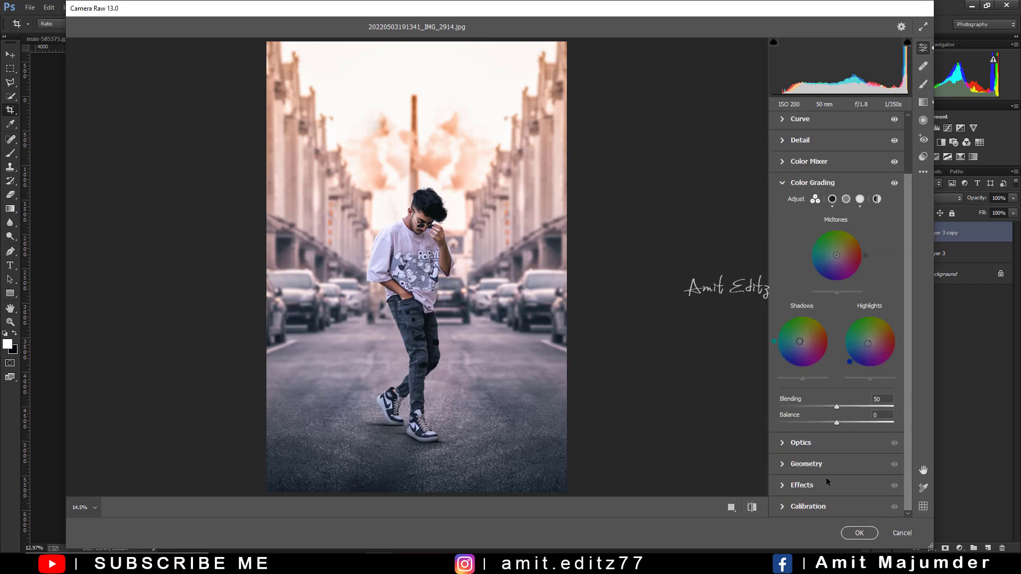
pyautogui.click(820, 484)
pyautogui.moveTo(837, 359); pyautogui.dragTo(832, 360)
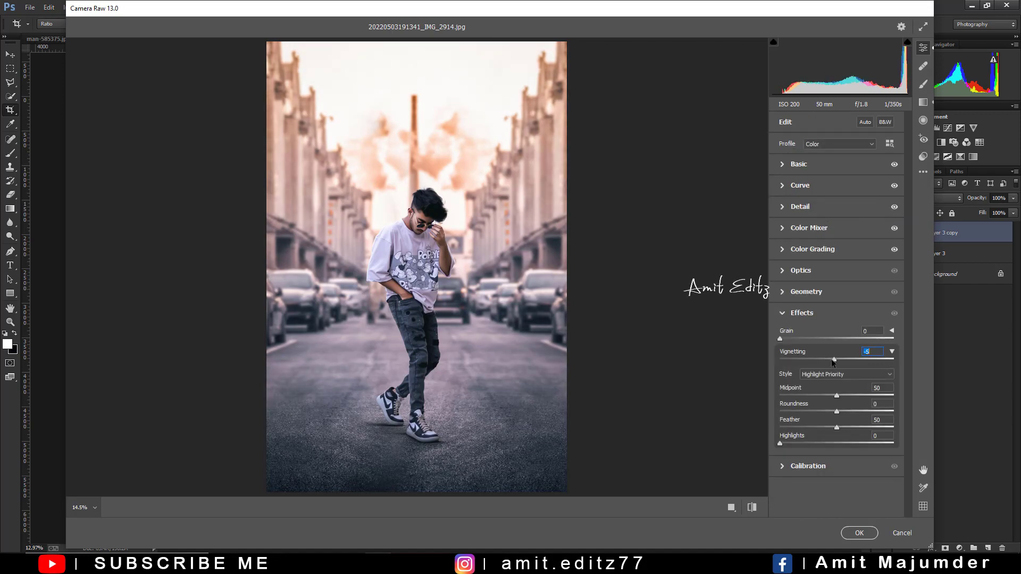
pyautogui.click(859, 533)
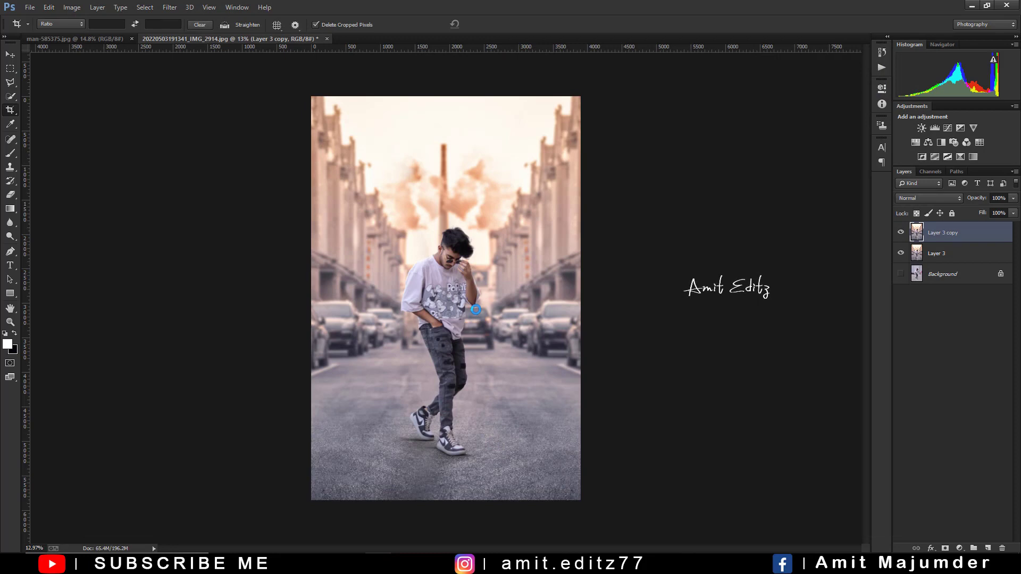
# Create a new Layer 4 with Linear Dodge (Add) blend mode
pyautogui.hotkey('ctrl', '0')
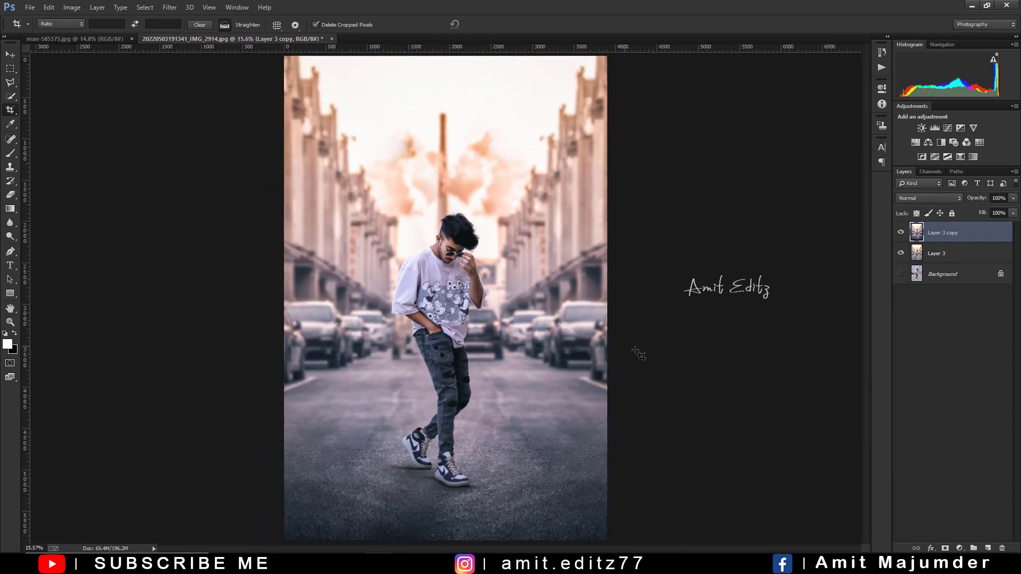
pyautogui.click(988, 548)
pyautogui.click(929, 198)
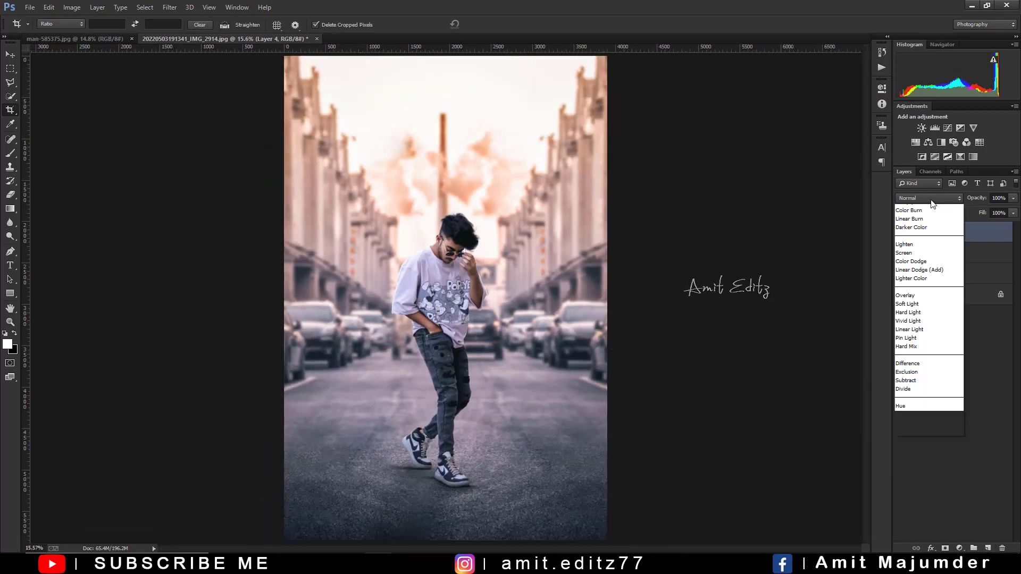
pyautogui.click(930, 309)
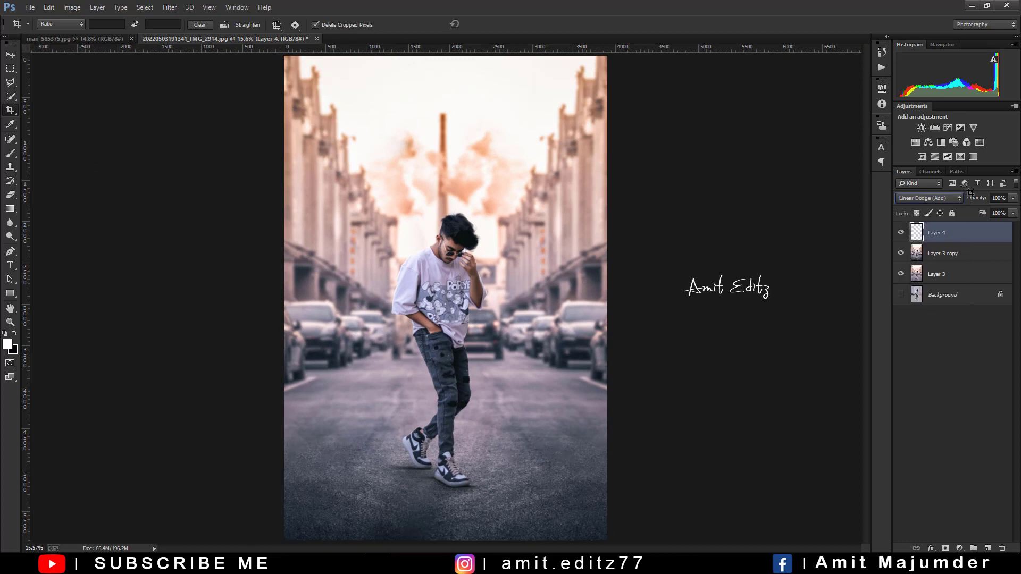
# Choose a soft Brush and size it down for the glow
pyautogui.click(10, 154)
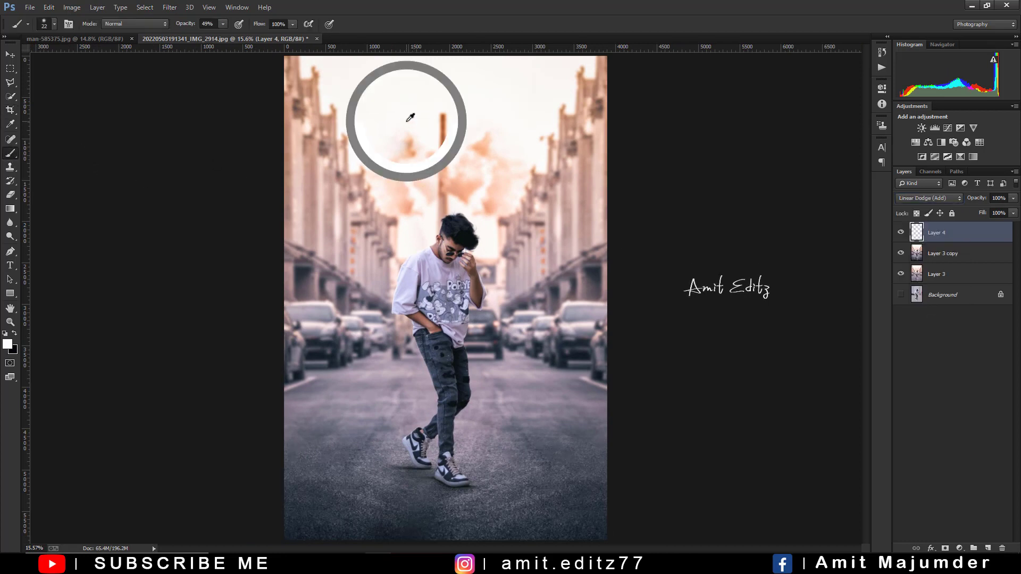
pyautogui.scroll(1, 446, 223)
pyautogui.scroll(6, 446, 223)
pyautogui.scroll(1, 431, 228)
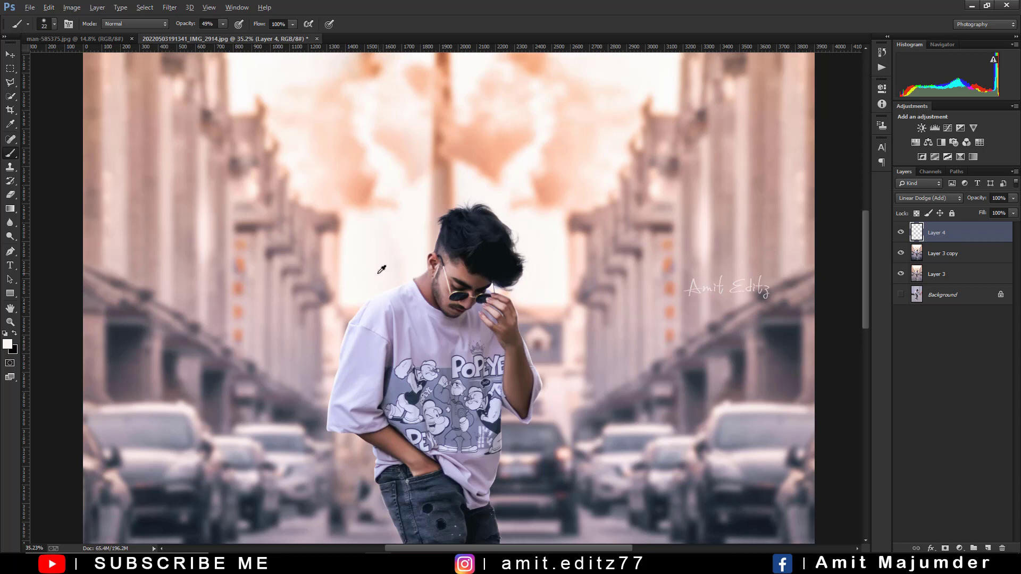
pyautogui.moveTo(378, 272)
pyautogui.mouseDown()
pyautogui.moveTo(409, 282)
pyautogui.moveTo(365, 257)
pyautogui.moveTo(321, 314)
pyautogui.mouseUp()
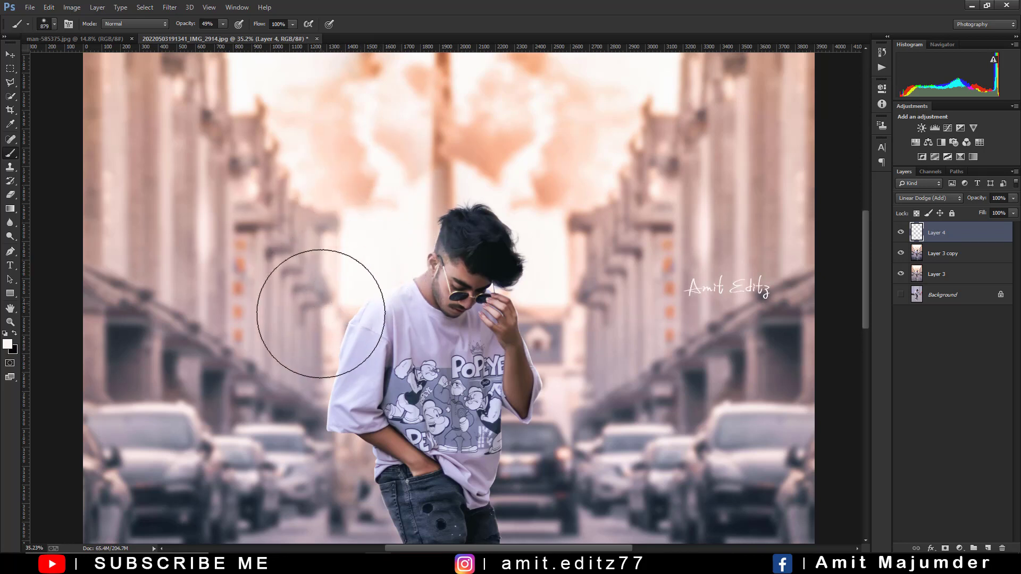
pyautogui.moveTo(584, 286)
pyautogui.mouseDown()
pyautogui.moveTo(565, 286)
pyautogui.moveTo(547, 216)
pyautogui.mouseUp()
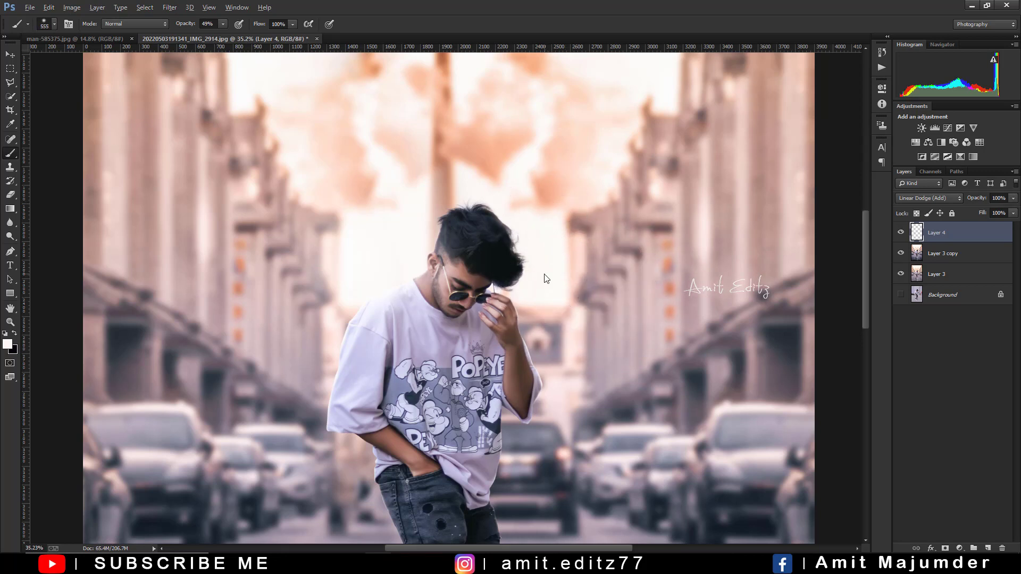
pyautogui.moveTo(544, 275)
pyautogui.mouseDown()
pyautogui.moveTo(547, 351)
pyautogui.moveTo(566, 387)
pyautogui.mouseUp()
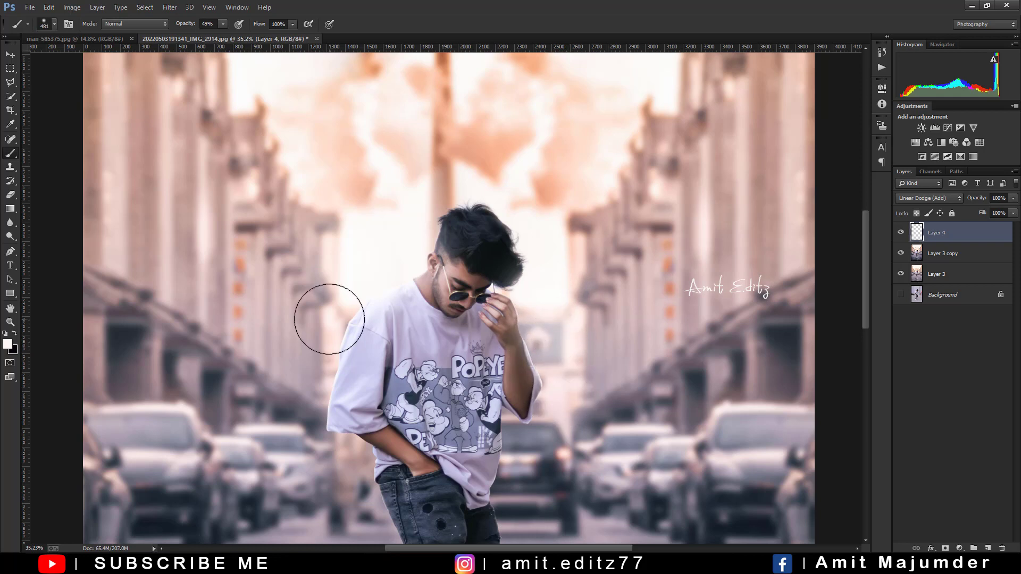
# Paint low-opacity white glow beside the shoulder and around the neck and hair
pyautogui.moveTo(329, 319); pyautogui.dragTo(319, 330)
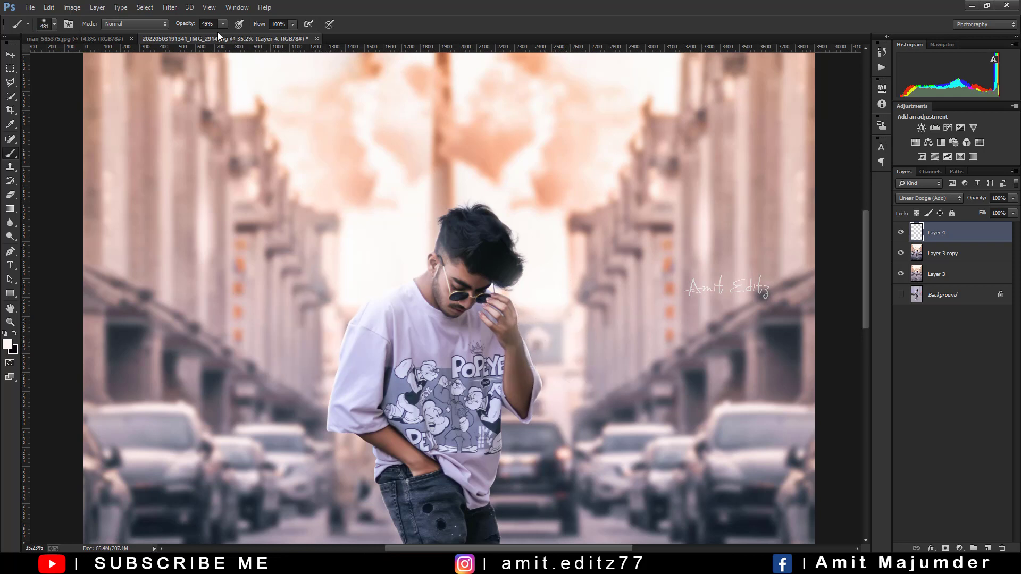
pyautogui.moveTo(195, 24); pyautogui.dragTo(190, 33)
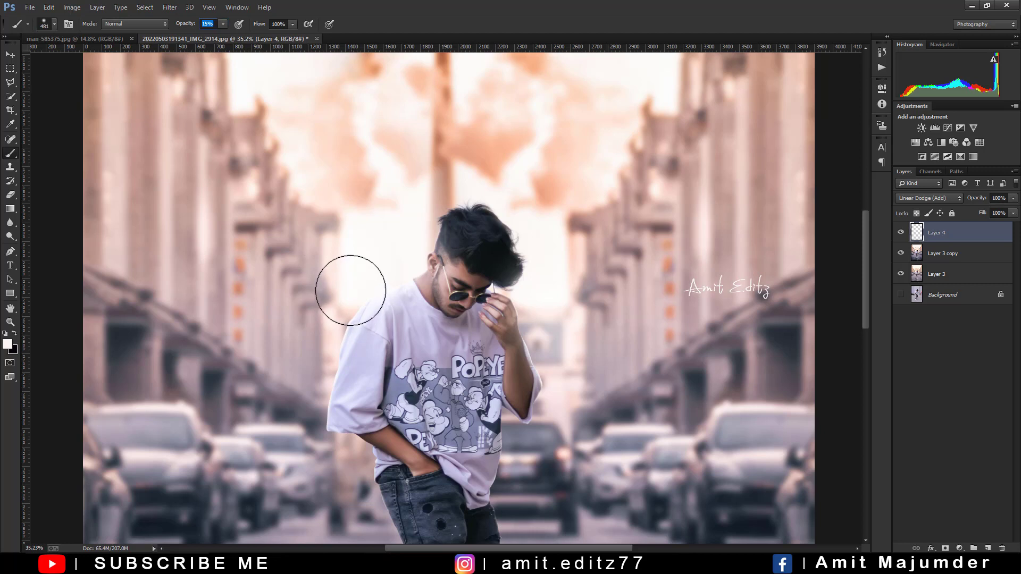
pyautogui.moveTo(401, 259); pyautogui.dragTo(537, 264)
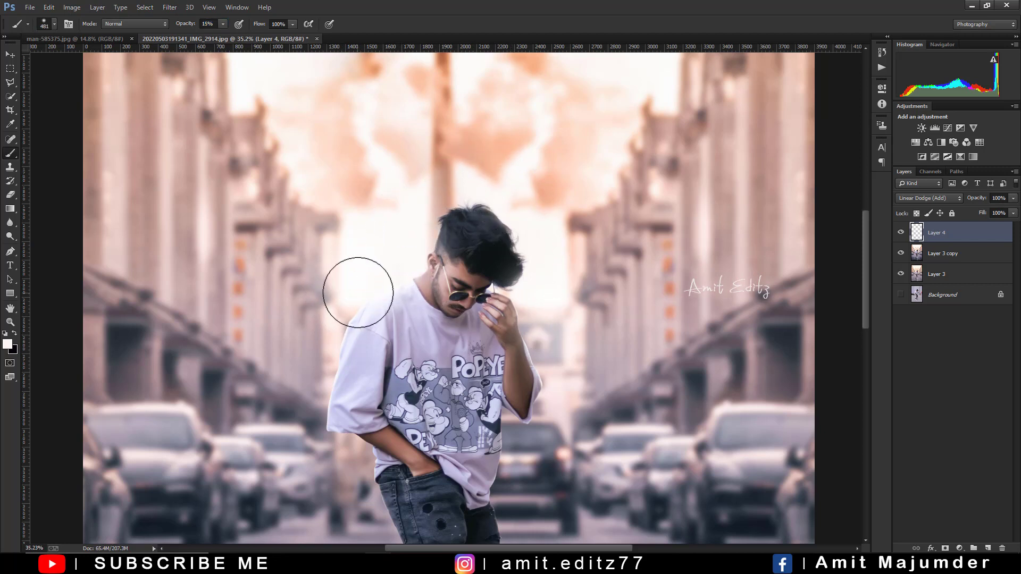
pyautogui.moveTo(358, 291); pyautogui.dragTo(327, 335)
pyautogui.keyDown('alt'); pyautogui.scroll(-1, 348, 285); pyautogui.keyUp('alt')
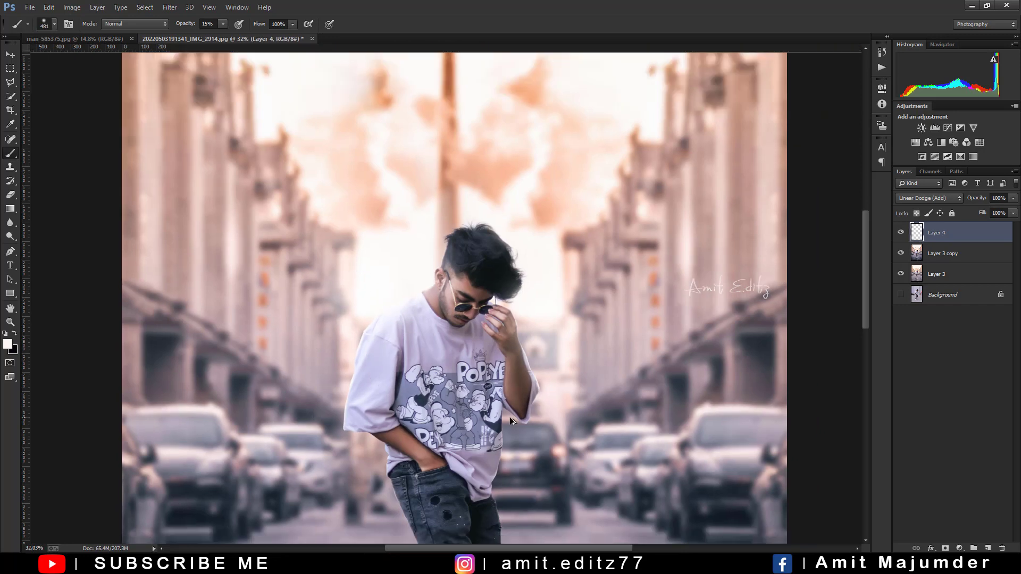
pyautogui.keyDown('shift'); pyautogui.hscroll(1, 334, 372); pyautogui.keyUp('shift')
pyautogui.scroll(-2, 334, 403)
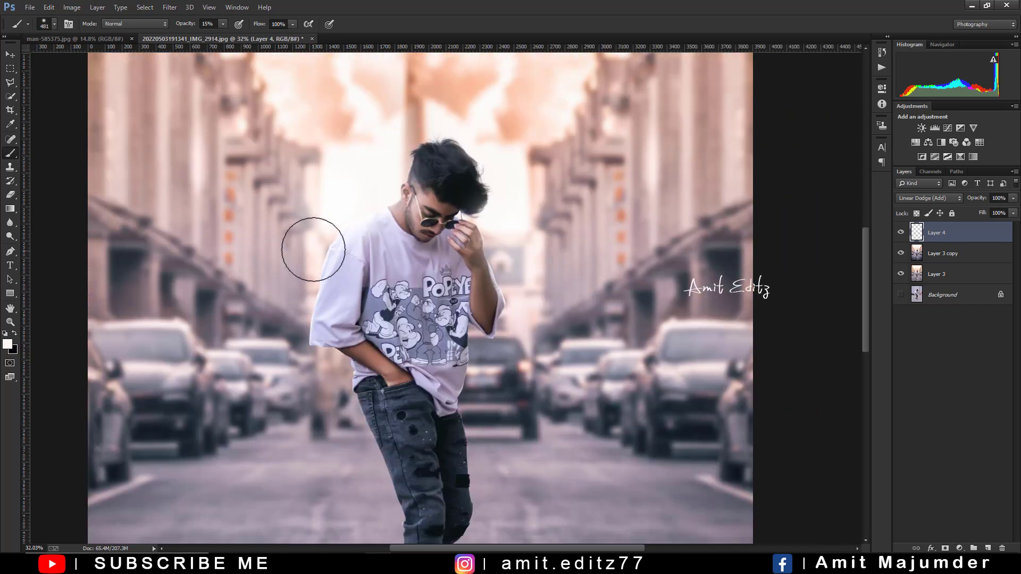
pyautogui.keyDown('alt'); pyautogui.scroll(-3, 312, 246); pyautogui.keyUp('alt')
pyautogui.keyDown('alt'); pyautogui.scroll(-2, 312, 247); pyautogui.keyUp('alt')
pyautogui.keyDown('alt'); pyautogui.scroll(2, 411, 201); pyautogui.keyUp('alt')
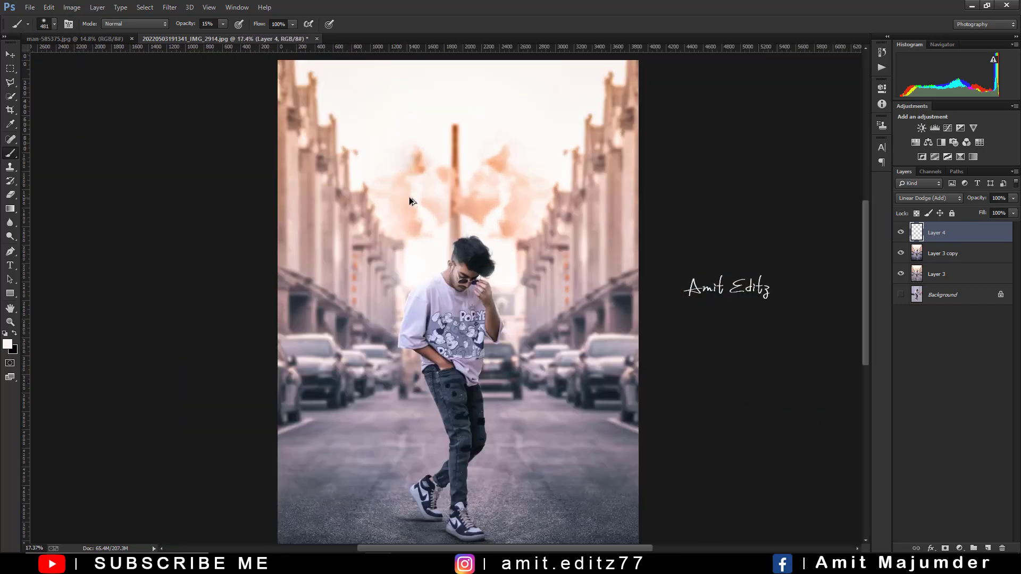
# Merge Layer 4 with Layer 3 copy into one layer
pyautogui.keyDown('ctrl'); pyautogui.click(950, 254); pyautogui.keyUp('ctrl')
pyautogui.rightClick(950, 254)
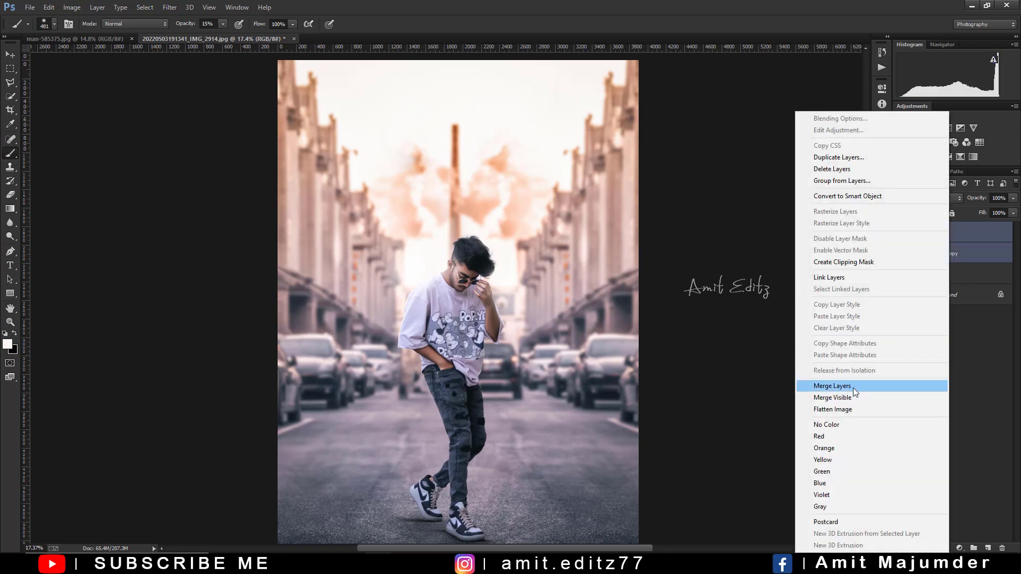
pyautogui.click(853, 387)
# Dodge the midtones at 13% to brighten the brow and forearm
pyautogui.click(10, 236)
pyautogui.keyDown('alt'); pyautogui.scroll(3, 471, 274); pyautogui.keyUp('alt')
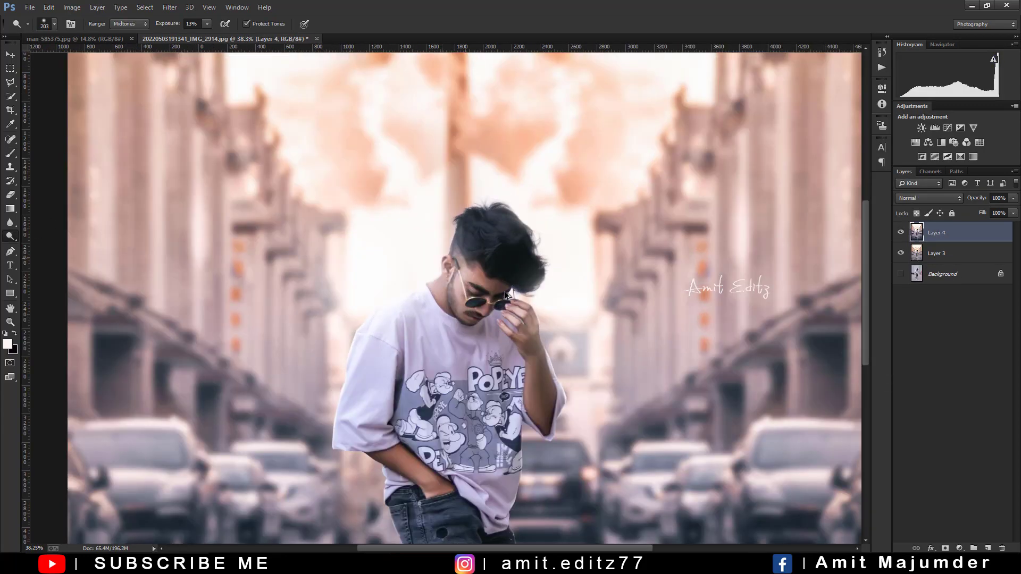
pyautogui.keyDown('alt'); pyautogui.scroll(2, 471, 274); pyautogui.keyUp('alt')
pyautogui.keyDown('alt'); pyautogui.scroll(1, 493, 304); pyautogui.keyUp('alt')
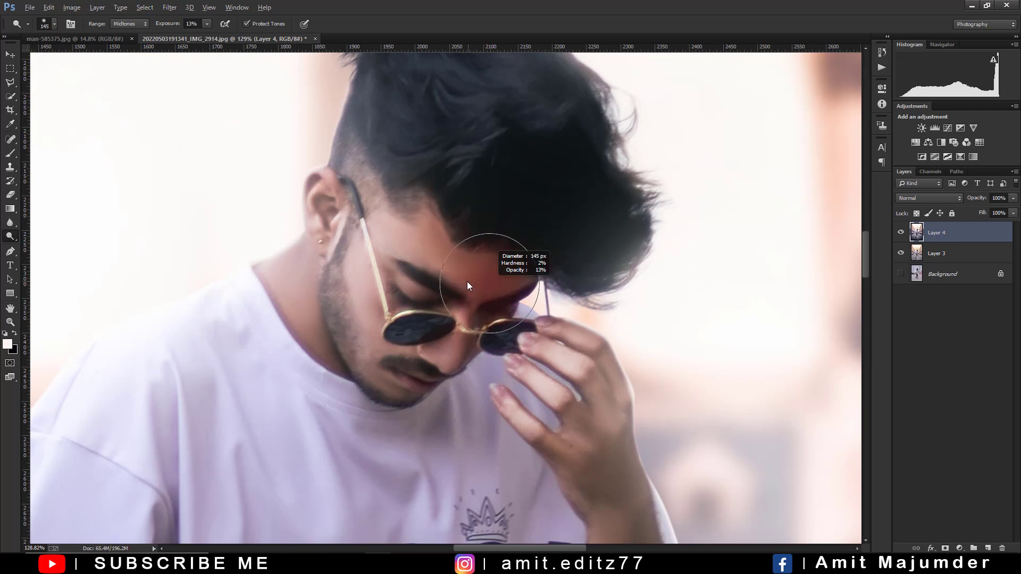
pyautogui.moveTo(485, 280)
pyautogui.mouseDown()
pyautogui.moveTo(484, 255)
pyautogui.moveTo(425, 229)
pyautogui.moveTo(466, 322)
pyautogui.moveTo(436, 327)
pyautogui.mouseUp()
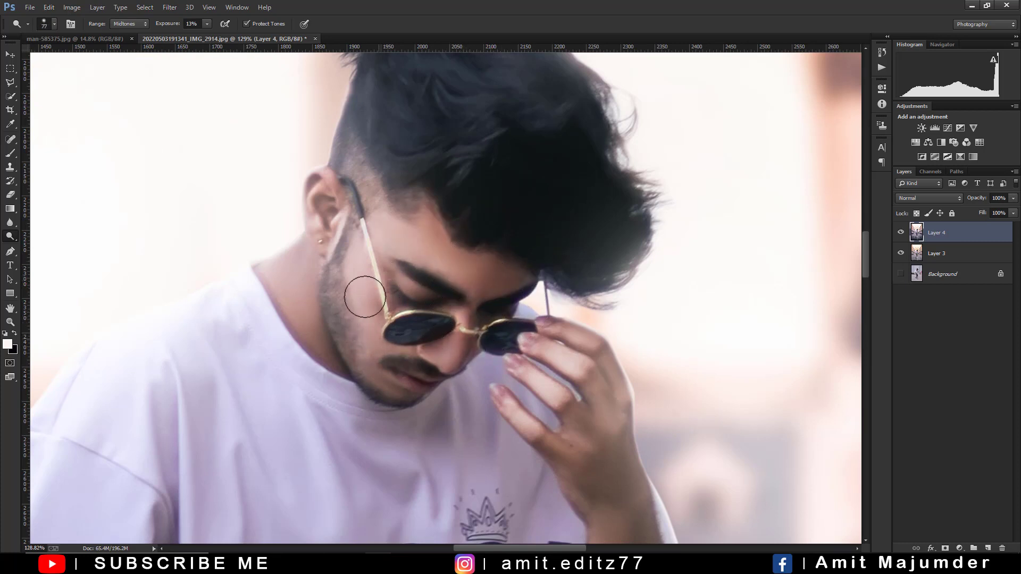
pyautogui.keyDown('alt'); pyautogui.scroll(-1, 550, 293); pyautogui.keyUp('alt')
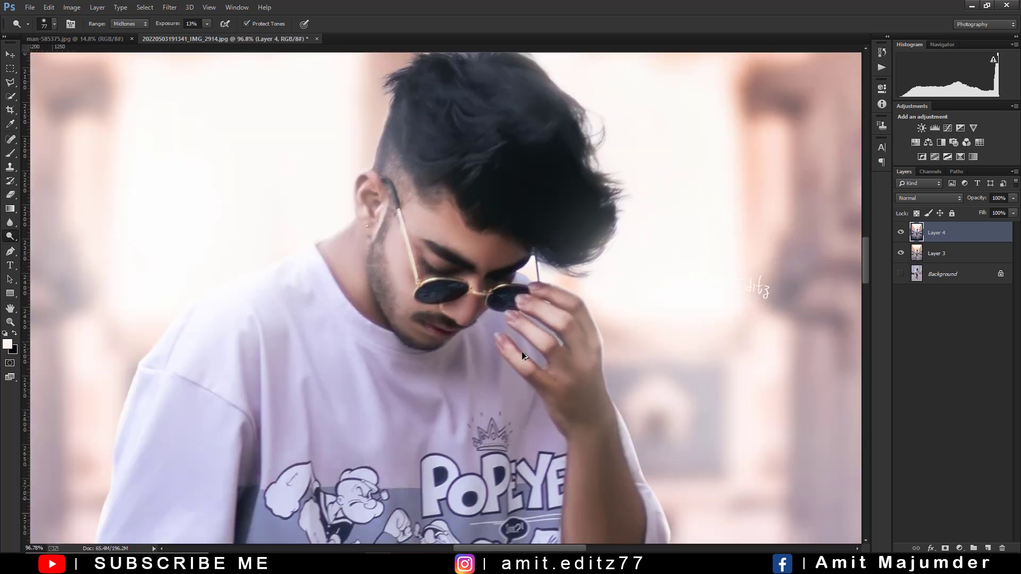
pyautogui.scroll(-2, 603, 432)
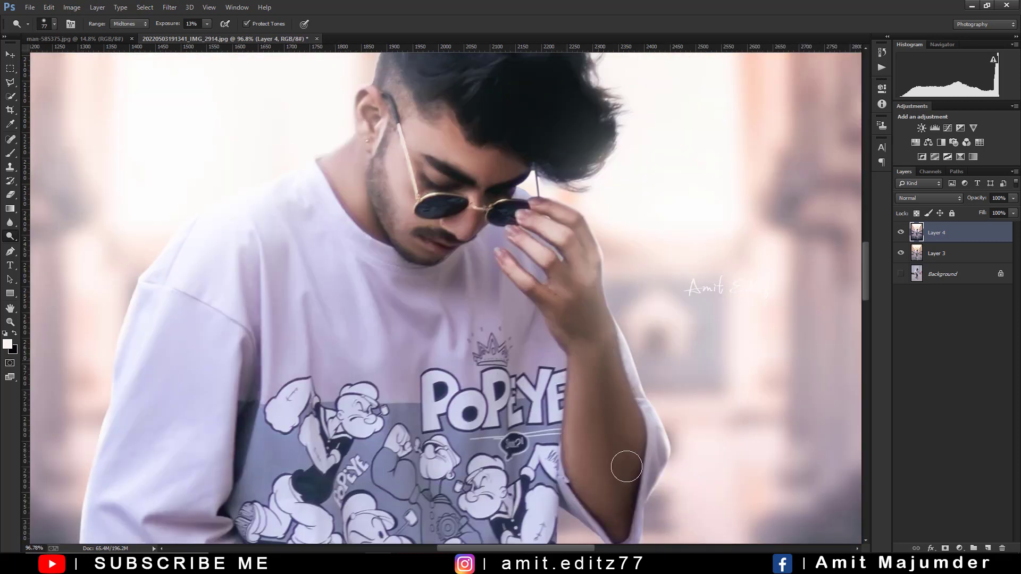
pyautogui.moveTo(604, 481)
pyautogui.mouseDown()
pyautogui.moveTo(638, 444)
pyautogui.moveTo(617, 500)
pyautogui.moveTo(521, 251)
pyautogui.mouseUp()
# Lighten the jeans and legs with a smaller dodge brush and view the full composite
pyautogui.scroll(-2, 521, 251)
pyautogui.scroll(1, 304, 306)
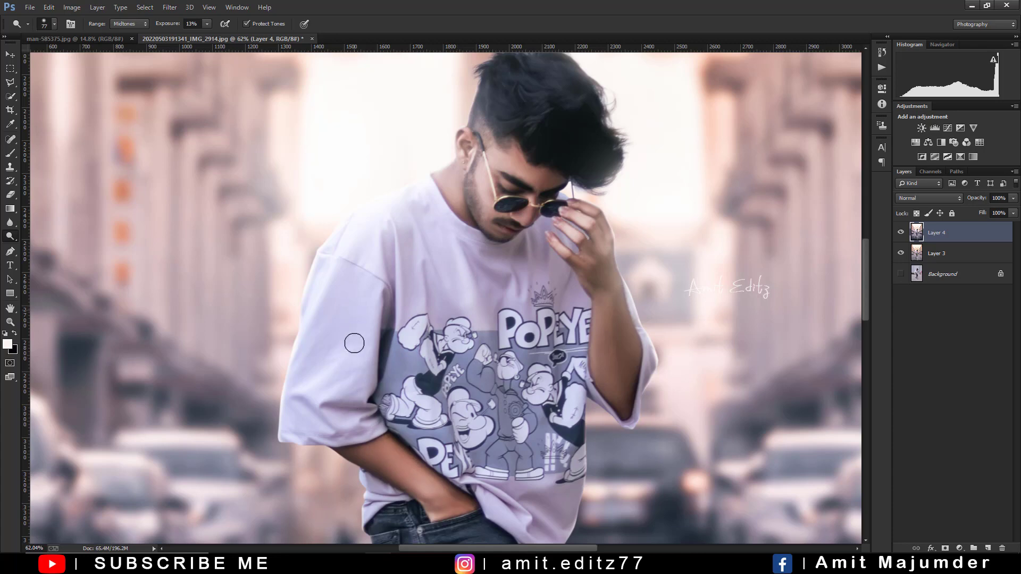
pyautogui.scroll(-3, 439, 452)
pyautogui.scroll(3, 478, 399)
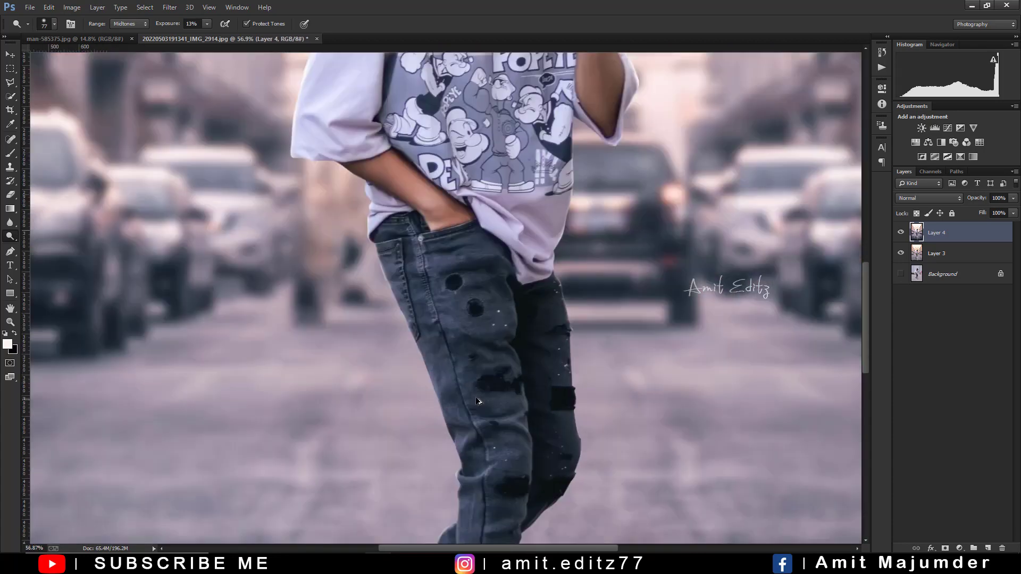
pyautogui.press('[')
pyautogui.press('[')
pyautogui.press('[')
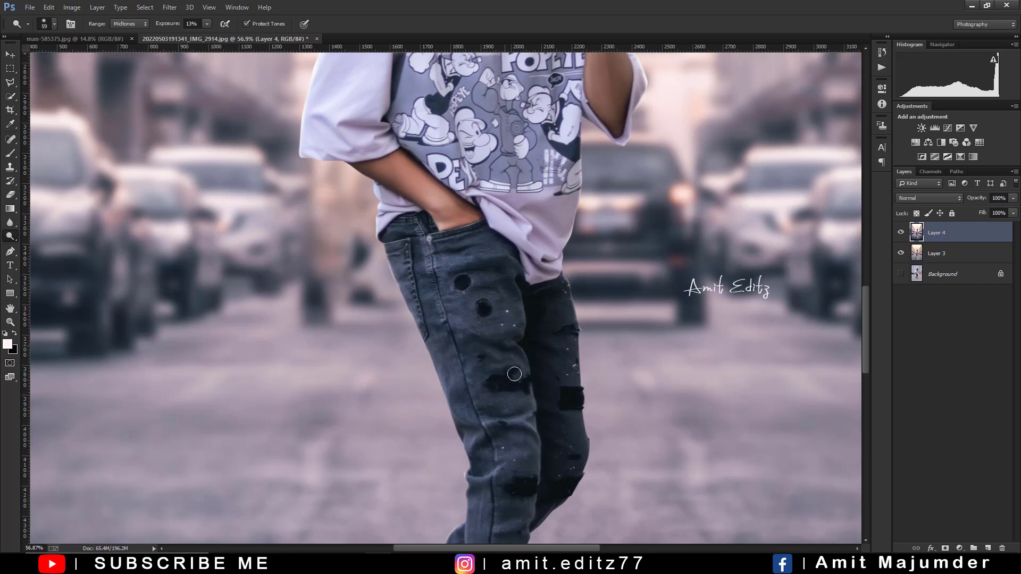
pyautogui.scroll(-2, 501, 287)
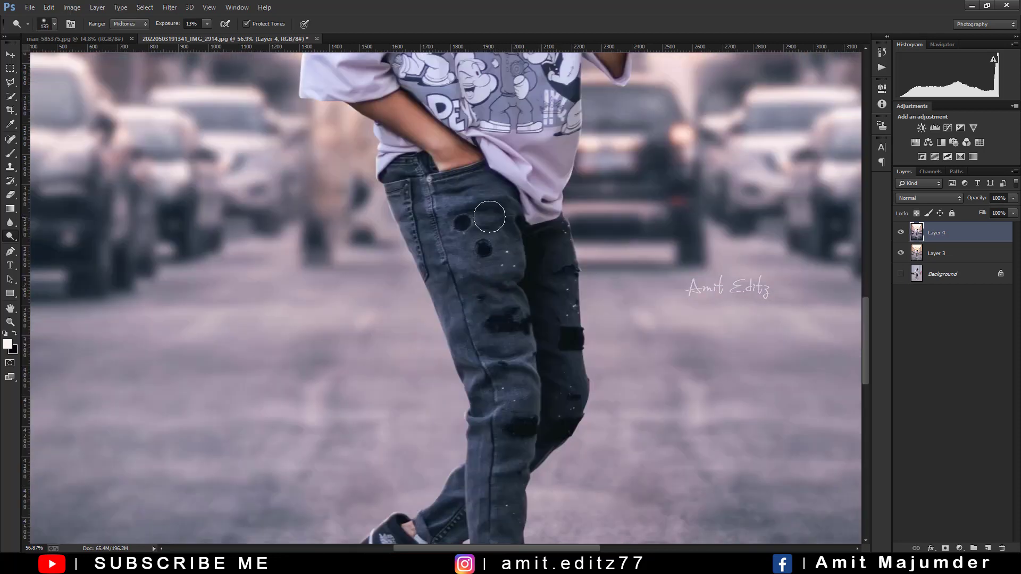
pyautogui.scroll(-2, 506, 407)
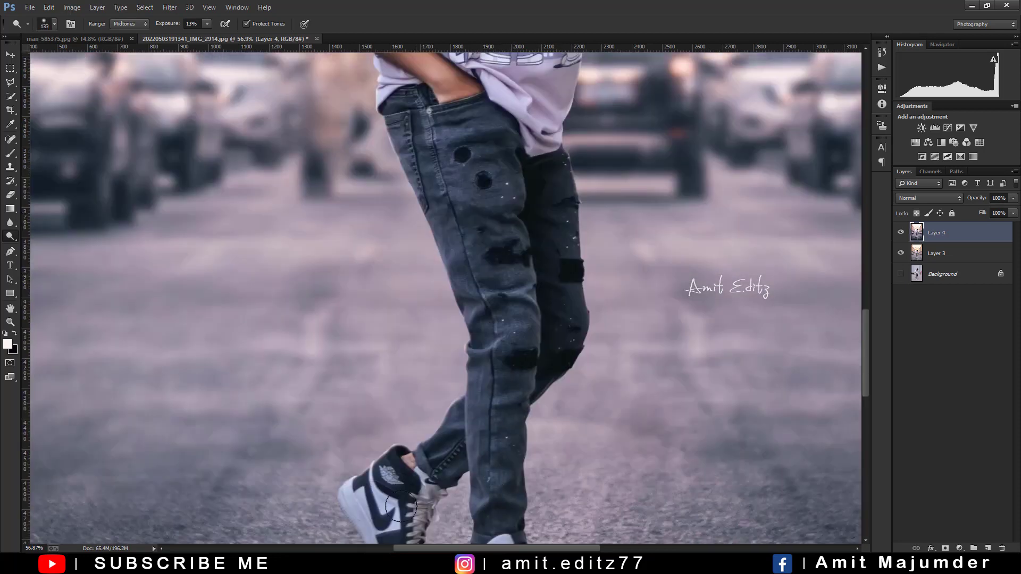
pyautogui.scroll(-2, 399, 508)
pyautogui.scroll(-2, 501, 463)
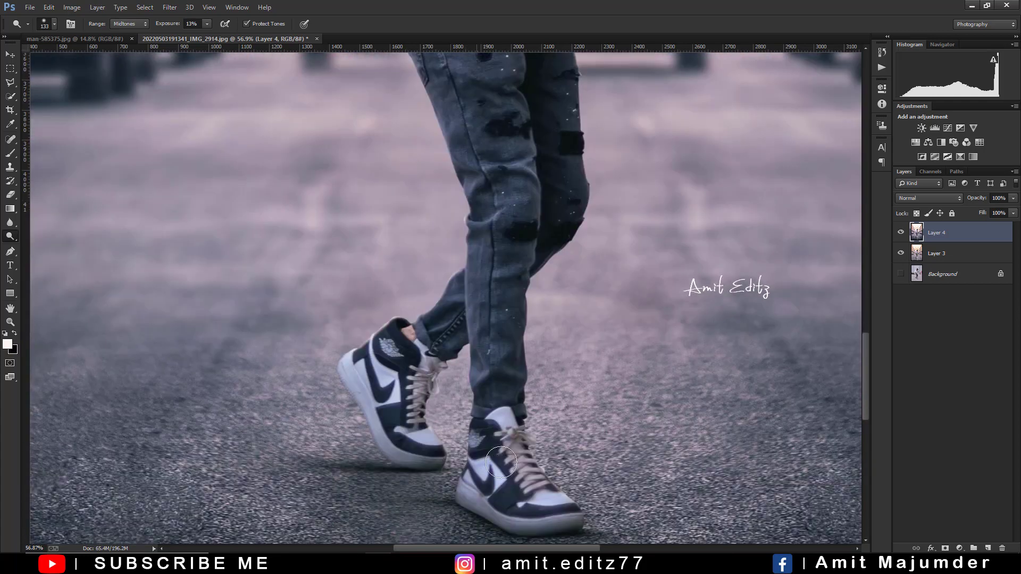
pyautogui.scroll(-1, 501, 462)
pyautogui.scroll(2, 498, 292)
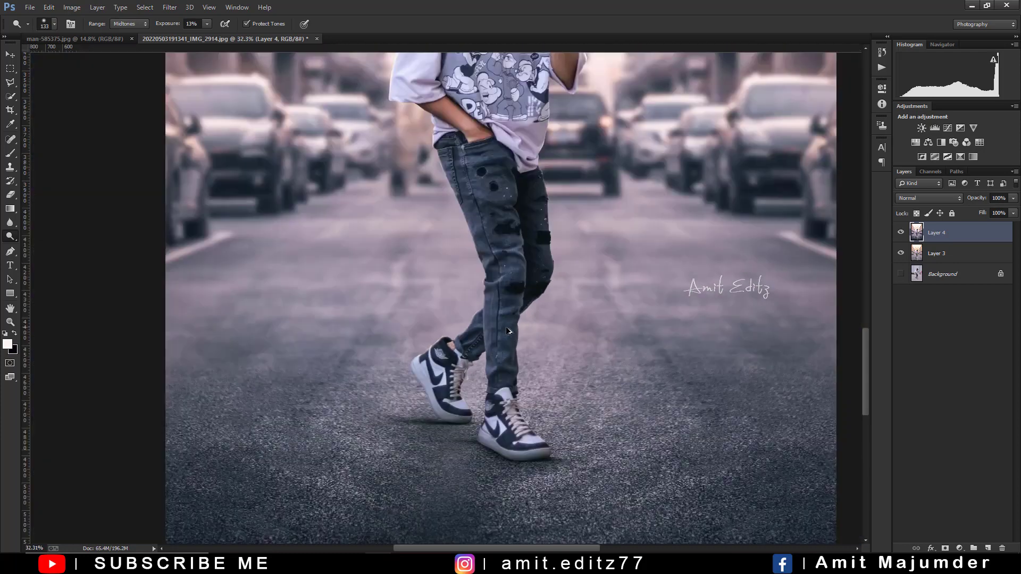
pyautogui.hotkey('ctrl', '0')
pyautogui.scroll(1, 506, 328)
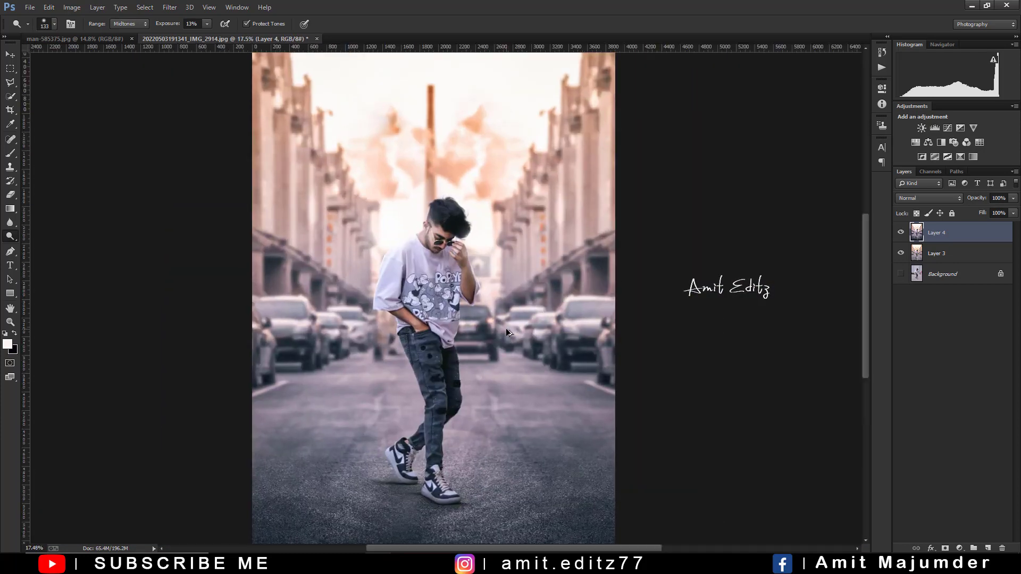
pyautogui.scroll(-1, 505, 328)
pyautogui.scroll(-1, 506, 331)
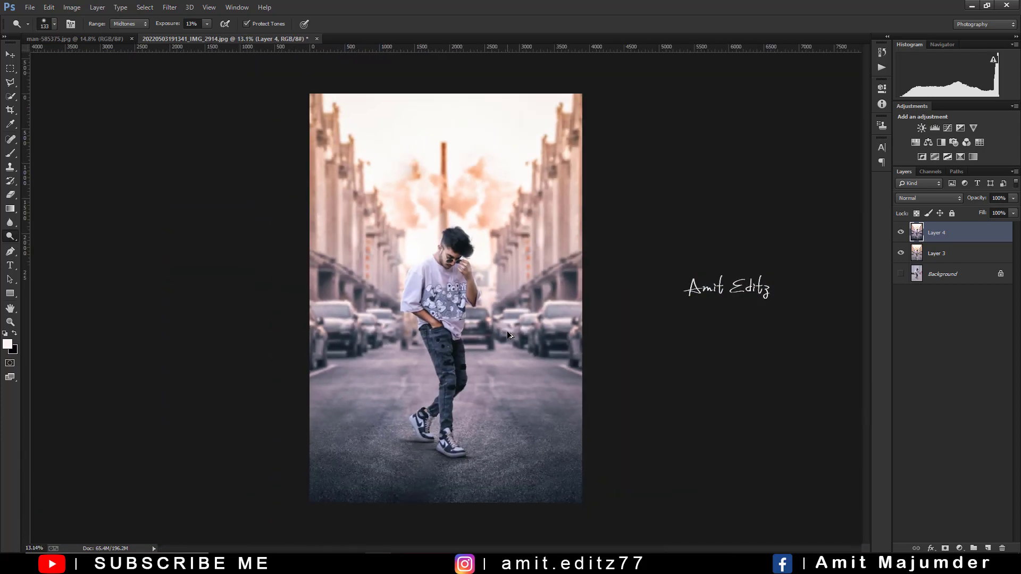
# Merge Layer 3 into Layer 4 and duplicate Layer 4
pyautogui.rightClick(946, 256)
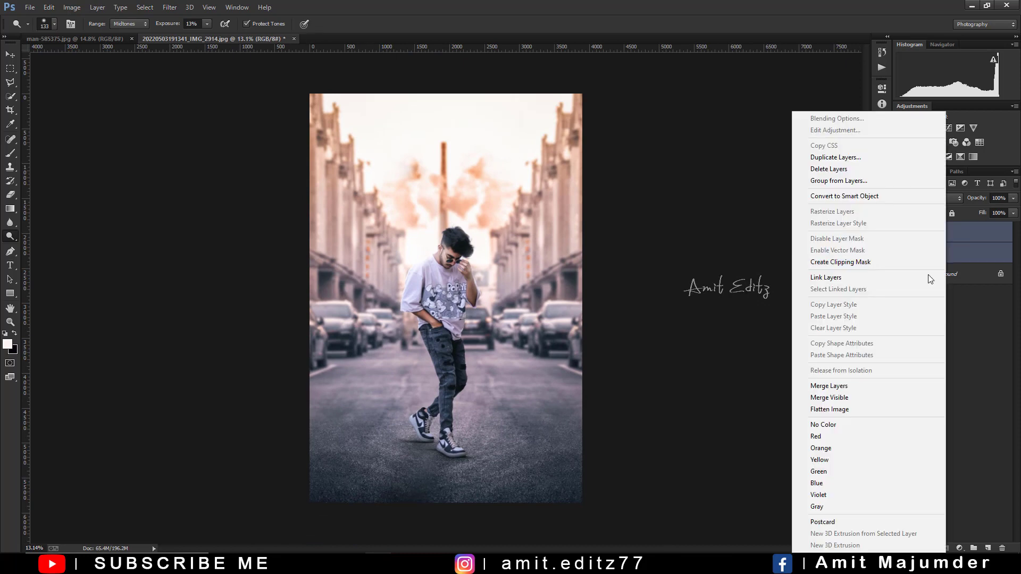
pyautogui.click(862, 388)
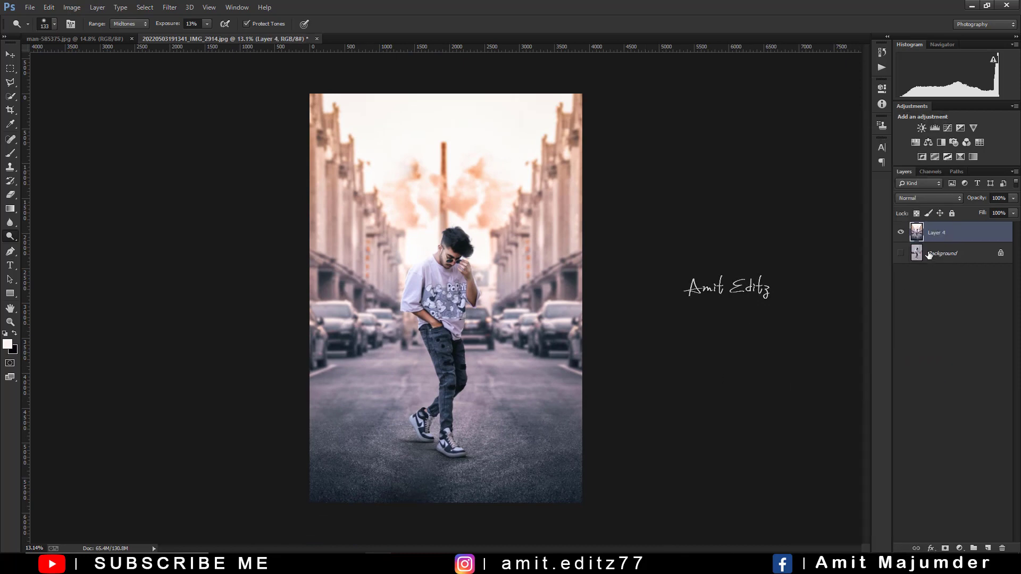
pyautogui.moveTo(936, 237); pyautogui.dragTo(988, 548)
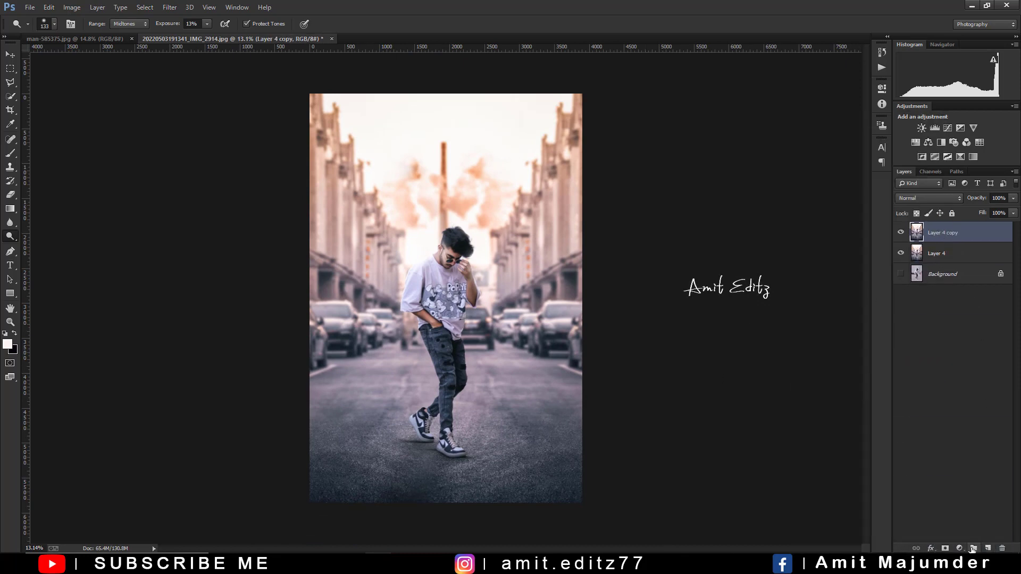
# Add a Selective Color adjustment, setting Blacks to Cyan +3 and Yellow +1
pyautogui.click(957, 546)
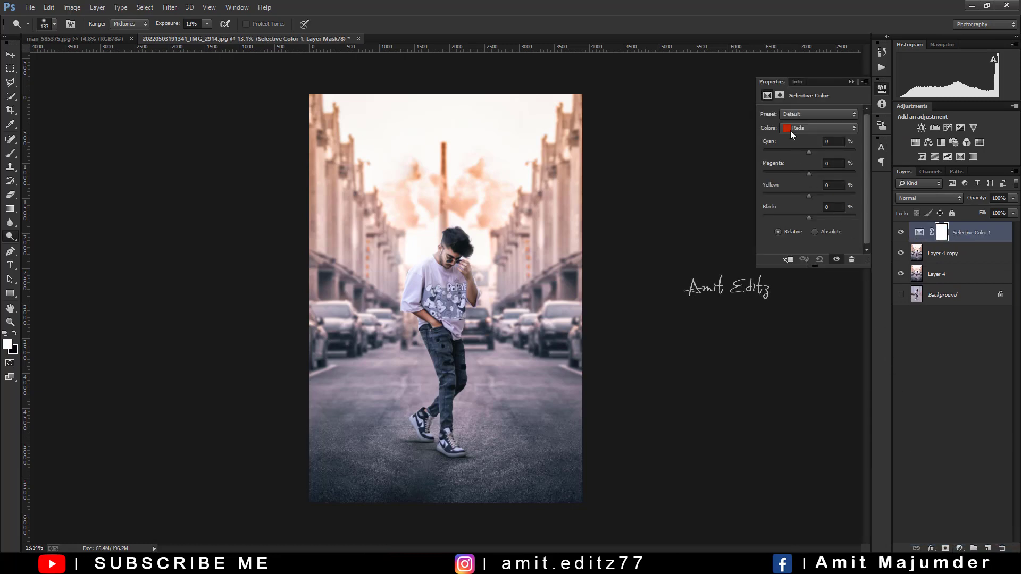
pyautogui.click(790, 129)
pyautogui.click(802, 211)
pyautogui.click(810, 196)
pyautogui.moveTo(807, 173); pyautogui.dragTo(808, 180)
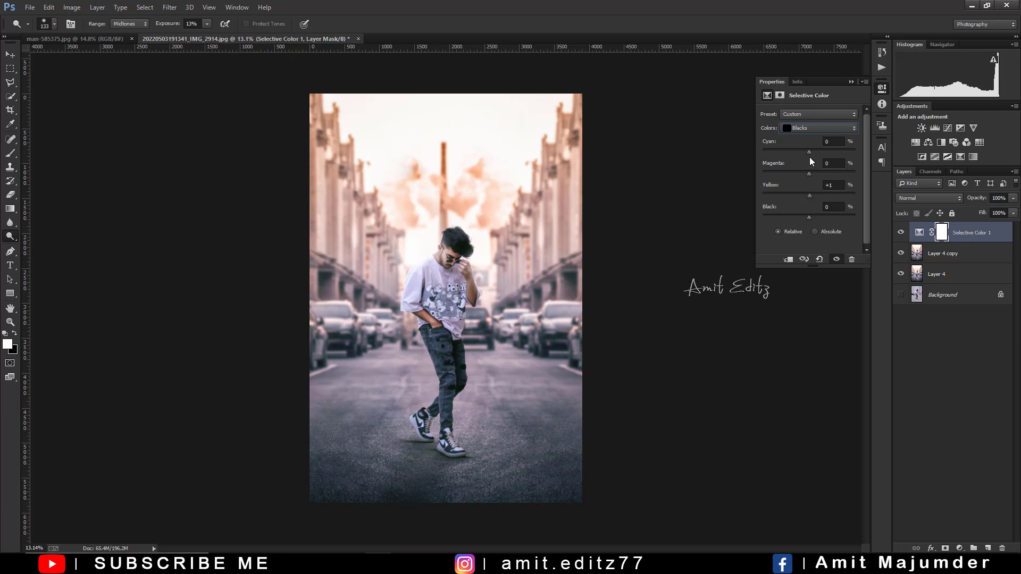
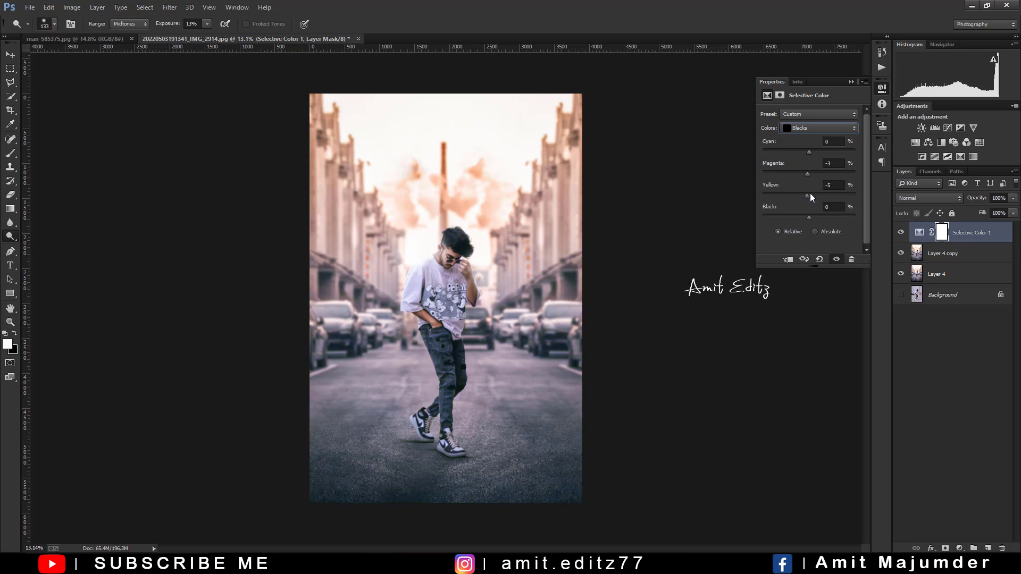
# Set Yellow to 0 in the Selective Color Blacks, then select Layer 4 through Selective Color 1 to merge
pyautogui.moveTo(807, 194); pyautogui.dragTo(812, 217)
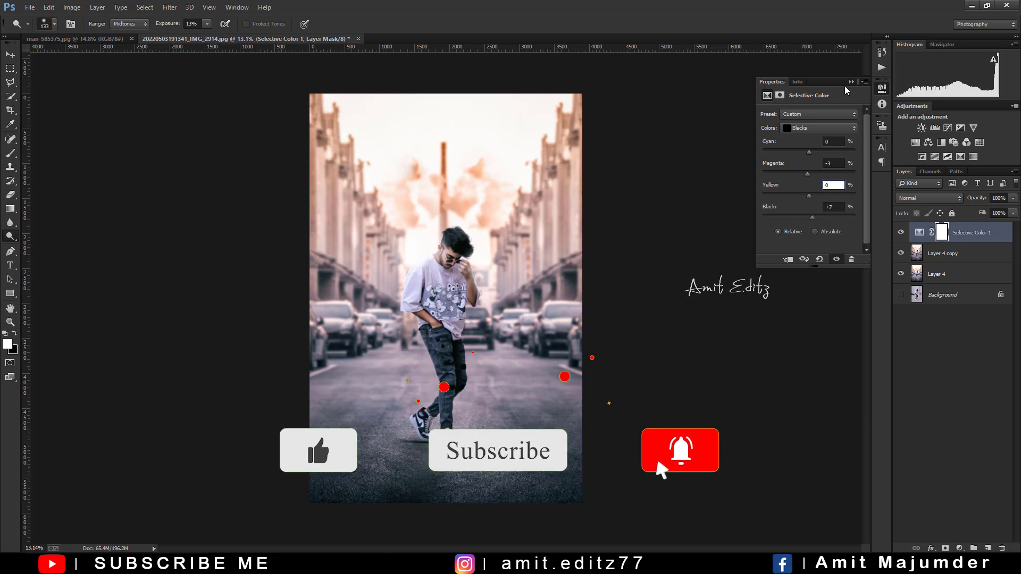
pyautogui.click(882, 88)
pyautogui.hotkey('ctrl', '0')
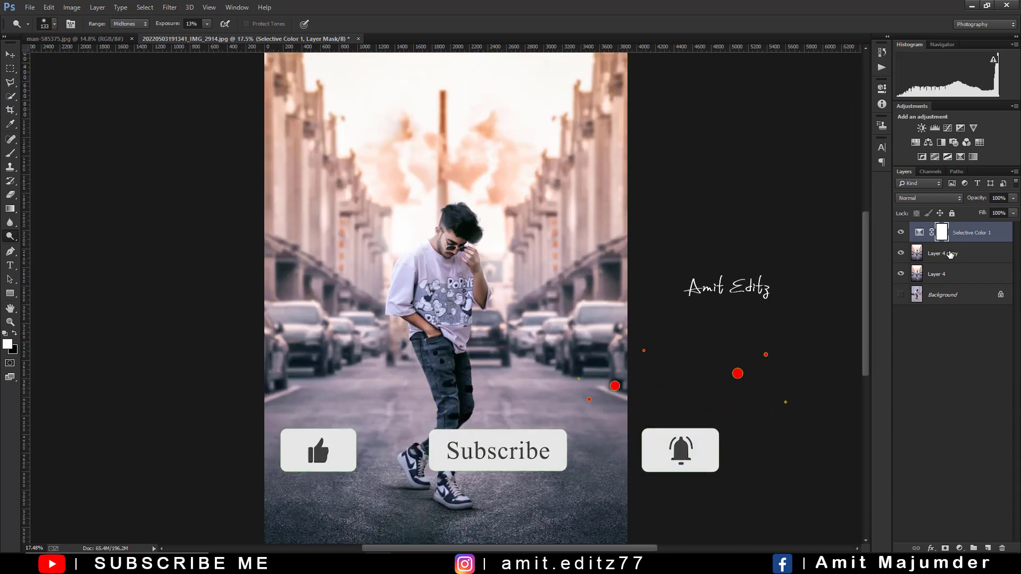
pyautogui.keyDown('shift'); pyautogui.click(939, 274); pyautogui.keyUp('shift')
pyautogui.rightClick(944, 274)
pyautogui.click(873, 387)
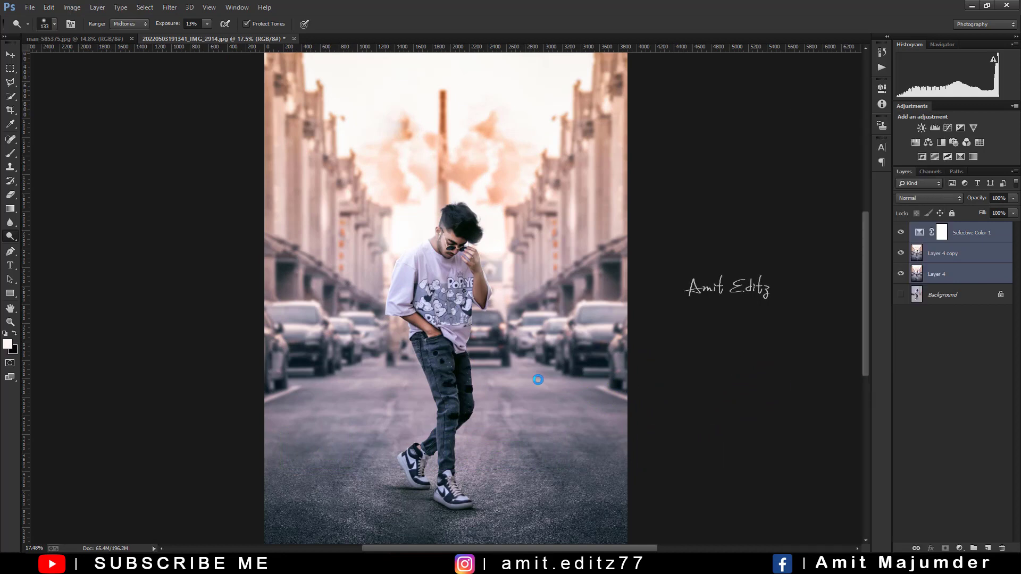
pyautogui.hotkey('ctrl', '-')
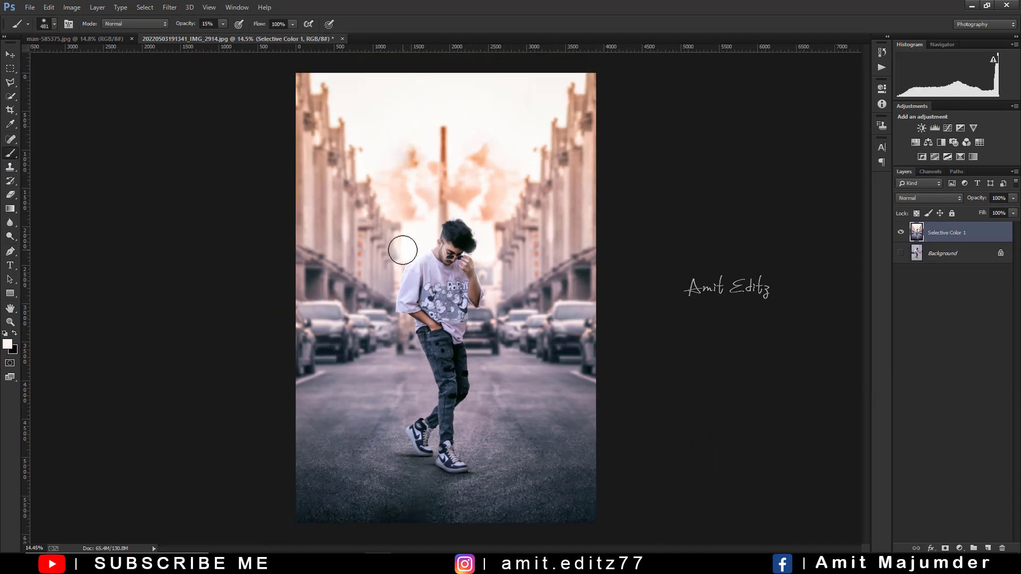
pyautogui.rightClick(407, 248)
pyautogui.click(347, 272)
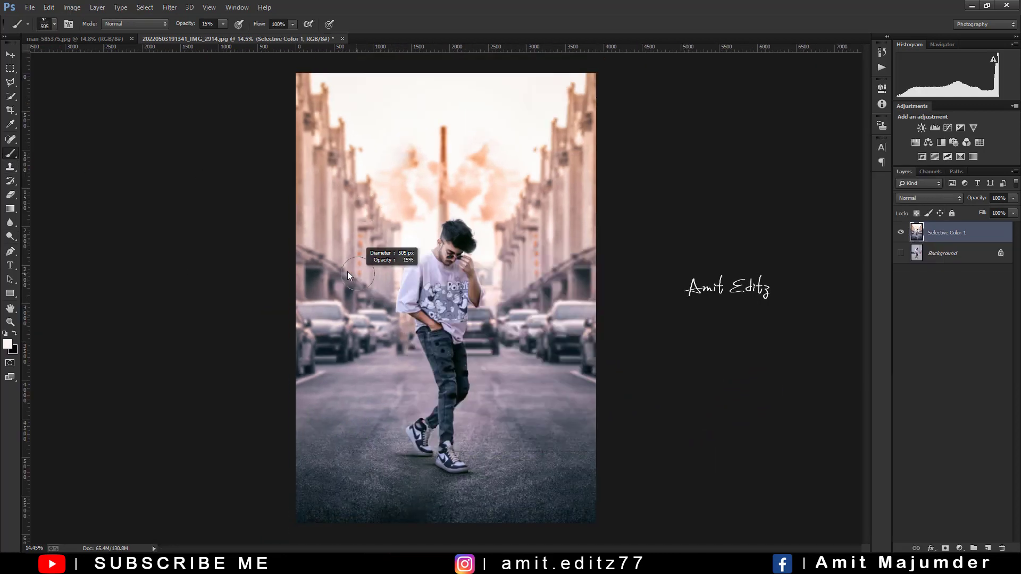
pyautogui.moveTo(340, 269)
pyautogui.mouseDown()
pyautogui.moveTo(427, 319)
pyautogui.moveTo(370, 317)
pyautogui.mouseUp()
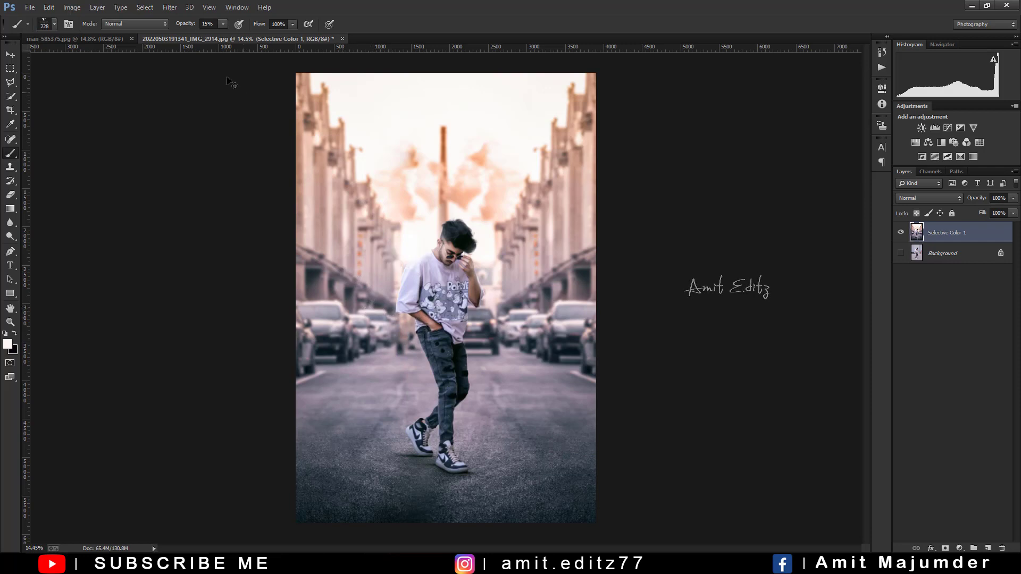
pyautogui.press('0')
pyautogui.scroll(2, 366, 345)
pyautogui.rightClick(367, 345)
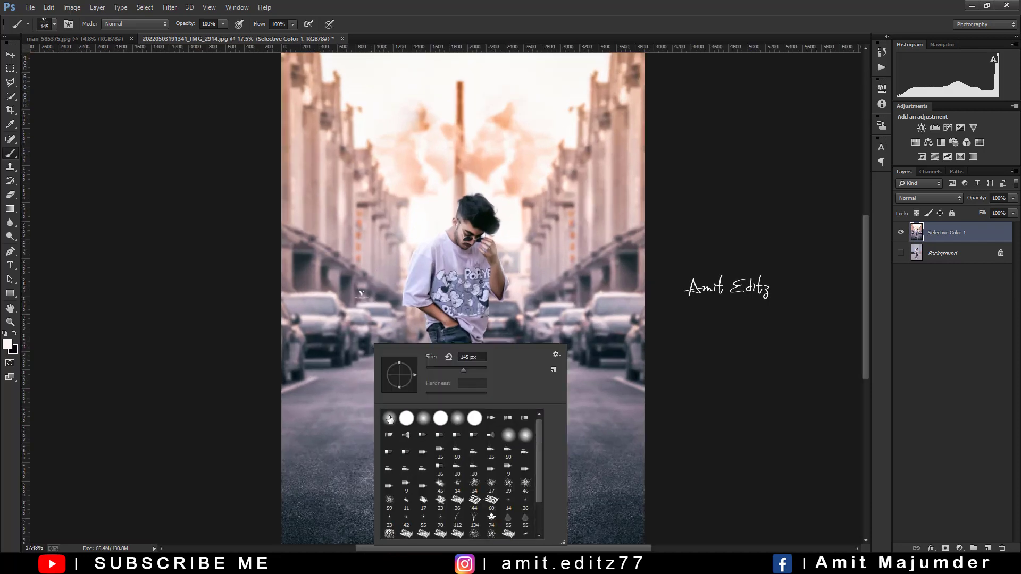
pyautogui.press('v')
pyautogui.scroll(-2, 287, 274)
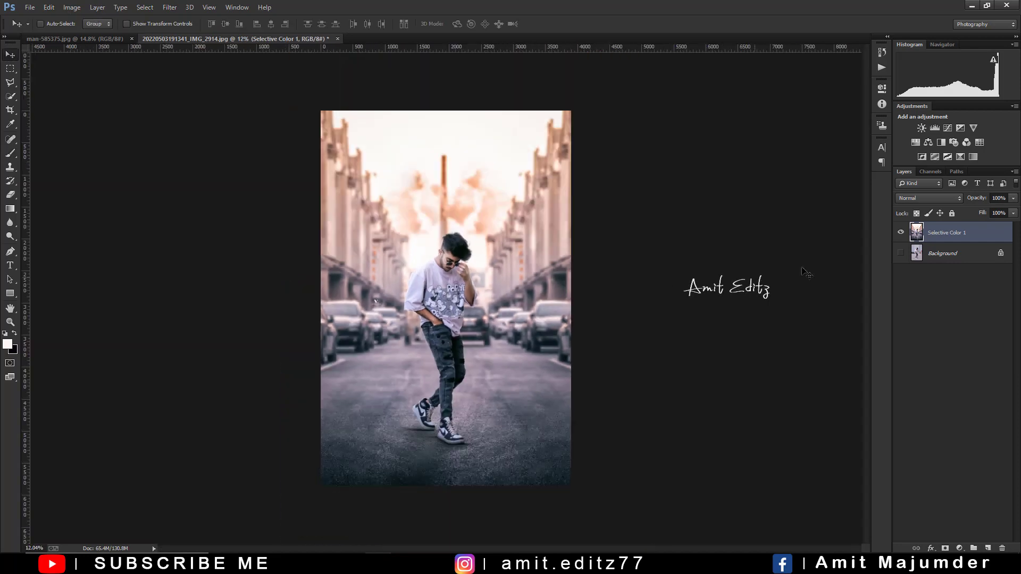
# Show the Background layer and toggle Selective Color 1 off and on to compare with the original
pyautogui.click(900, 253)
pyautogui.scroll(1, 448, 303)
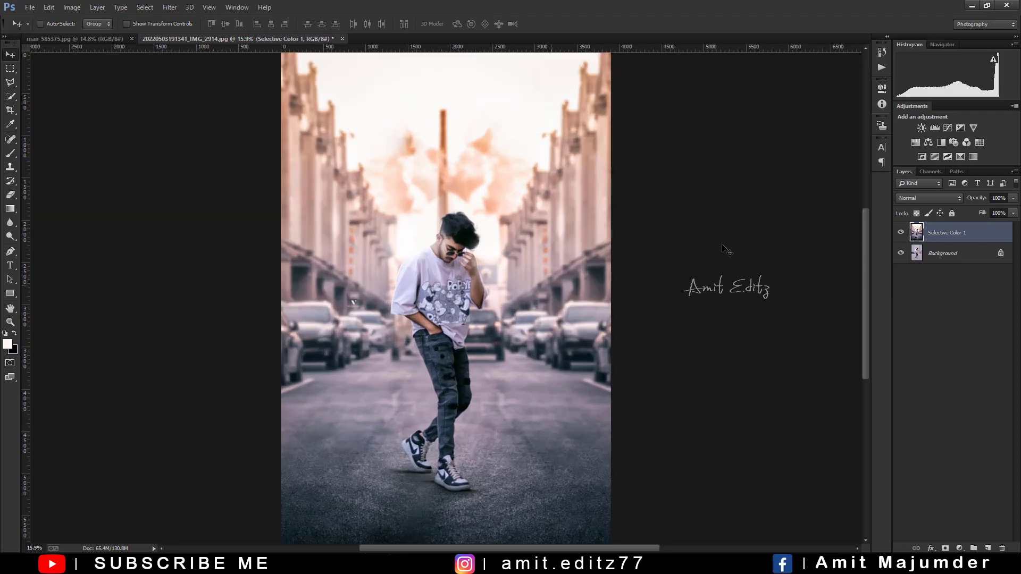
pyautogui.click(901, 233)
pyautogui.click(900, 233)
pyautogui.click(901, 233)
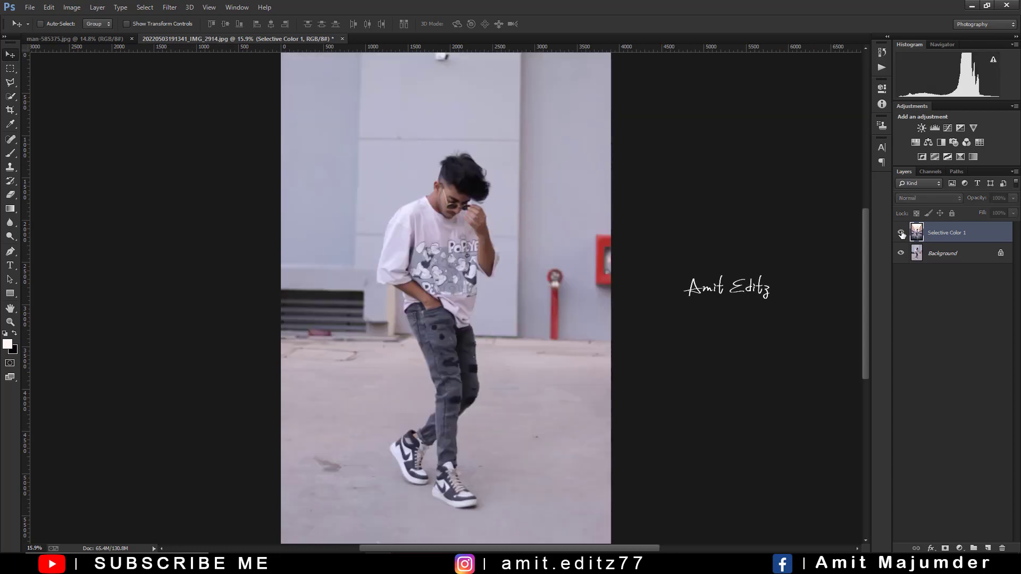
pyautogui.click(901, 233)
# Hide and restore Selective Color 1 once more for a final before-and-after check
pyautogui.scroll(-2, 435, 266)
pyautogui.scroll(2, 435, 264)
pyautogui.scroll(3, 436, 261)
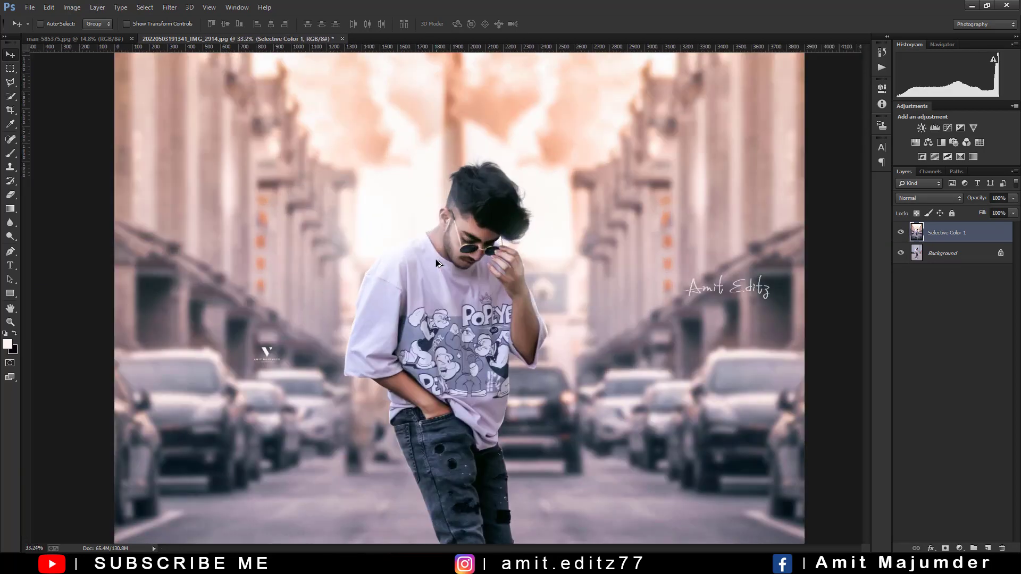
pyautogui.scroll(-3, 438, 259)
pyautogui.scroll(-2, 443, 265)
pyautogui.scroll(1, 443, 264)
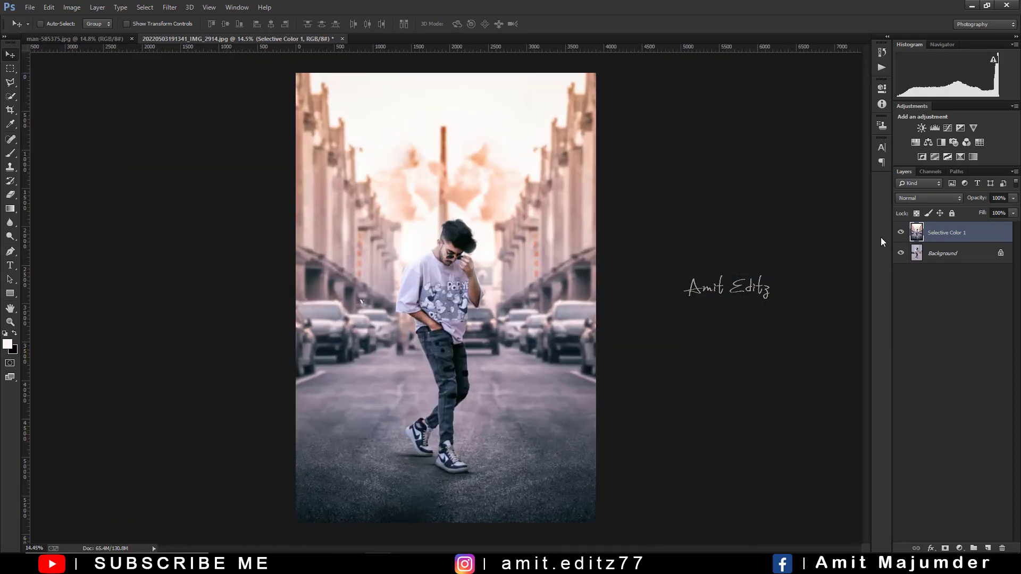
pyautogui.click(901, 232)
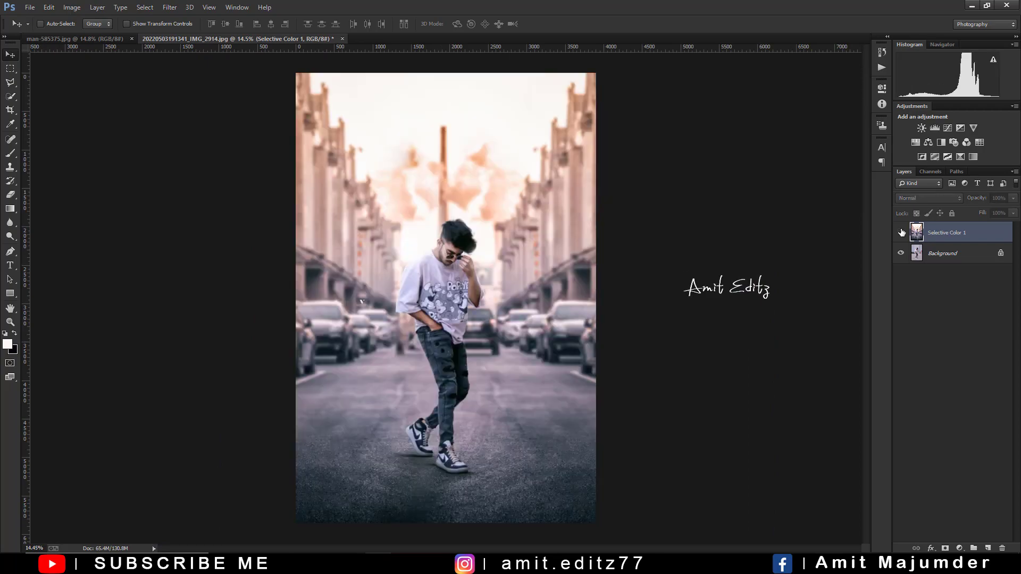
pyautogui.click(900, 232)
pyautogui.click(901, 232)
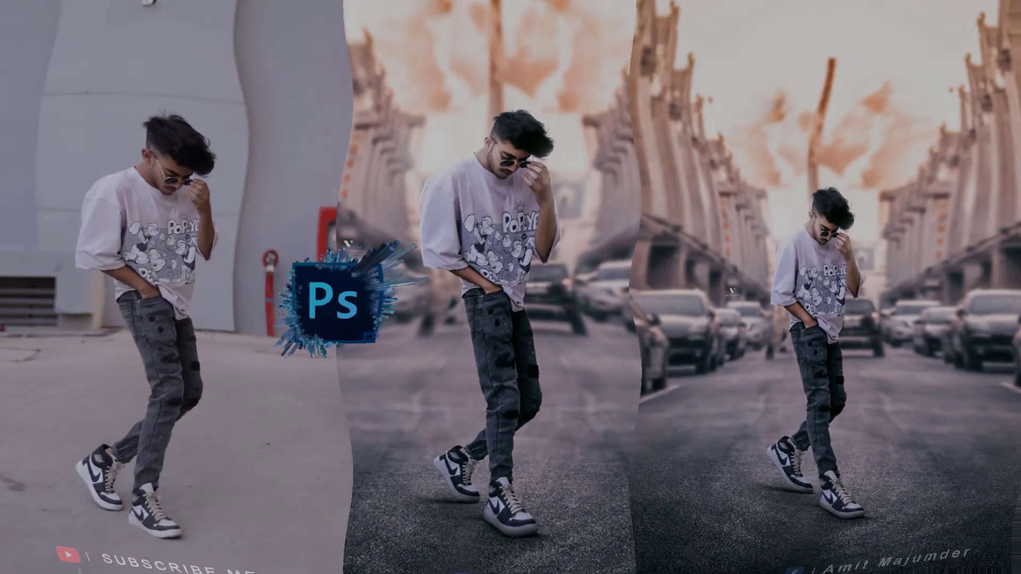